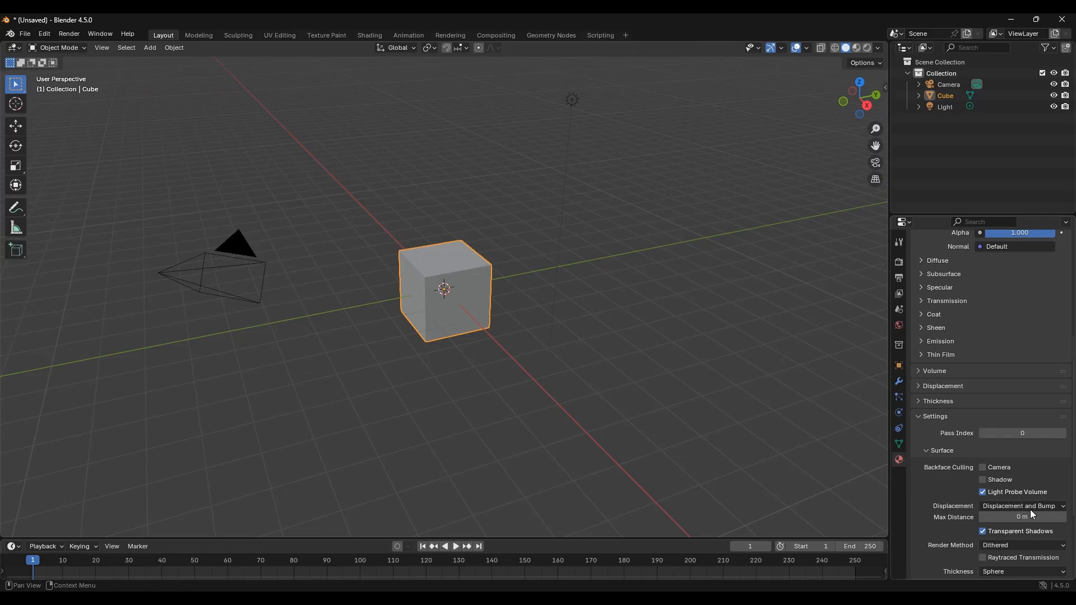
Step: Add a Subdivision Surface modifier to the cube and set its viewport levels to 5
left_click(900, 384)
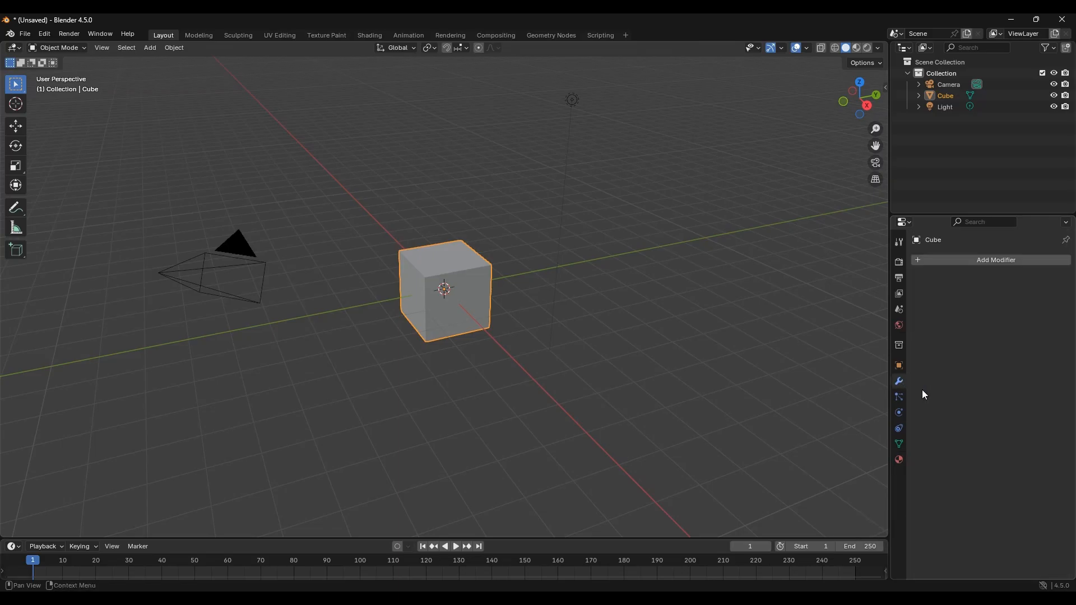
left_click(1000, 260)
left_click(965, 266)
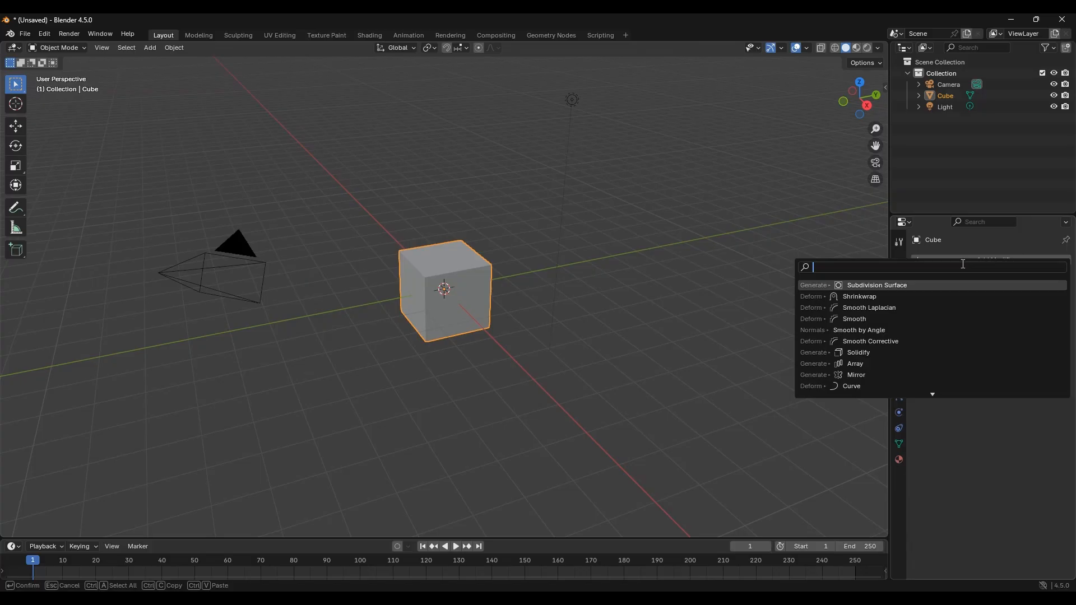
left_click(935, 284)
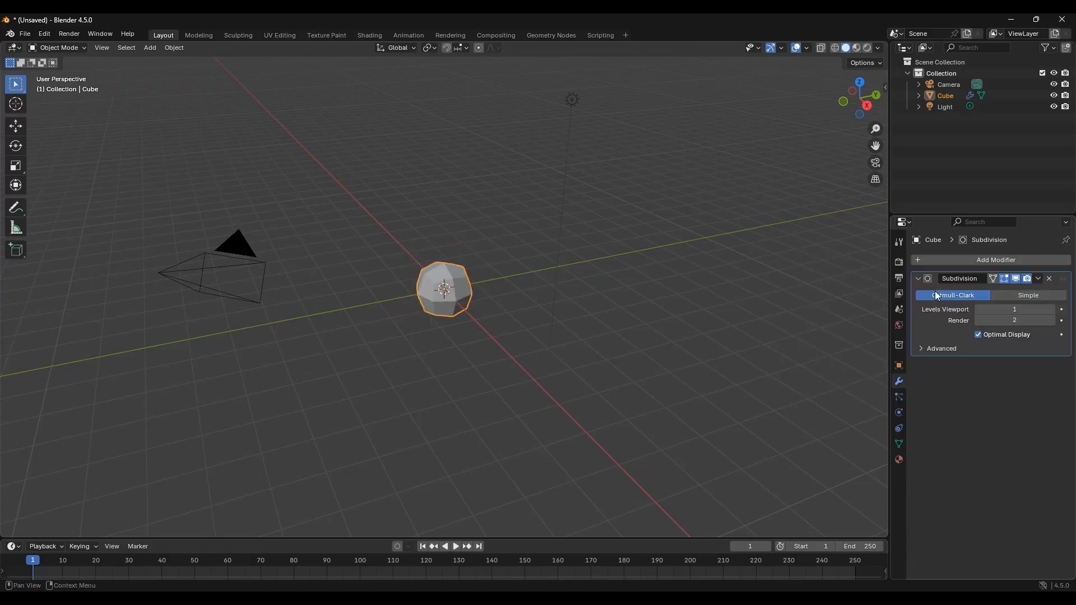
left_click(1053, 310)
left_click(1053, 309)
left_click(1053, 309)
left_click(1053, 309)
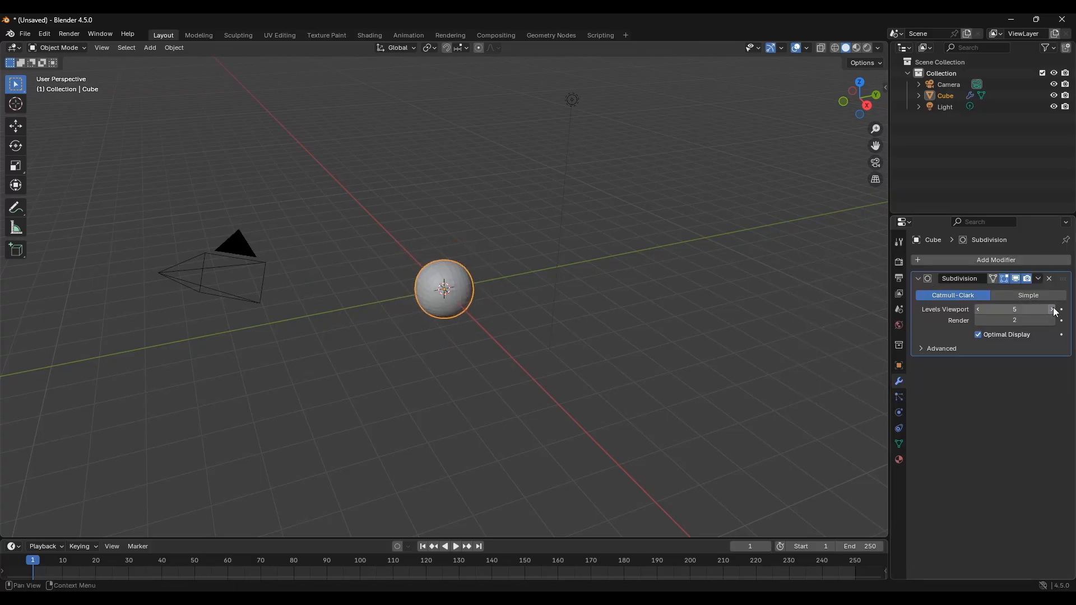
Step: Switch the render engine to Cycles and set the device to GPU Compute
left_click(900, 262)
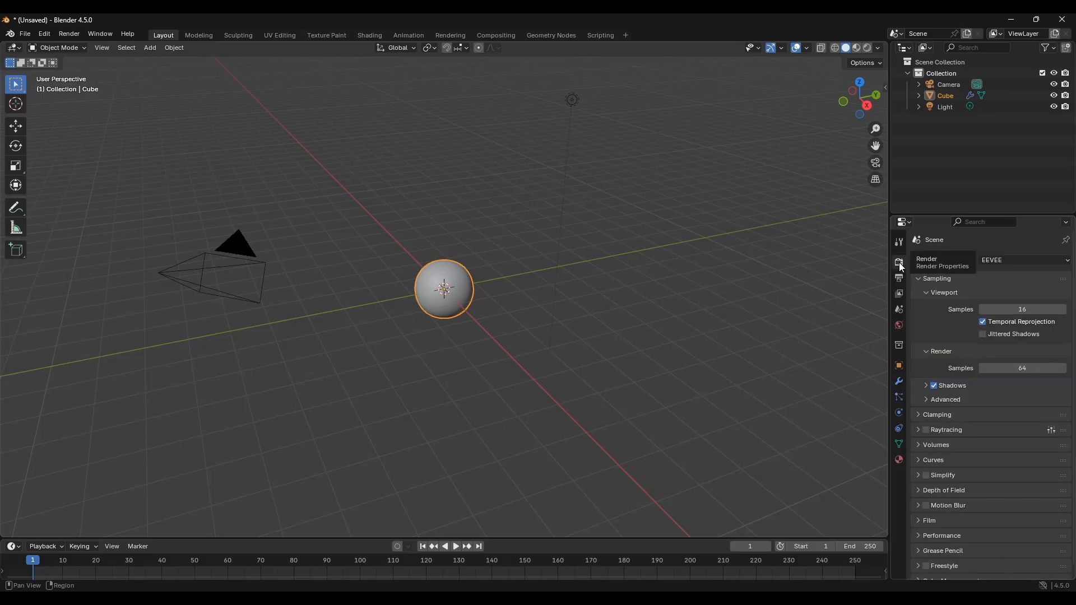
left_click(1034, 260)
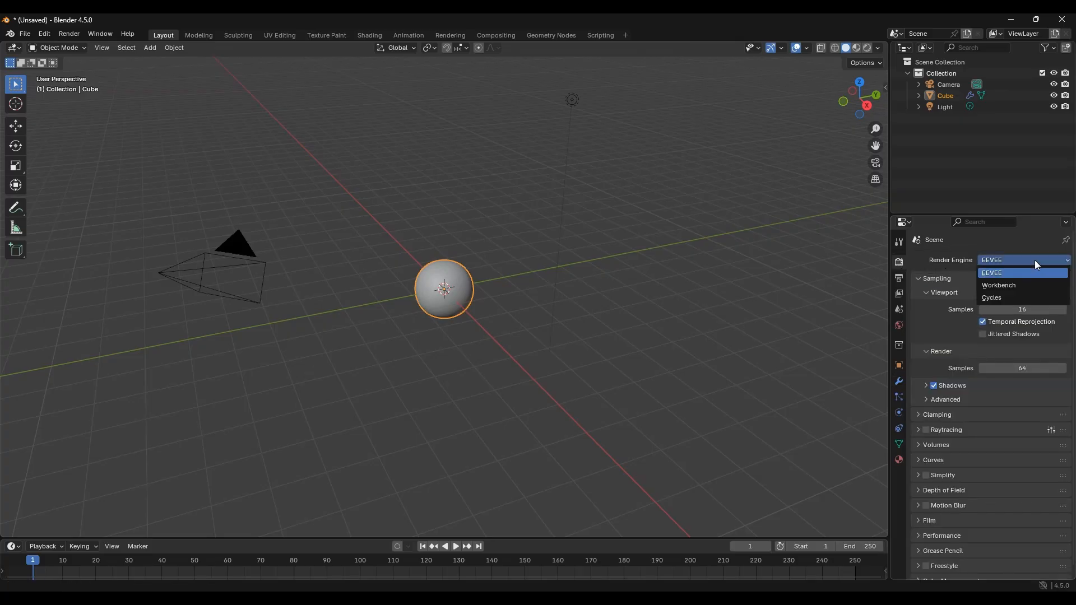
left_click(1026, 301)
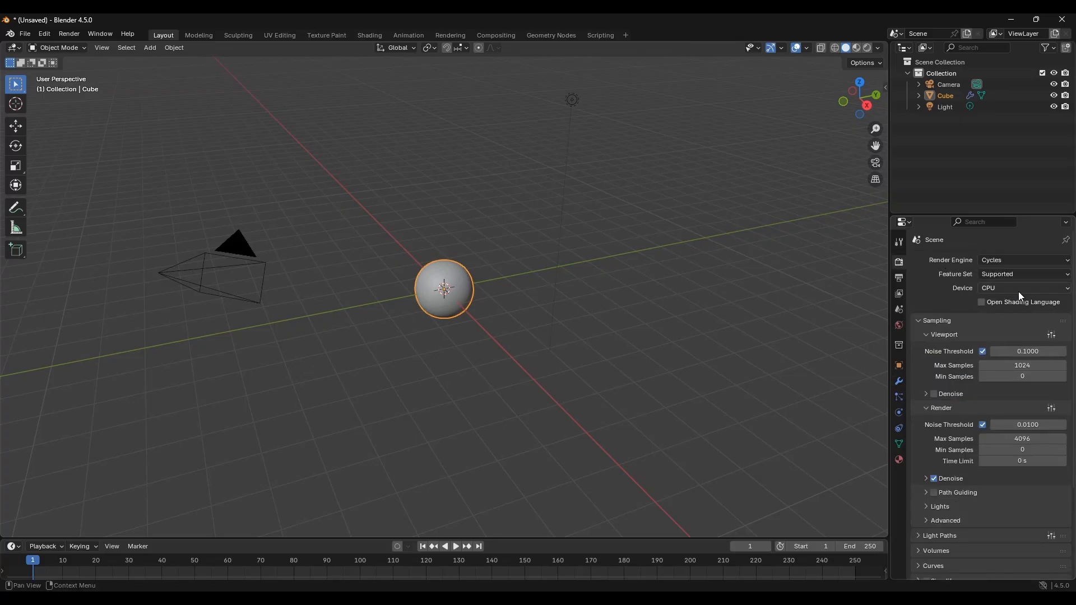
left_click(1018, 288)
left_click(1013, 312)
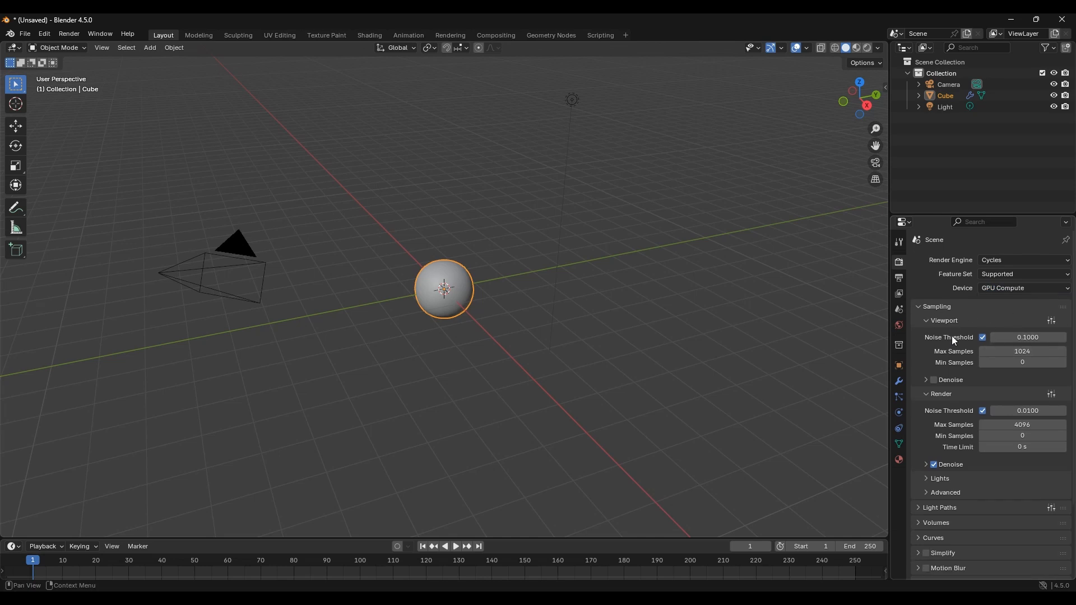
Step: Set the viewport max samples to 3 and enable viewport denoising
left_click_drag(1003, 351, 1005, 351)
type("3")
key("Return")
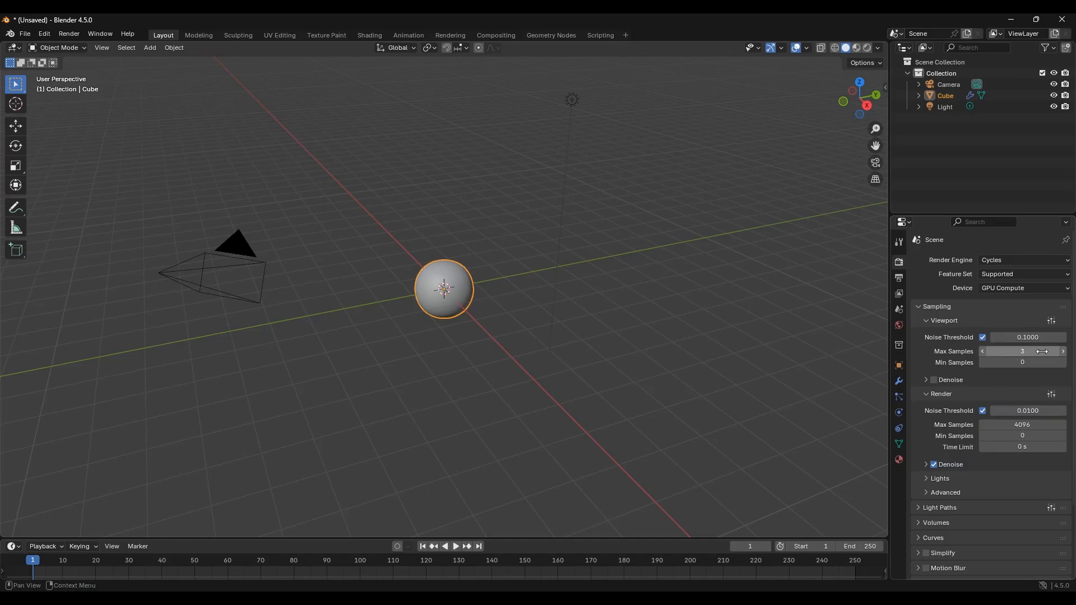
left_click(934, 380)
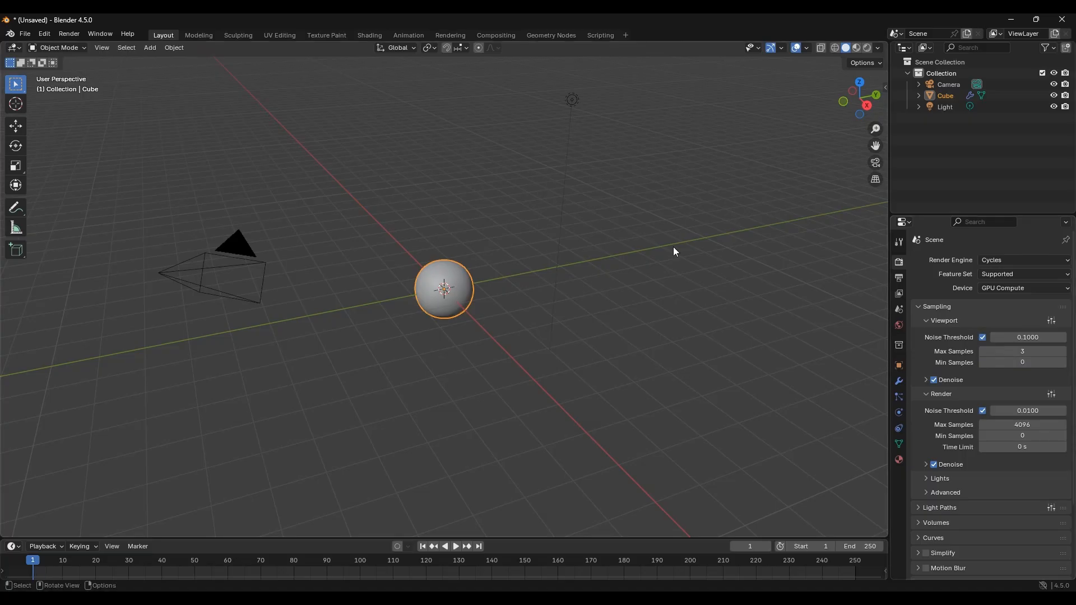
Step: Apply Shade Smooth to the sphere object
left_click(176, 49)
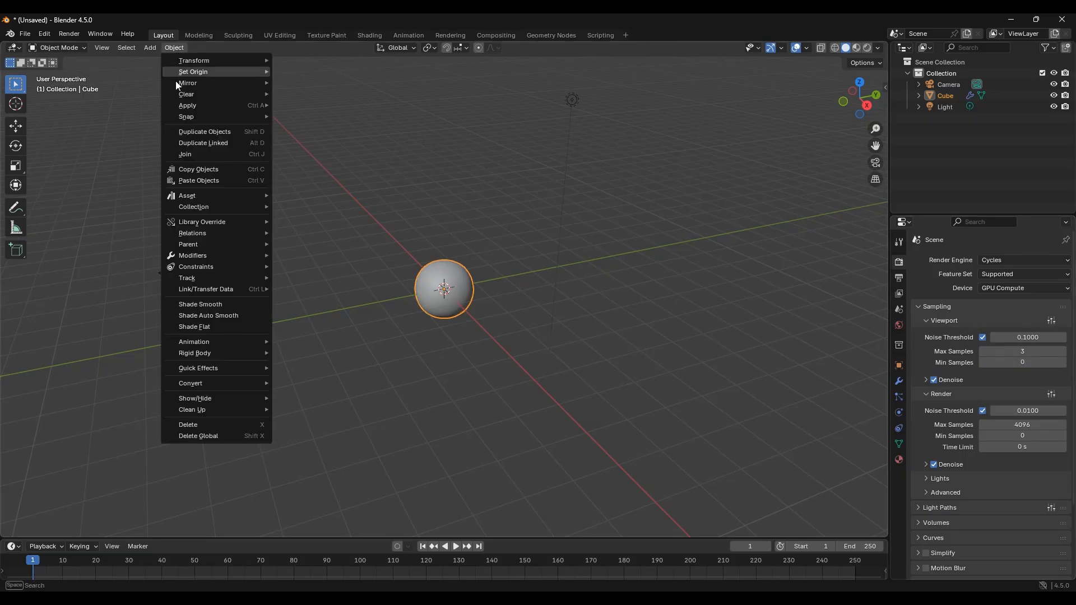
left_click(202, 303)
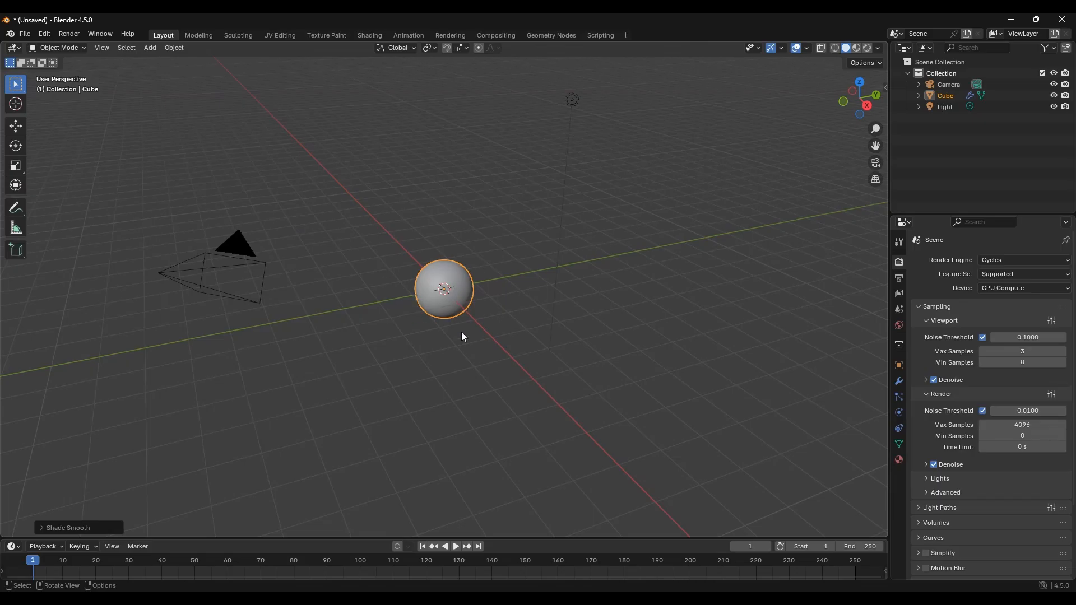
Step: Switch to the Shading workspace and enlarge the node editor area
left_click(368, 36)
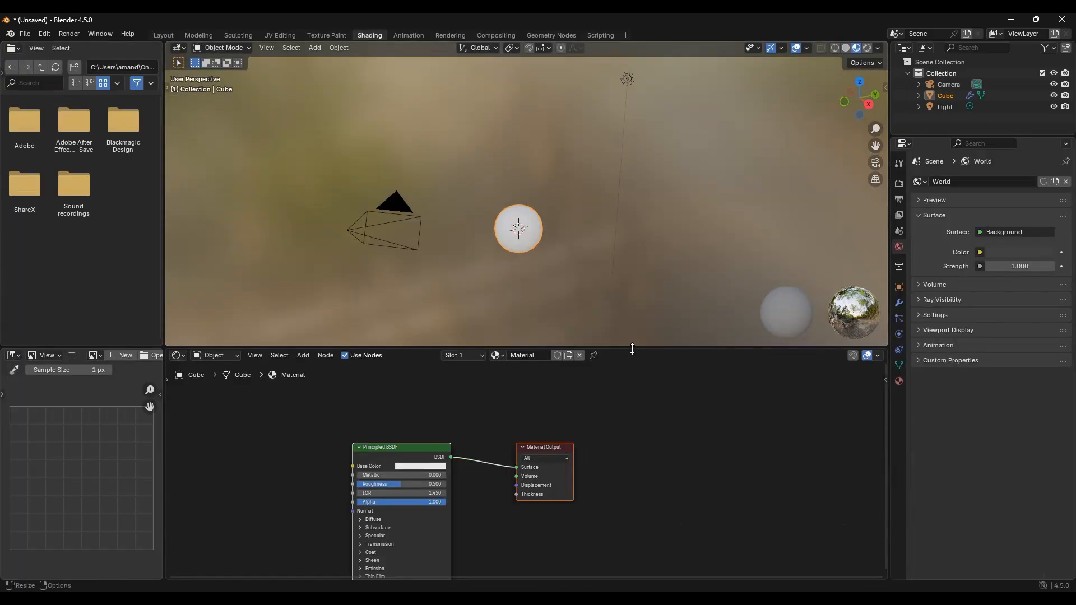
left_click_drag(644, 347, 644, 280)
middle_click_drag(423, 360, 647, 348)
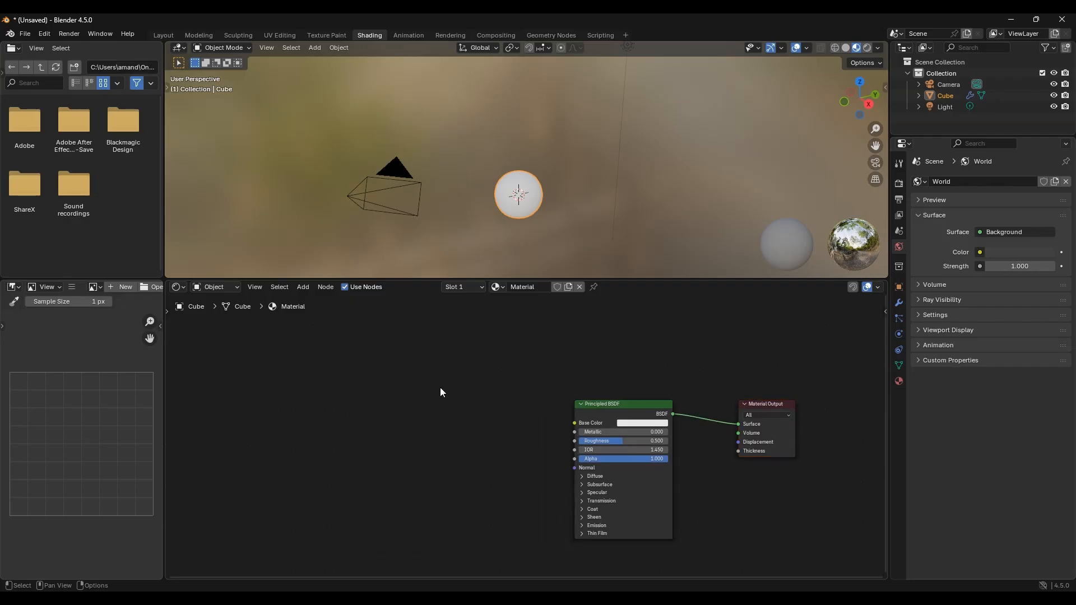
Step: Add a Noise Texture node with Texture Coordinate and Mapping nodes, using the Object coordinate output
key("shift+a")
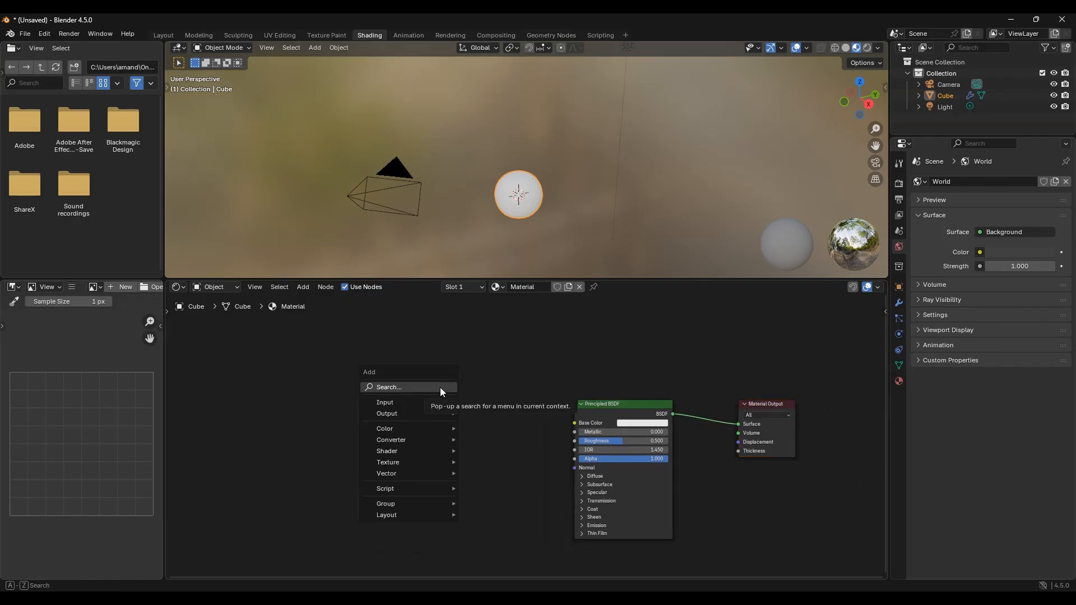
left_click(441, 389)
type("noise")
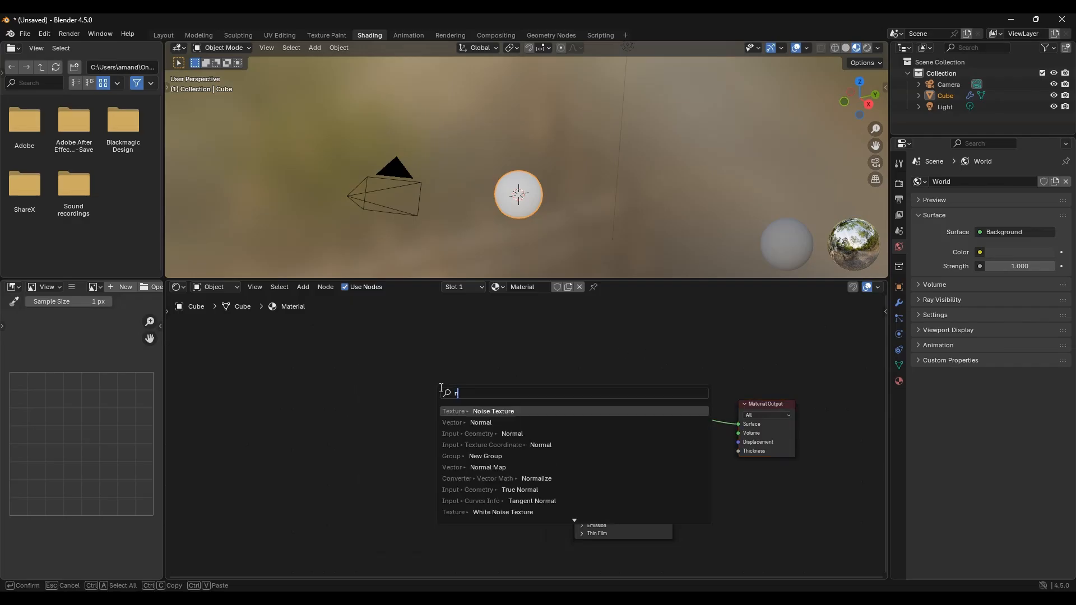
left_click(467, 412)
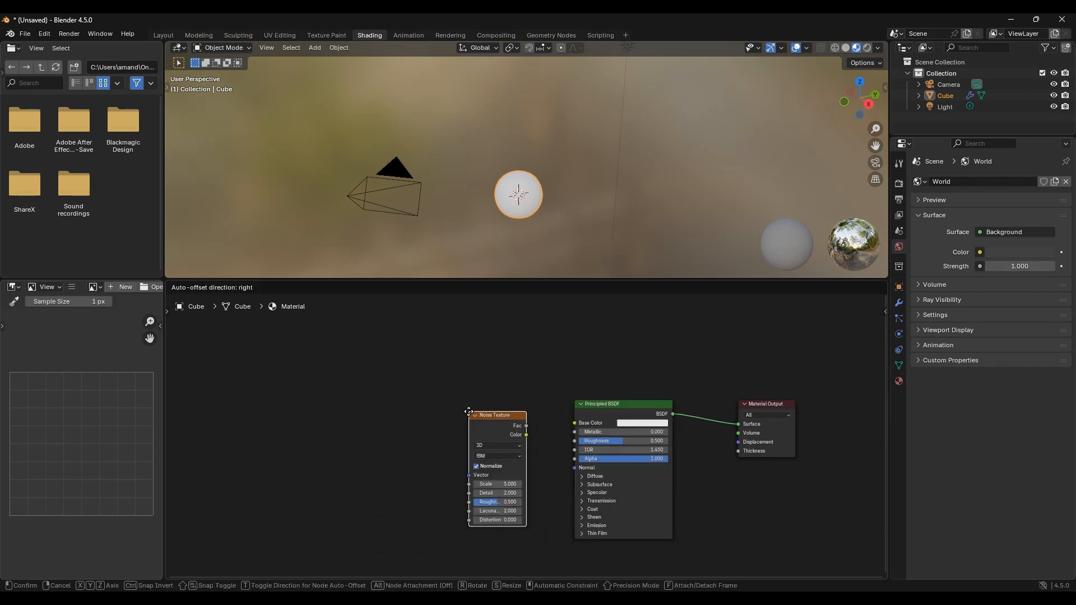
left_click(392, 407)
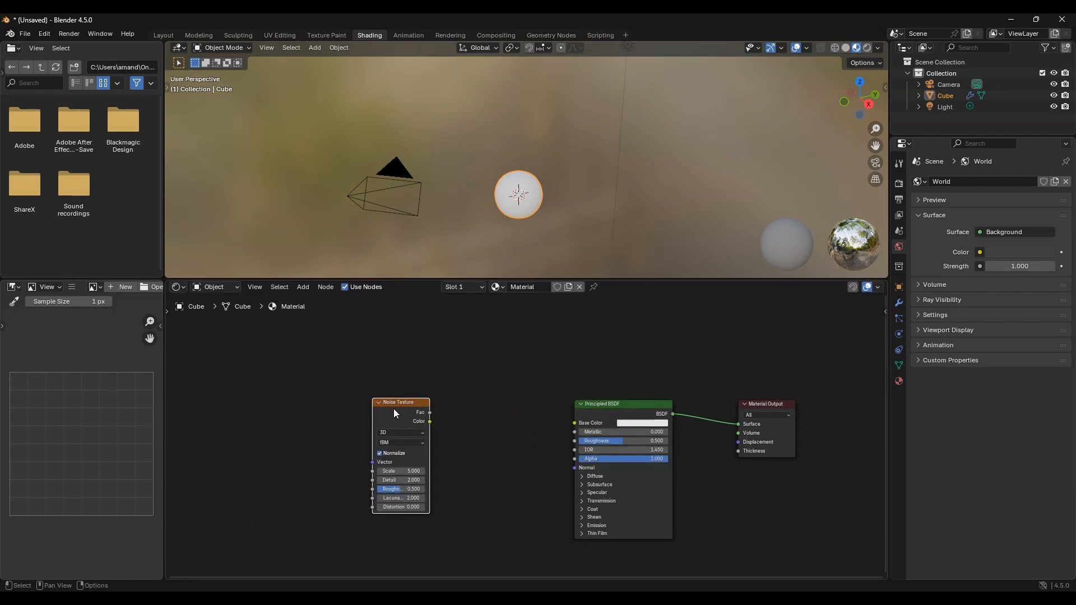
key("ctrl+t")
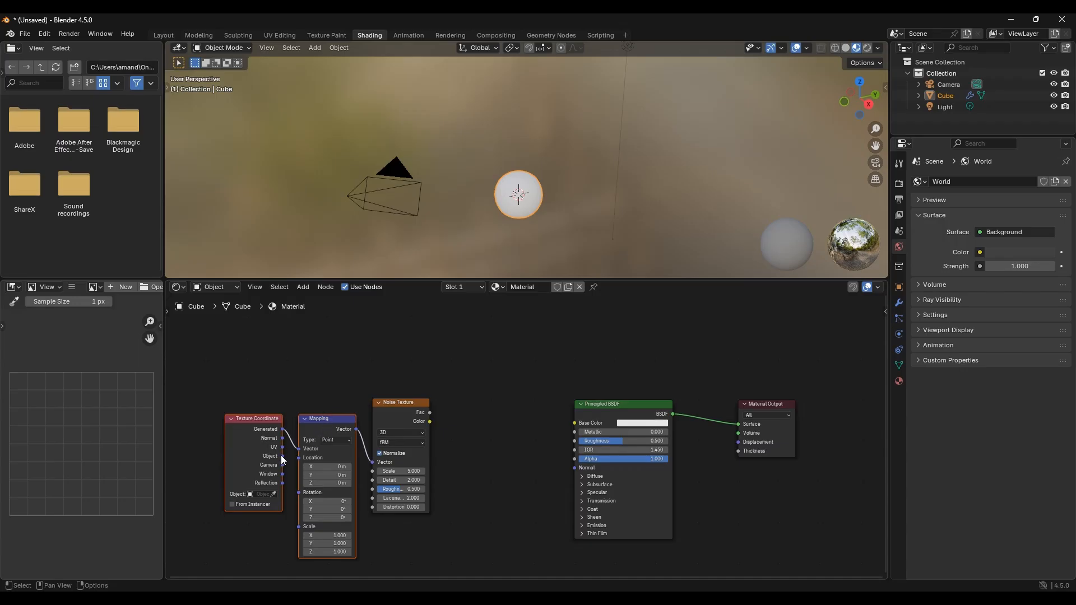
left_click_drag(282, 455, 290, 452)
Step: Add a Color Ramp linking the noise Fac output to the Principled BSDF Base Color
key("shift+a")
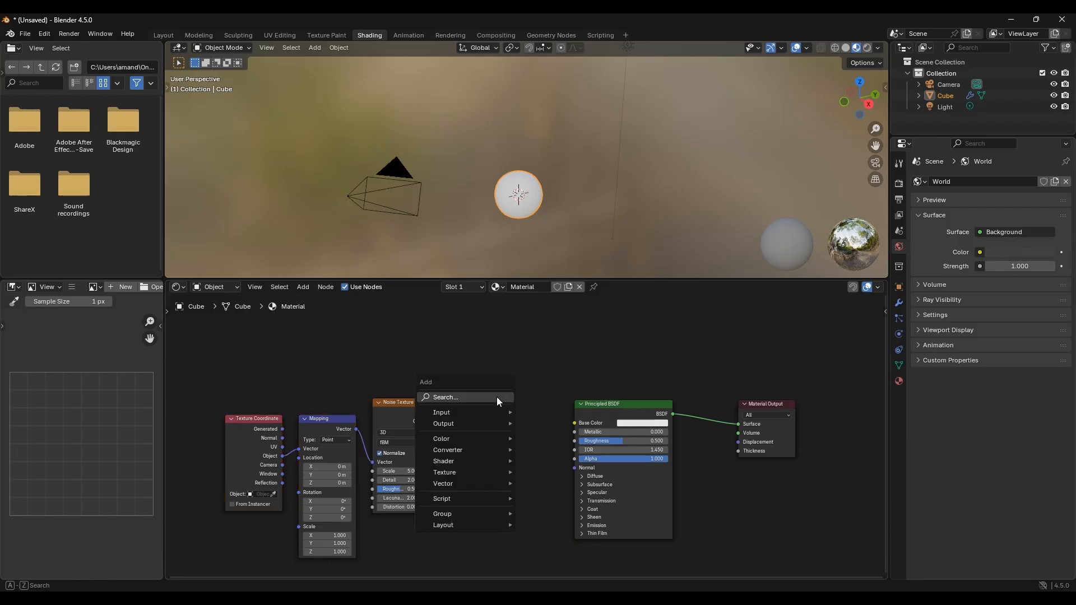
type("color r")
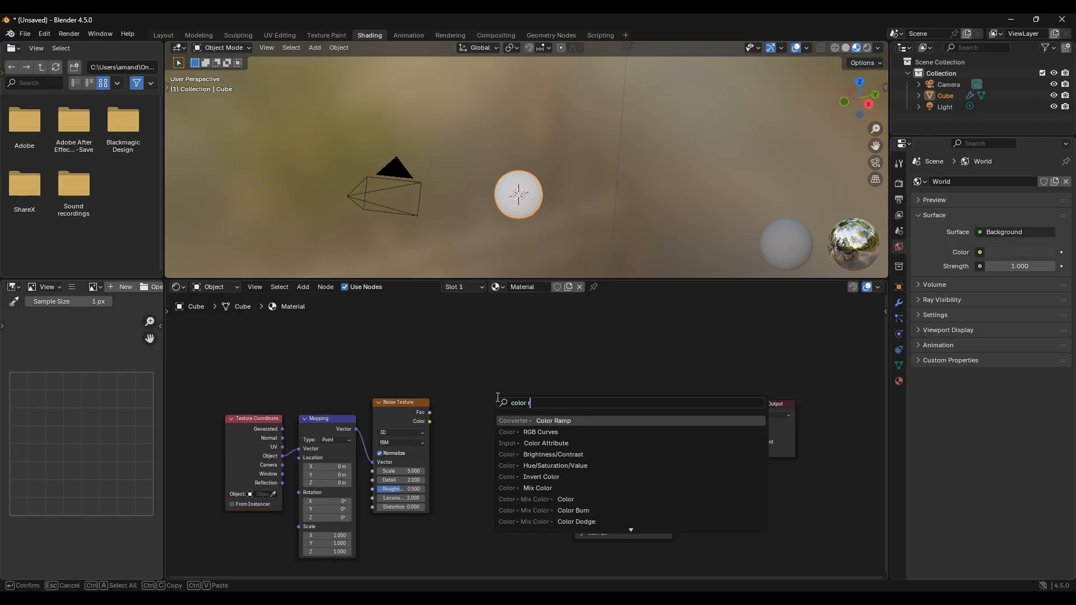
key("Return")
left_click(432, 412)
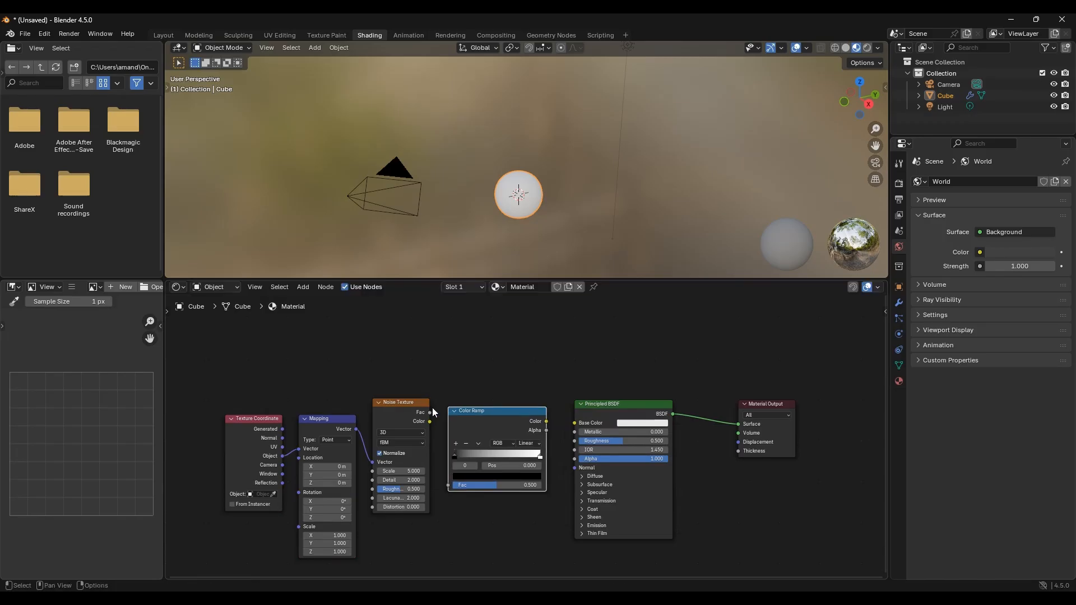
left_click_drag(427, 412, 448, 485)
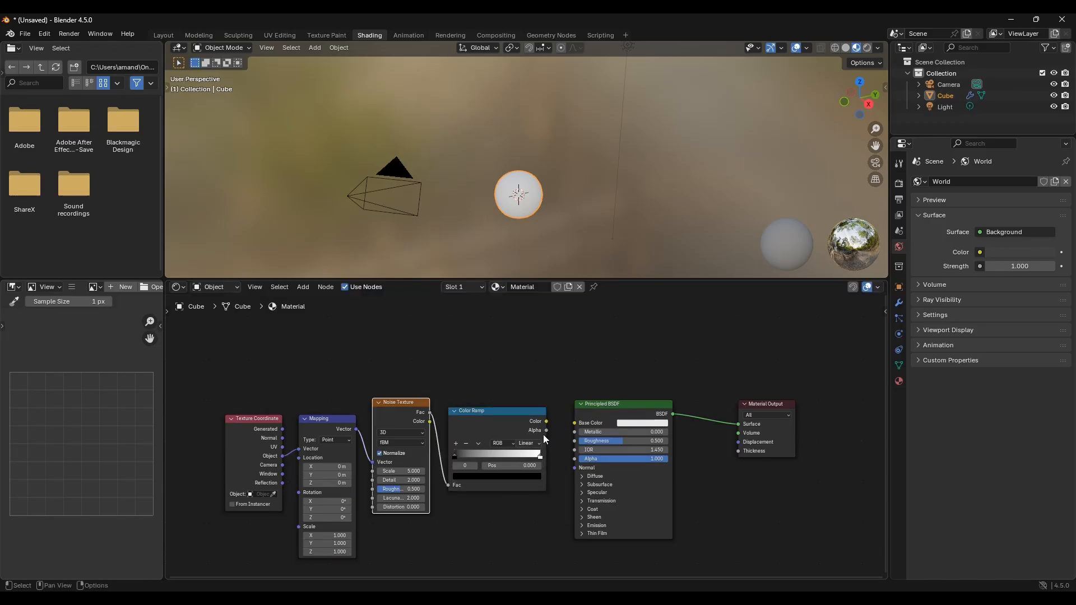
left_click_drag(544, 419, 575, 423)
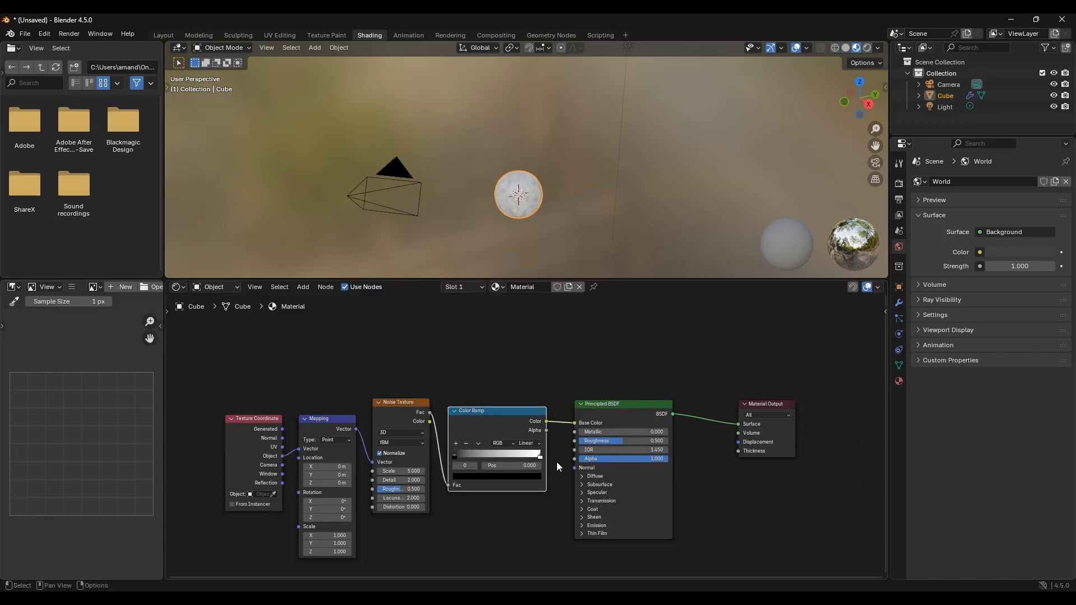
Step: Darken the Color Ramp's white stop to a grey value
scroll(557, 463, "up", 2)
middle_click_drag(557, 464, 510, 445)
scroll(510, 445, "up", 1)
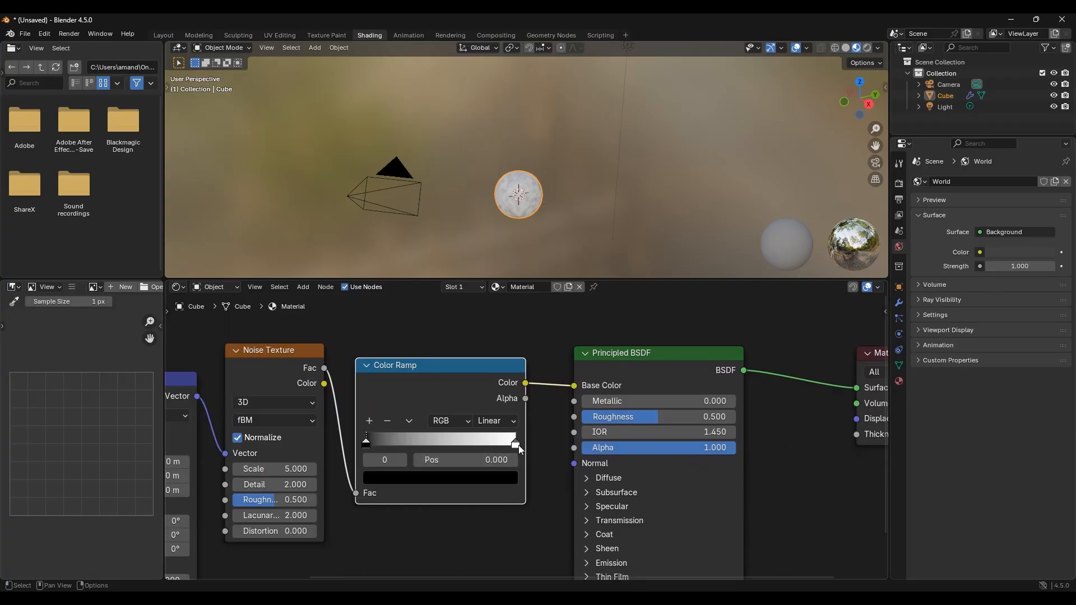
left_click(518, 446)
left_click(508, 477)
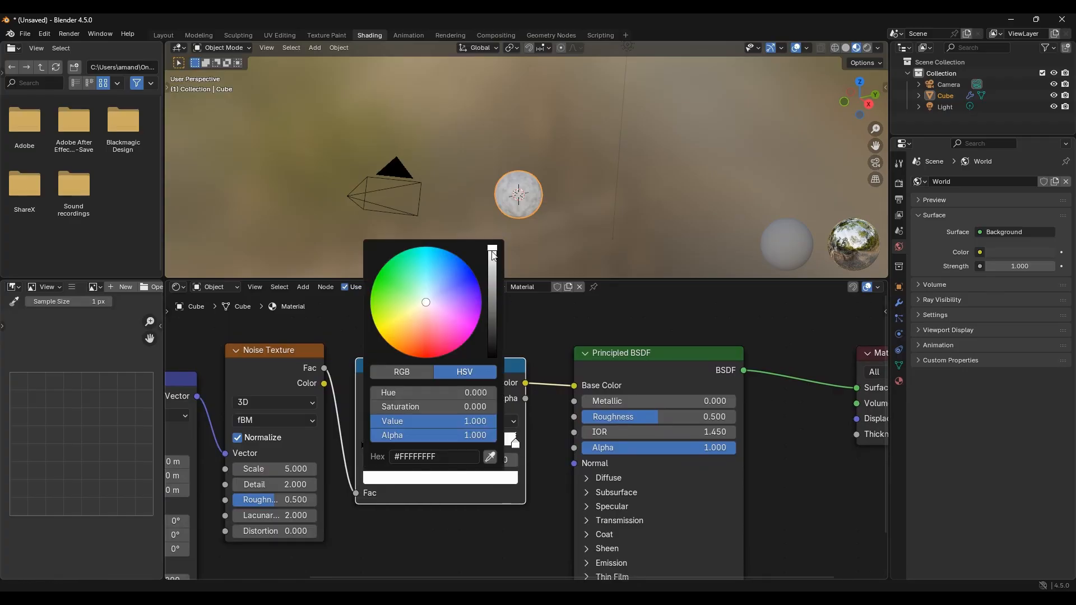
left_click_drag(493, 255, 492, 289)
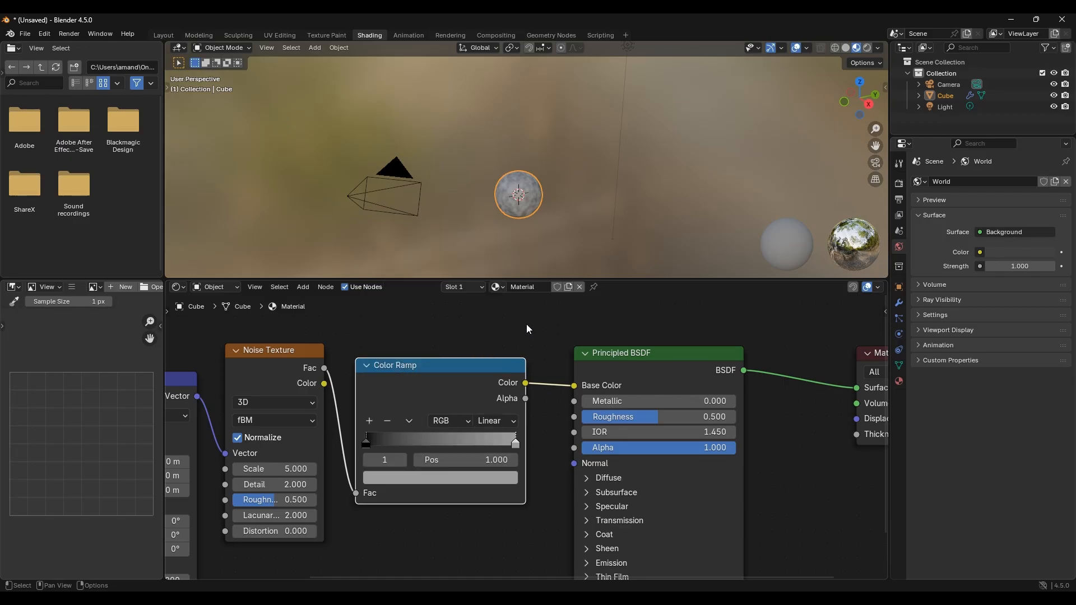
Step: Add a Voronoi Texture node below the noise setup with its own Texture Coordinate and Mapping nodes
scroll(492, 357, "left", 5)
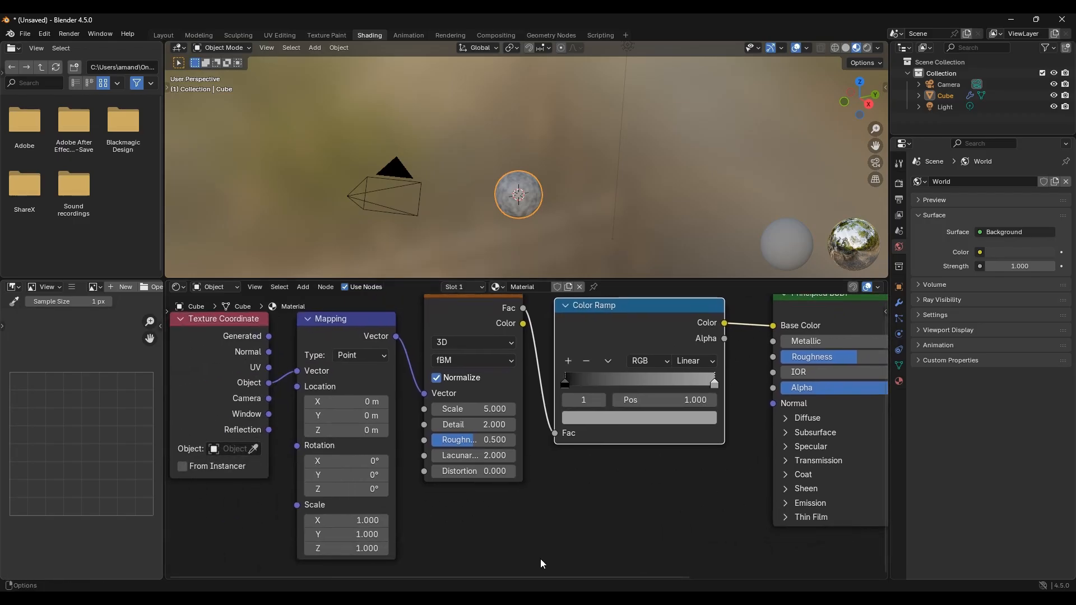
scroll(541, 559, "down", 2)
scroll(546, 476, "down", 3)
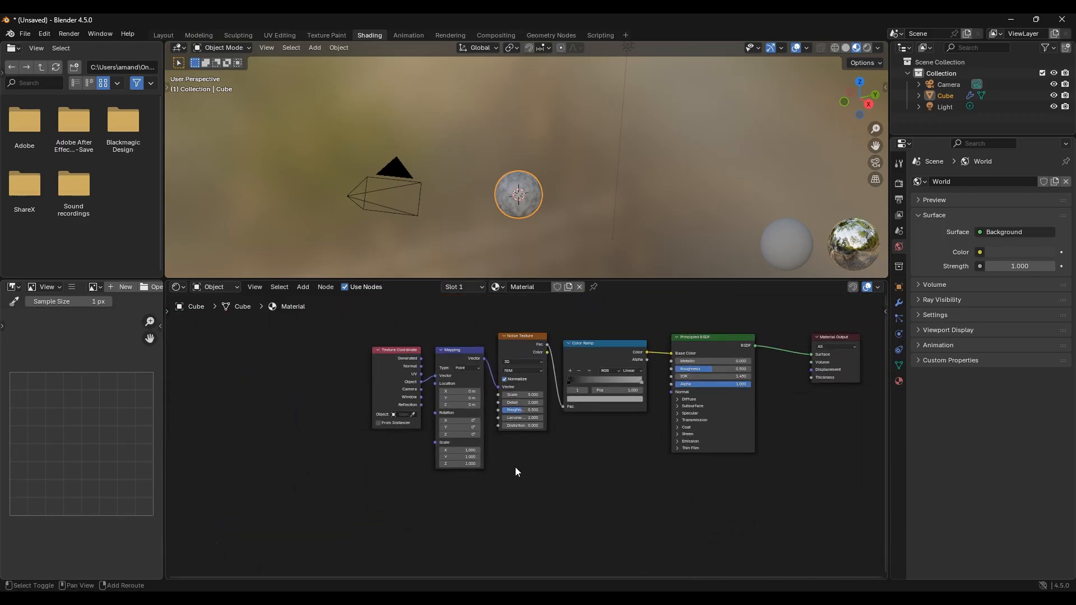
key("shift+a")
left_click(508, 449)
type("v")
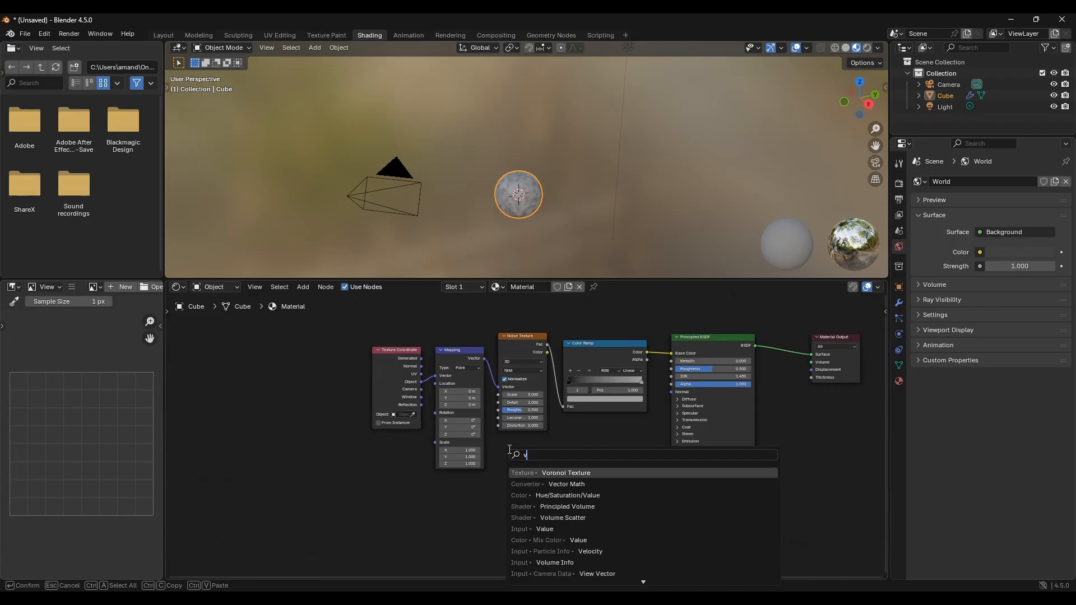
type("ornoi")
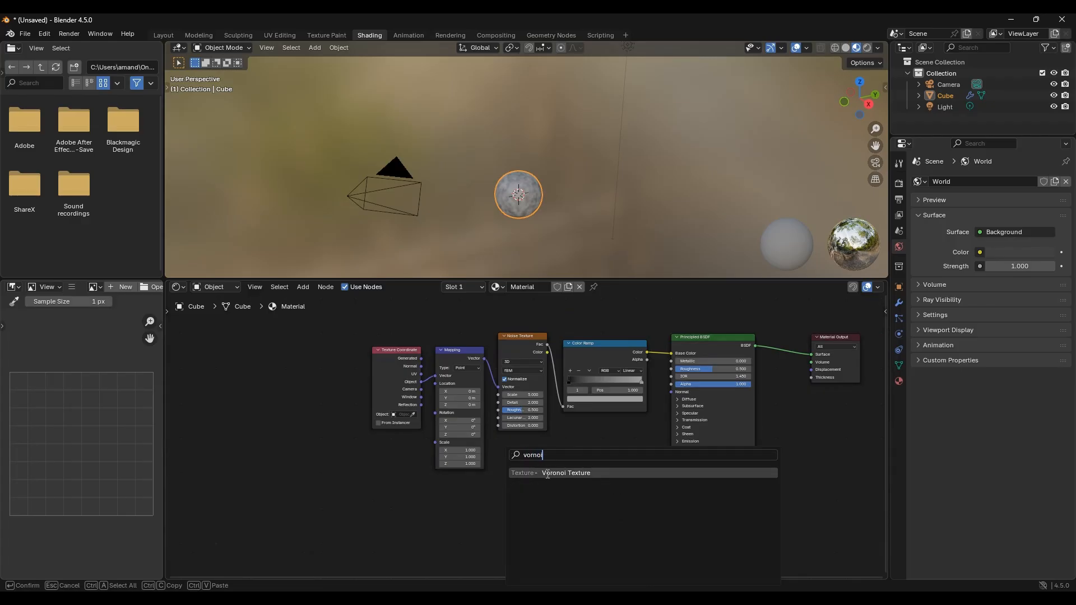
key("Return")
left_click(498, 449)
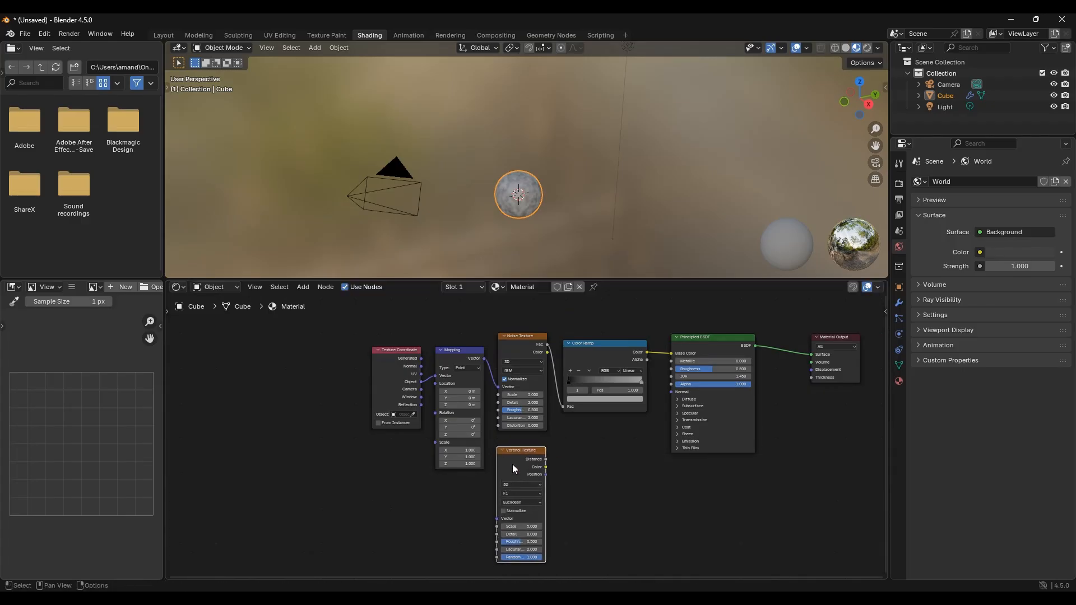
key("ctrl+t")
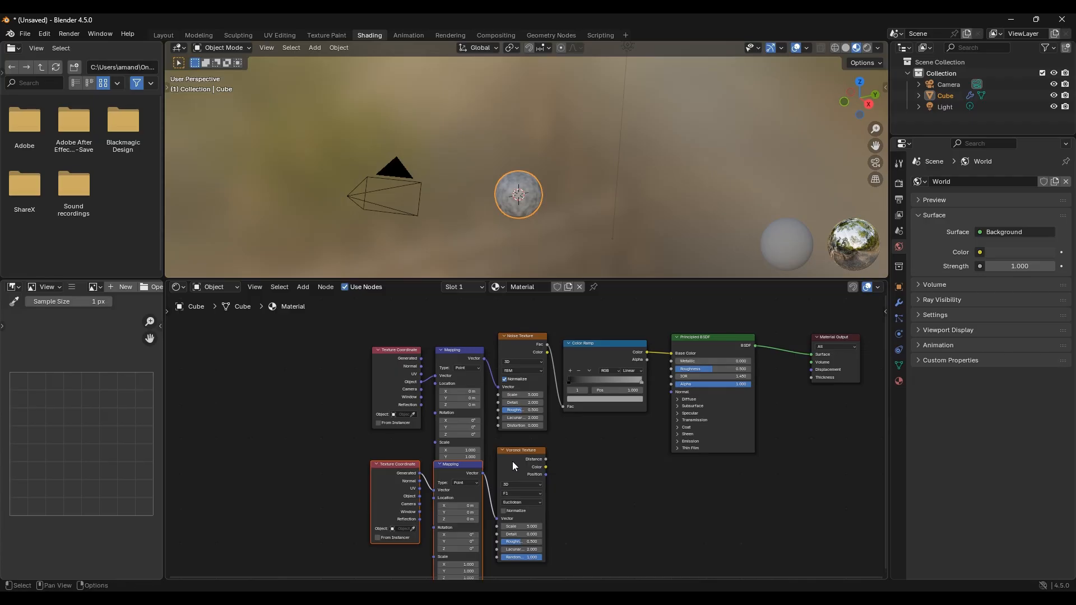
left_click_drag(445, 467, 445, 481)
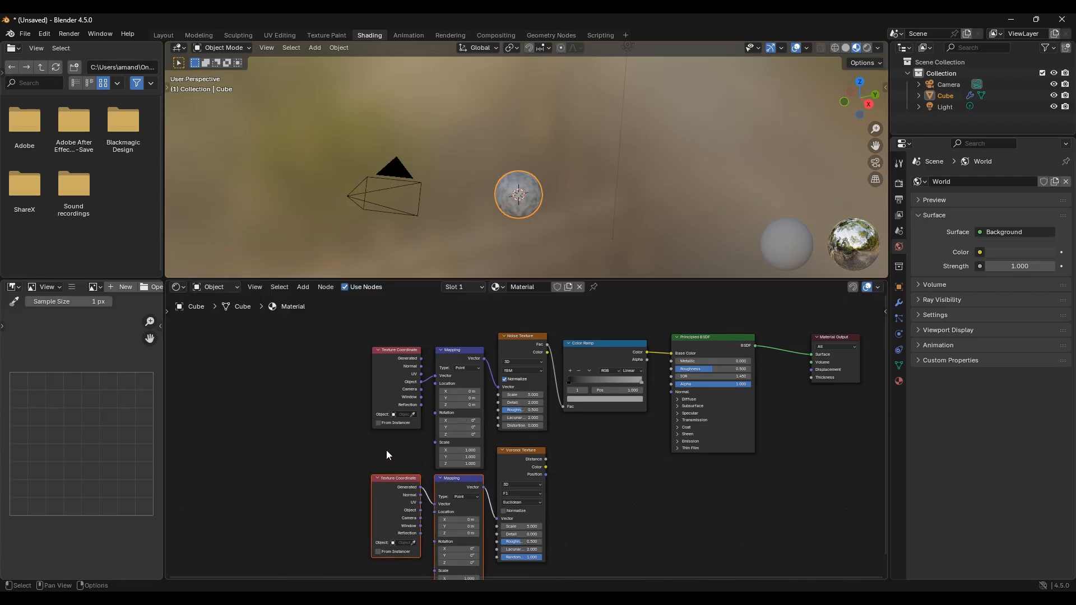
middle_click_drag(387, 452, 295, 434)
left_click_drag(301, 453, 311, 449)
middle_click_drag(504, 423, 551, 503)
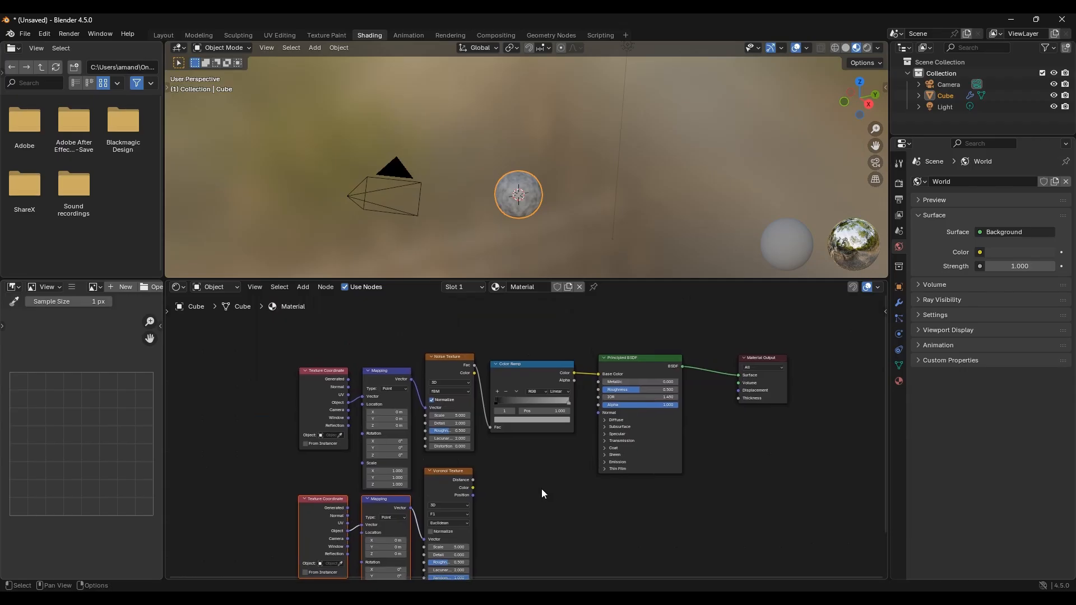
Step: Duplicate the Color Ramp below the original and connect the Voronoi Distance output to its Fac input
left_click(517, 366)
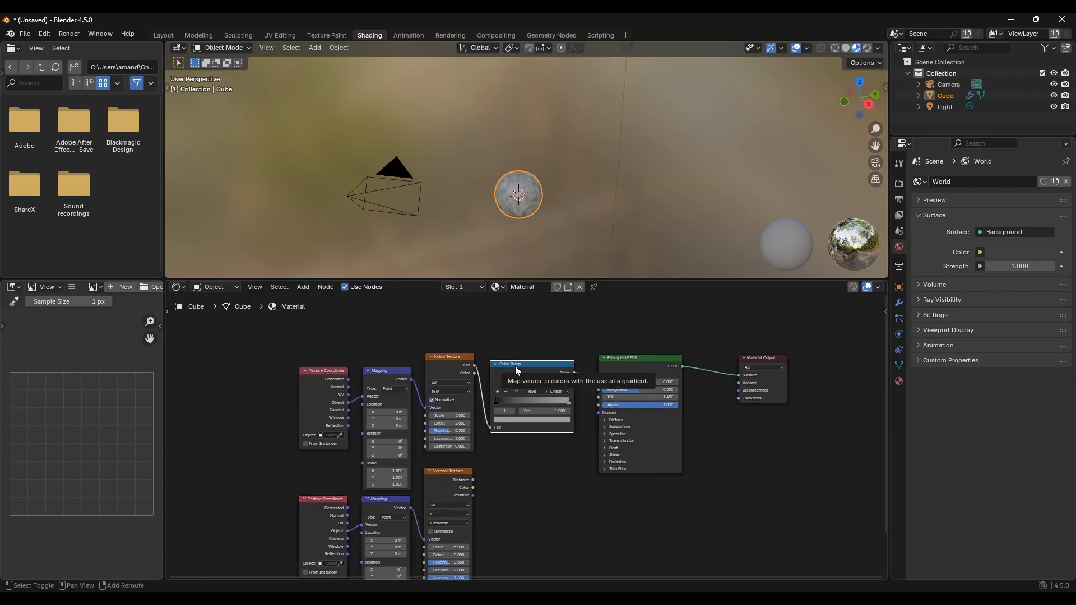
key("shift+d")
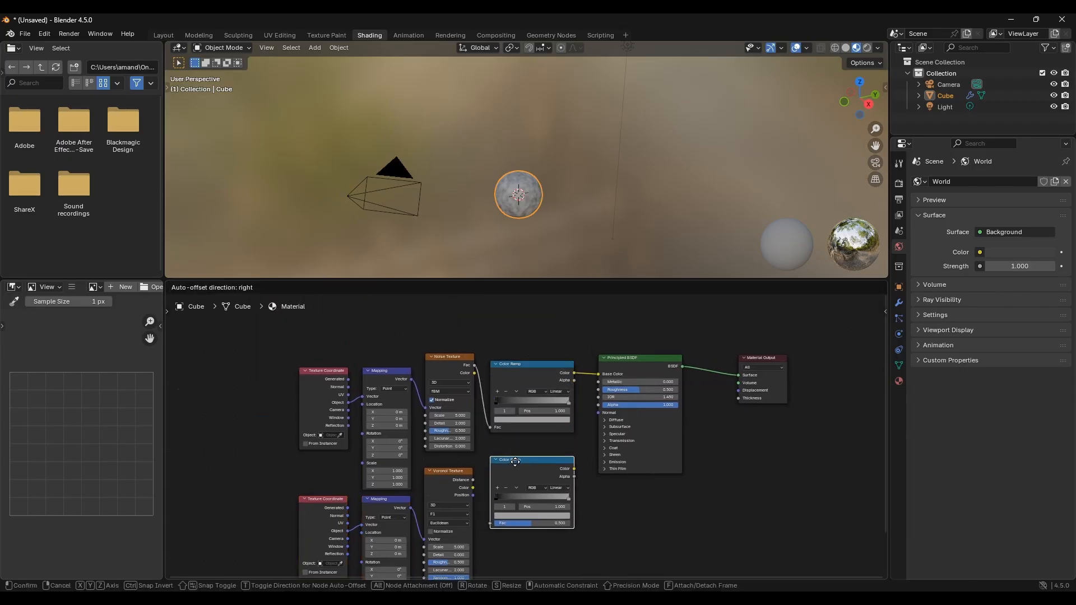
left_click(515, 461)
left_click(472, 479)
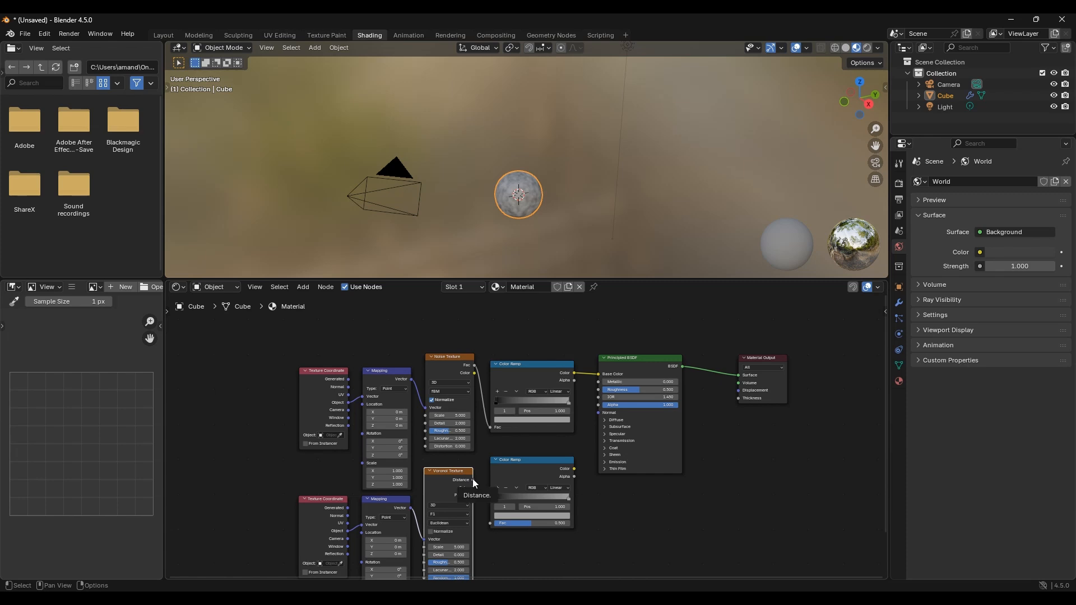
left_click_drag(473, 480, 489, 520)
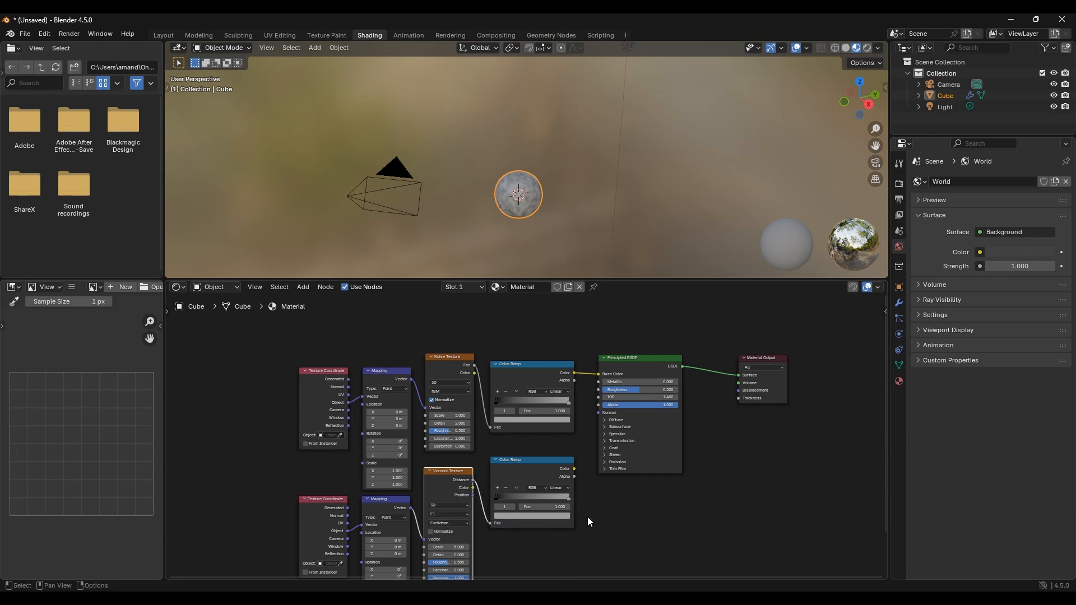
Step: Shift the Principled BSDF and Material Output right, then insert a Mix Color node between the noise Color Ramp and the BSDF
left_click_drag(813, 509, 638, 346)
key("g")
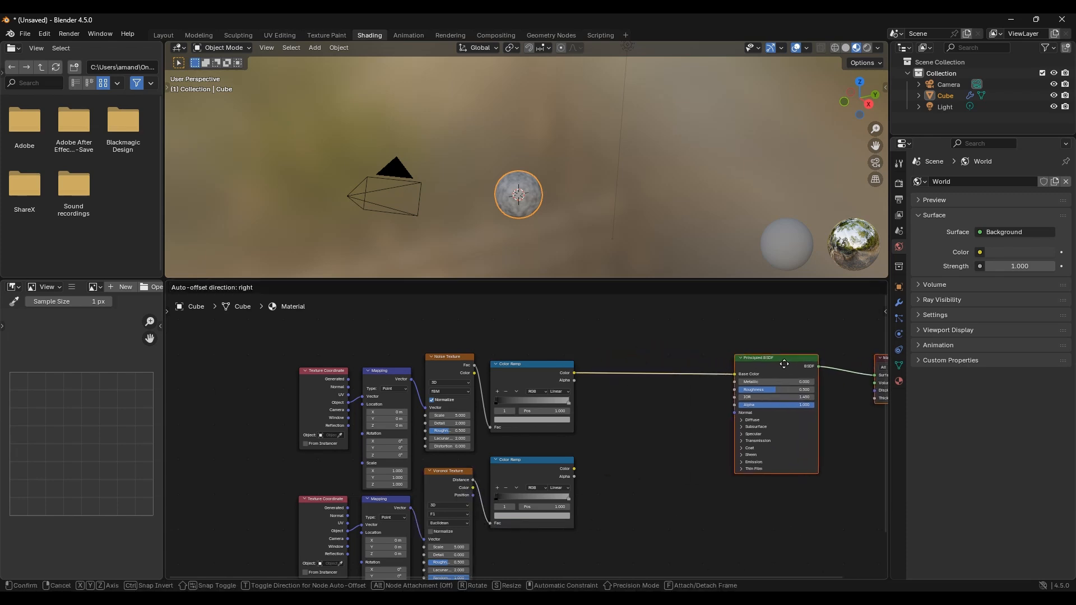
left_click(784, 364)
key("shift+a")
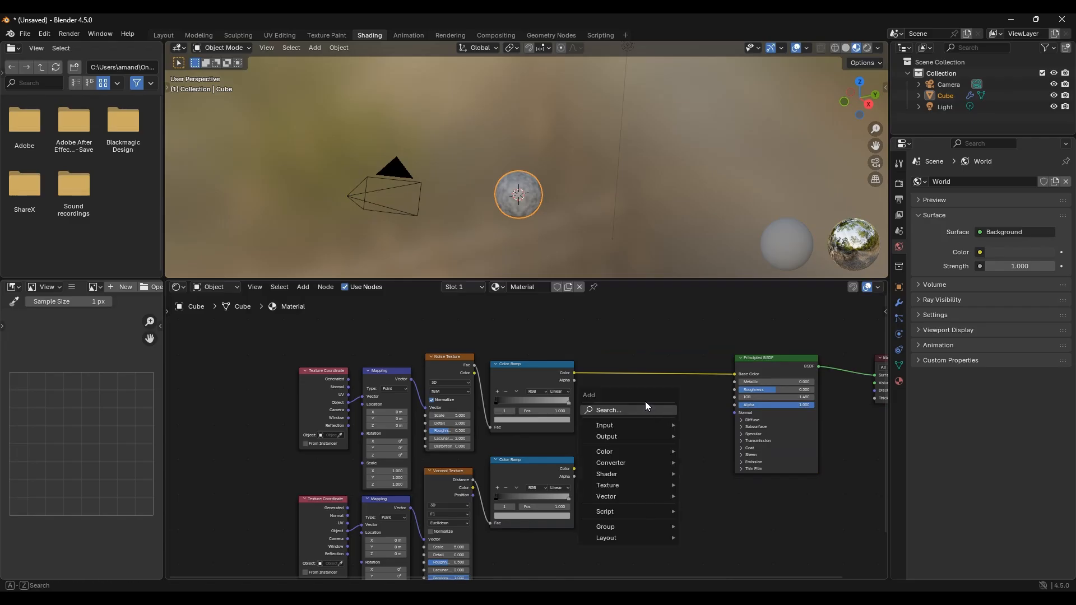
left_click(645, 408)
type("mix color")
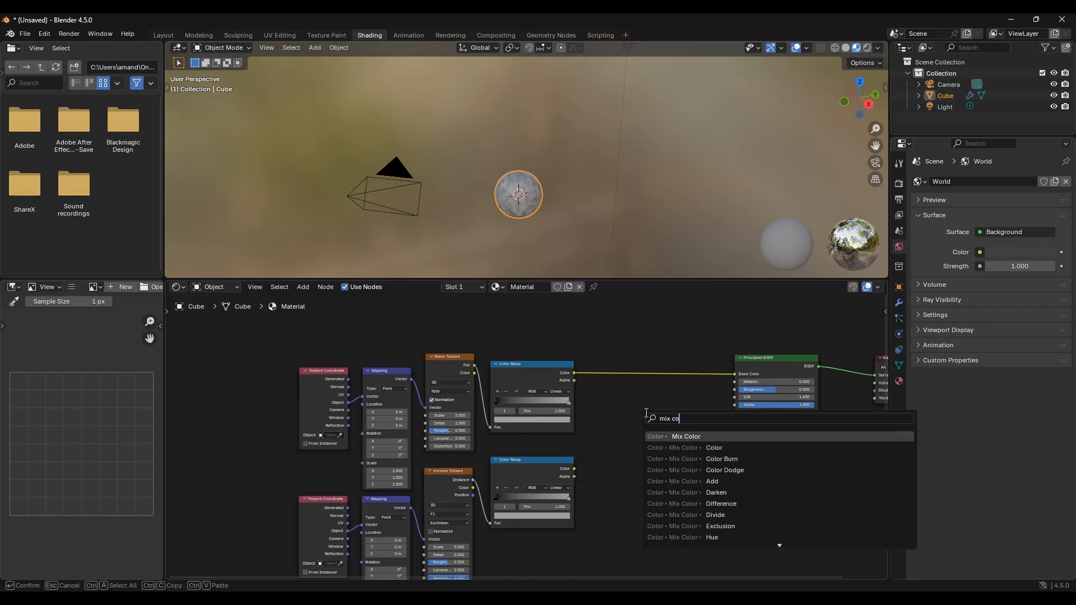
left_click(693, 436)
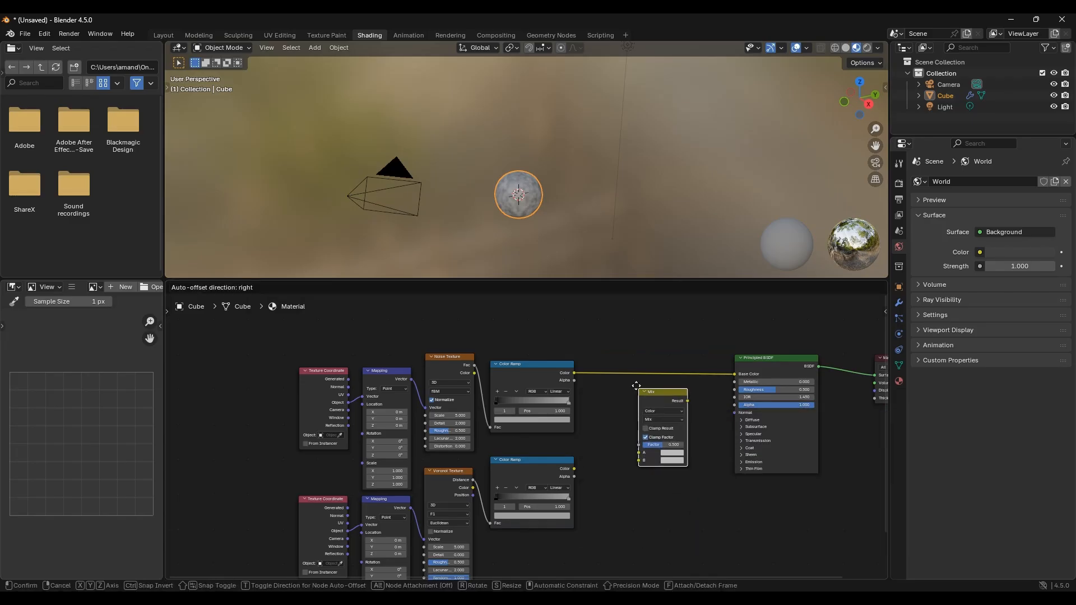
left_click(608, 432)
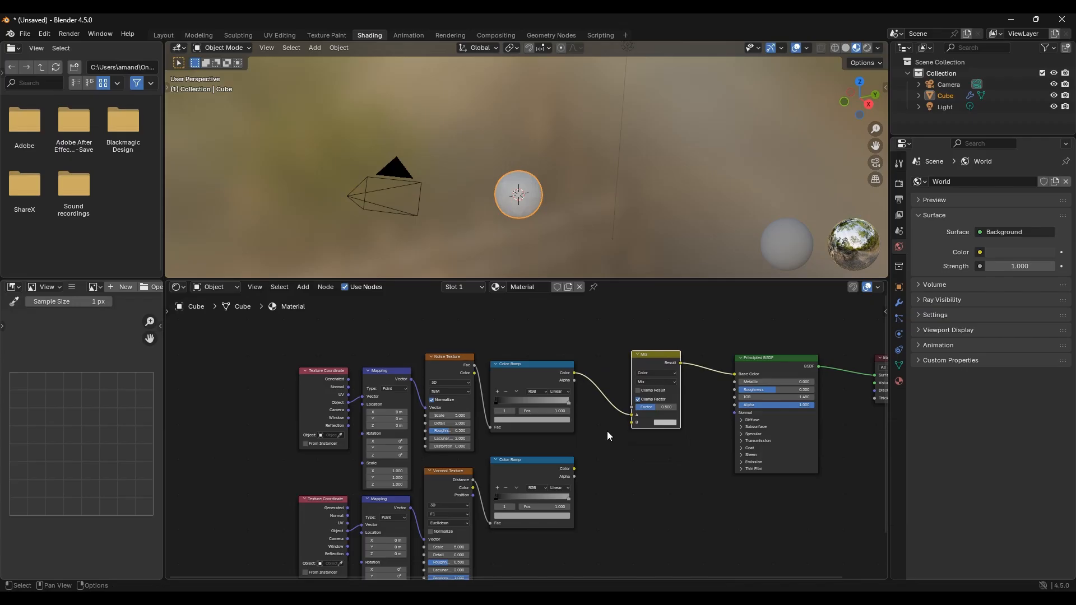
Step: Connect the Voronoi Color Ramp's Color output to the Mix node's B input
left_click(574, 469)
left_click_drag(573, 468, 635, 426)
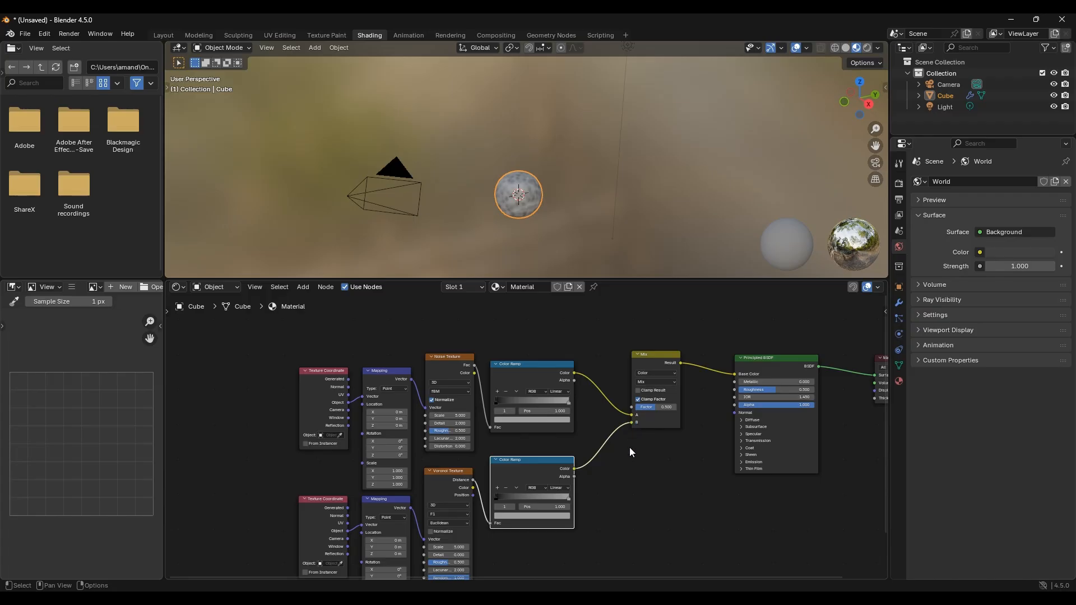
middle_click_drag(634, 442, 631, 457)
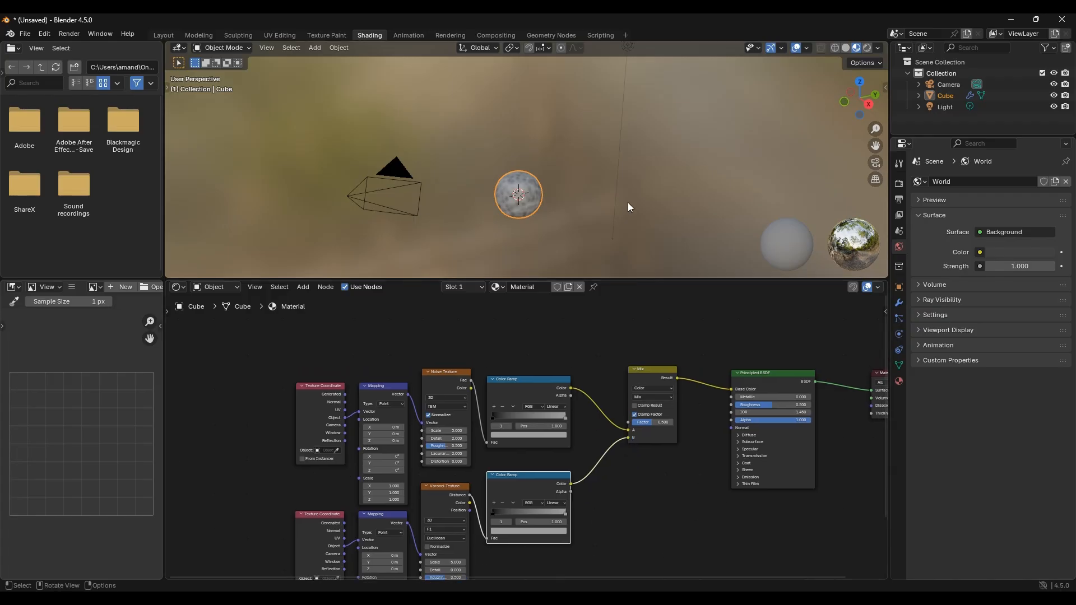
Step: Set the Noise Texture Scale to 60
left_click_drag(623, 278, 619, 372)
scroll(559, 285, "up", 5)
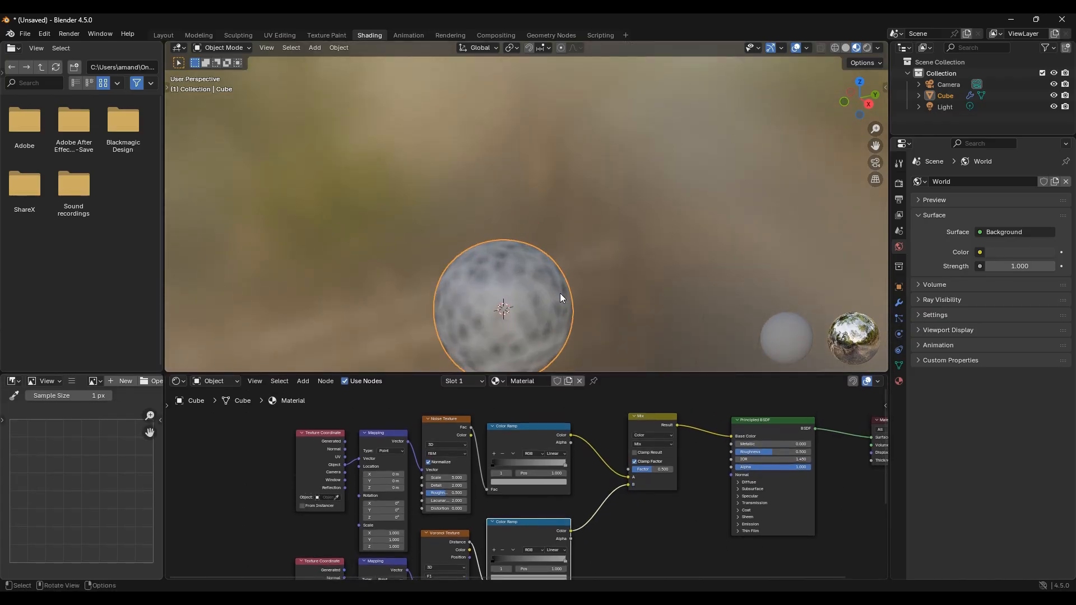
middle_click_drag(566, 242, 573, 168, "shift")
scroll(566, 256, "up", 2)
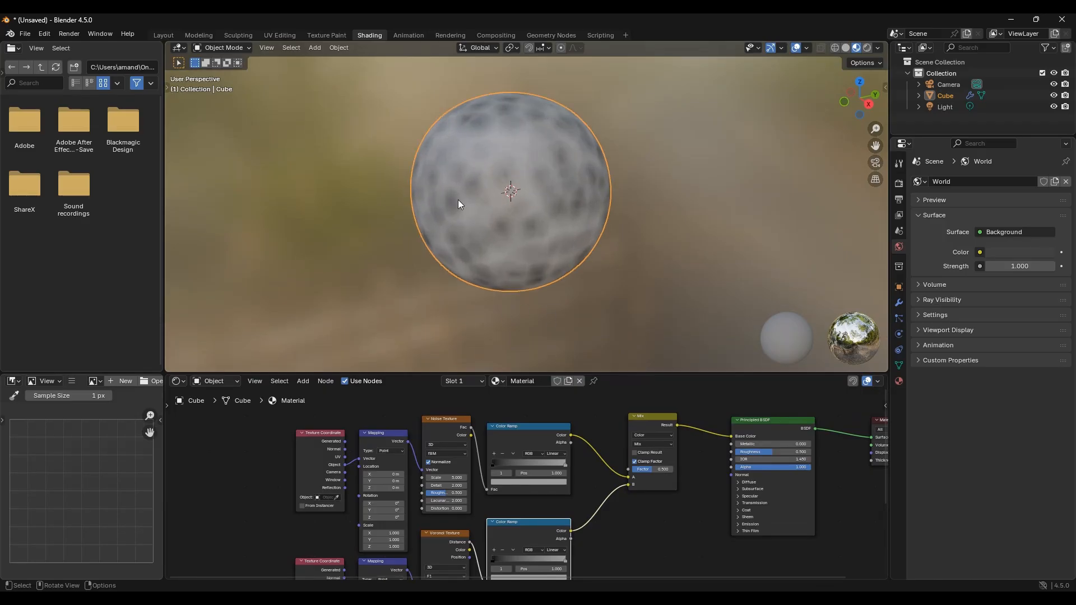
middle_click_drag(460, 487, 507, 441)
scroll(507, 442, "up", 3)
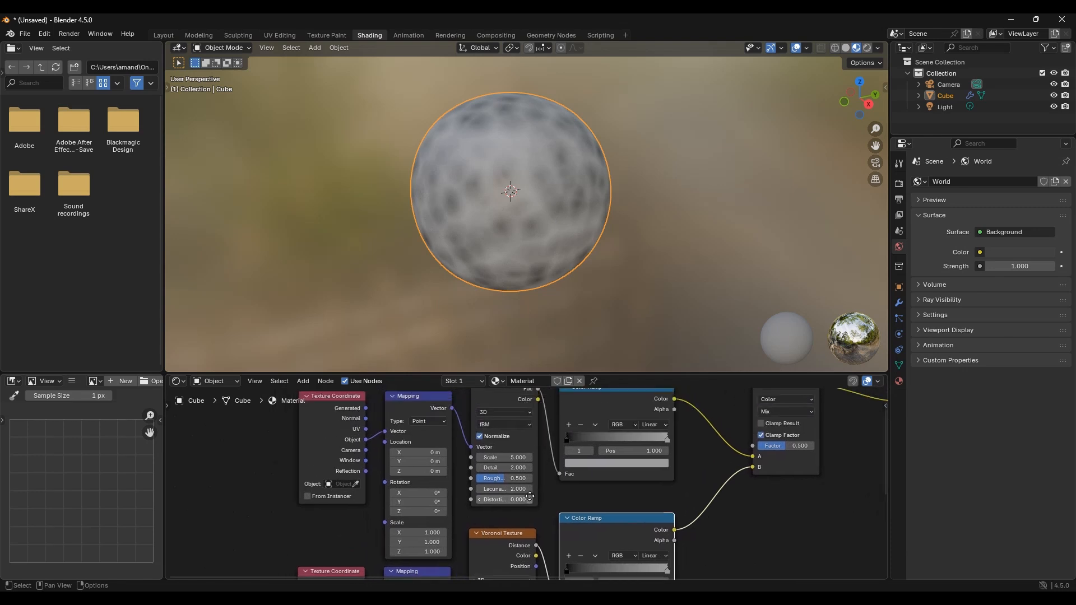
middle_click_drag(503, 458, 508, 498)
left_click(508, 498)
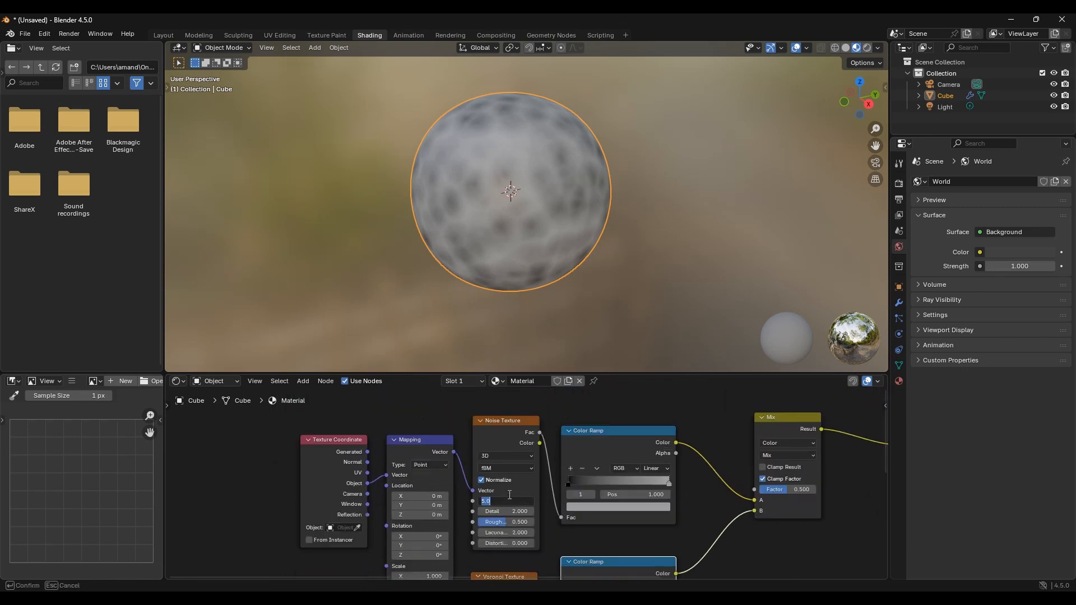
type("50")
key("Return")
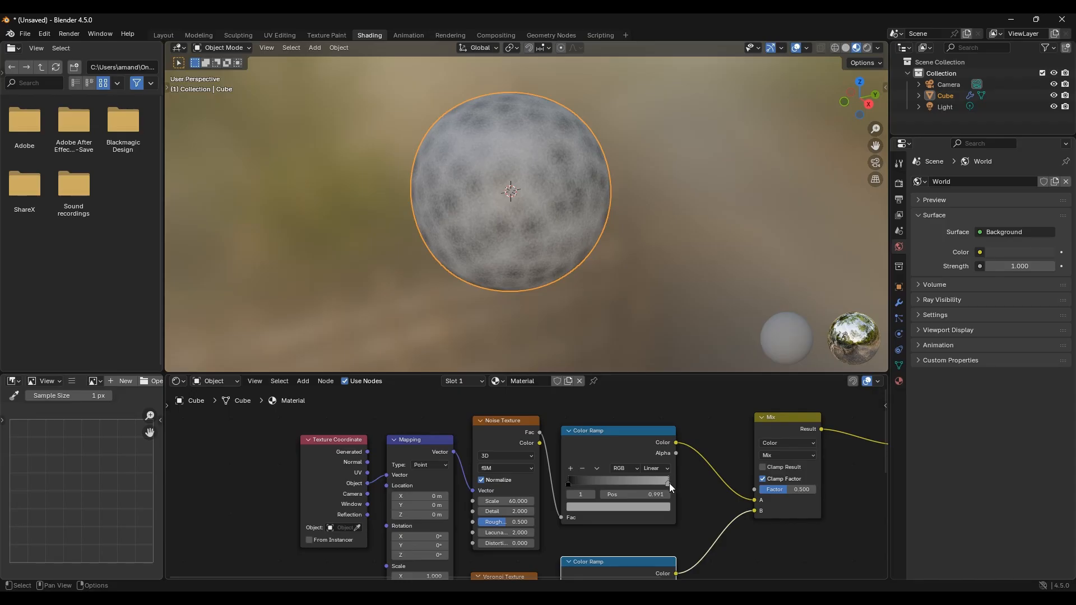
Step: Move the noise Color Ramp's grey stop to about 0.564 and lower the noise Roughness to about 0.075
left_click_drag(641, 483, 605, 481)
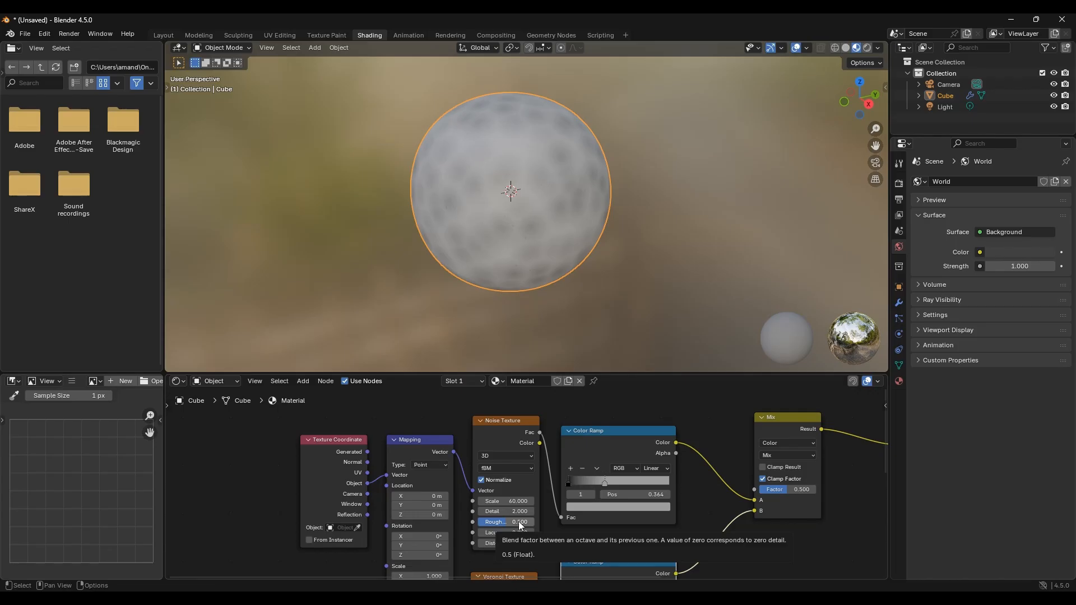
left_click_drag(520, 523, 516, 524)
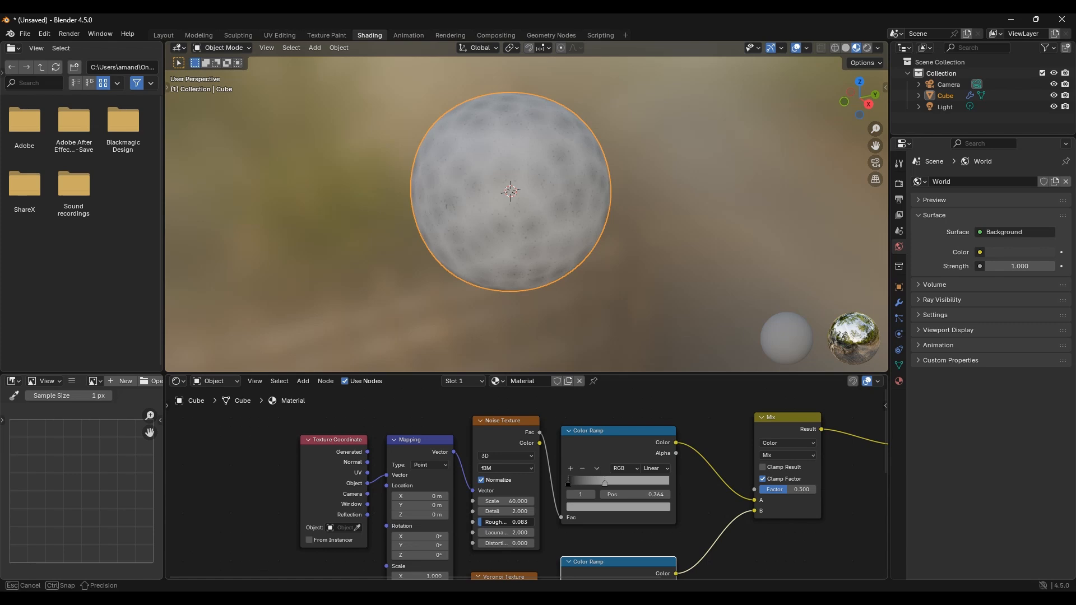
left_click_drag(517, 524, 489, 527)
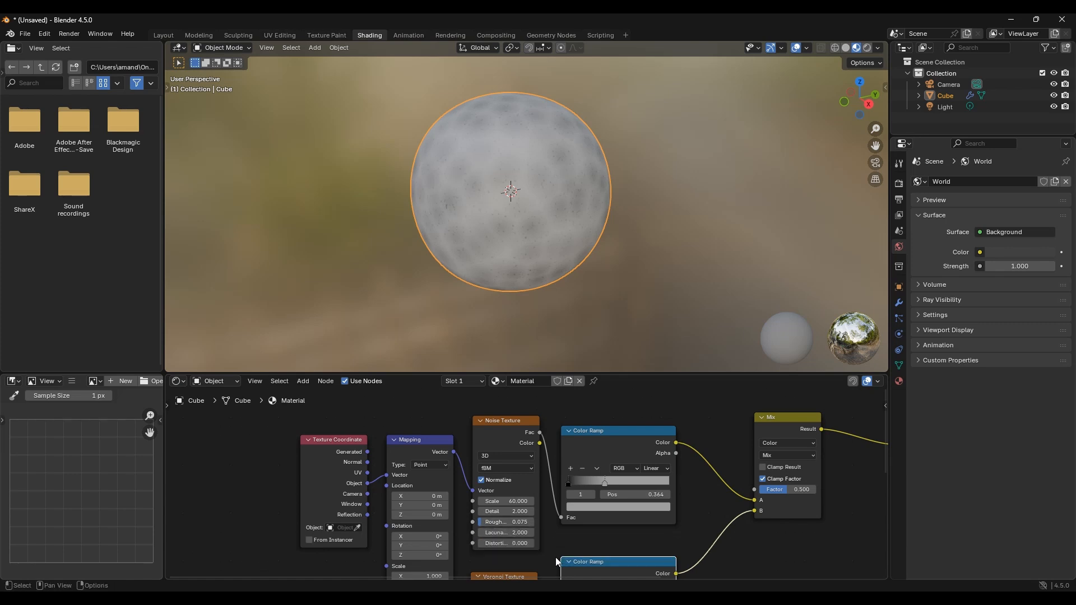
middle_click_drag(574, 526, 572, 523)
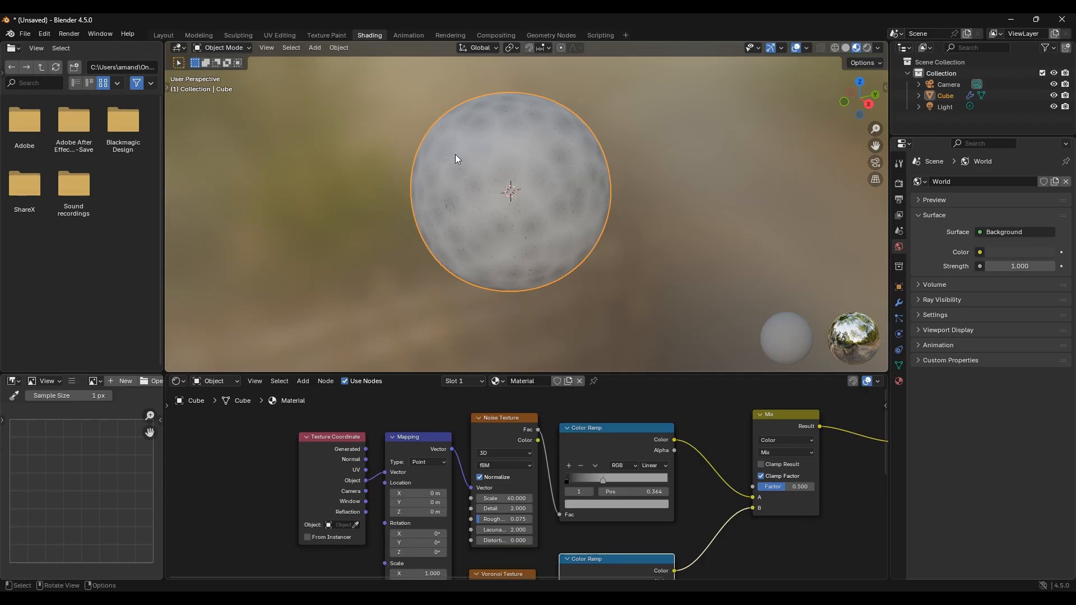
Step: Move the Voronoi Color Ramp's black stop to position 0.2
middle_click_drag(675, 526, 656, 545)
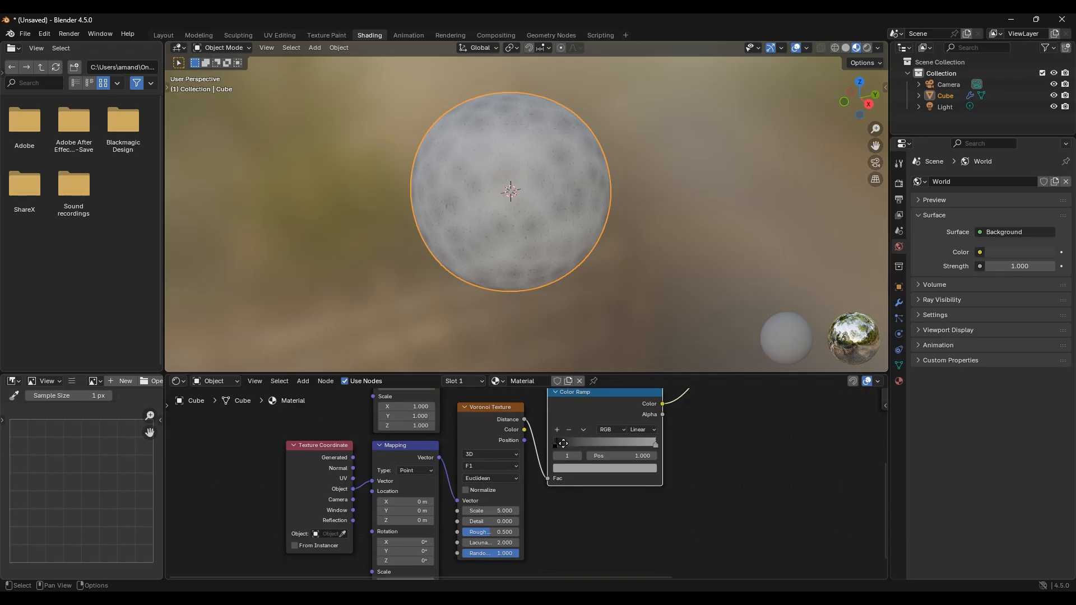
middle_click_drag(564, 443, 558, 470)
left_click_drag(553, 469, 573, 475)
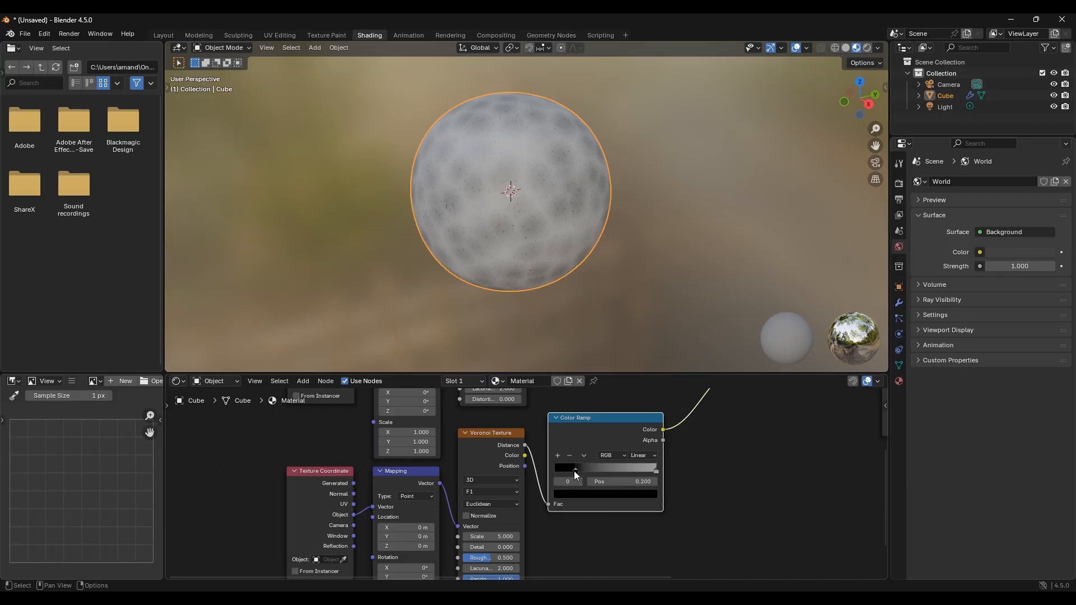
Step: Set the Voronoi Texture Scale to 8 and its Detail to 15
middle_click_drag(555, 533, 554, 502)
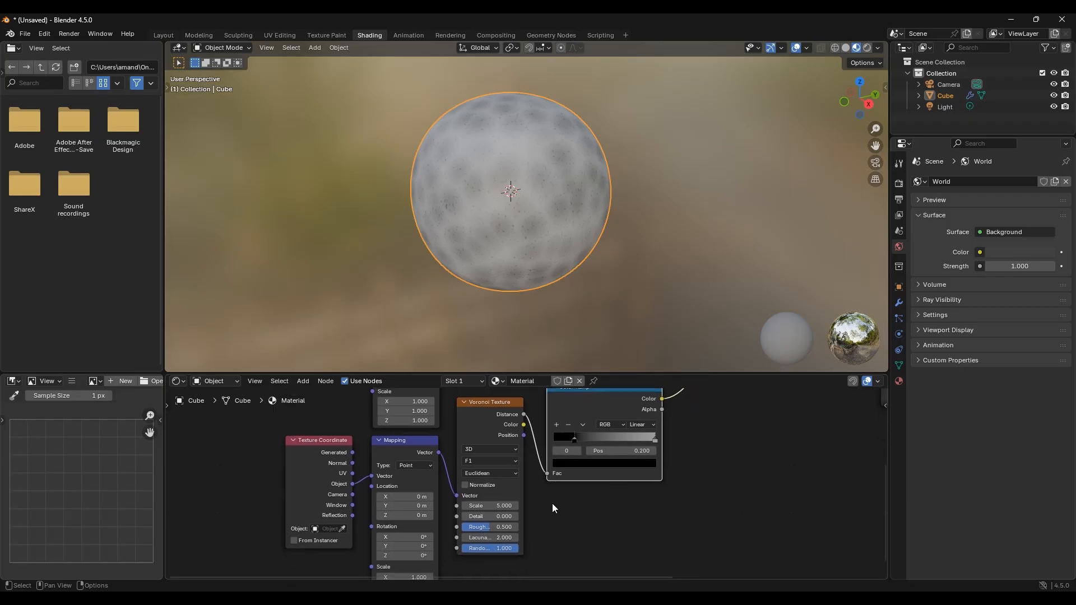
left_click(494, 504)
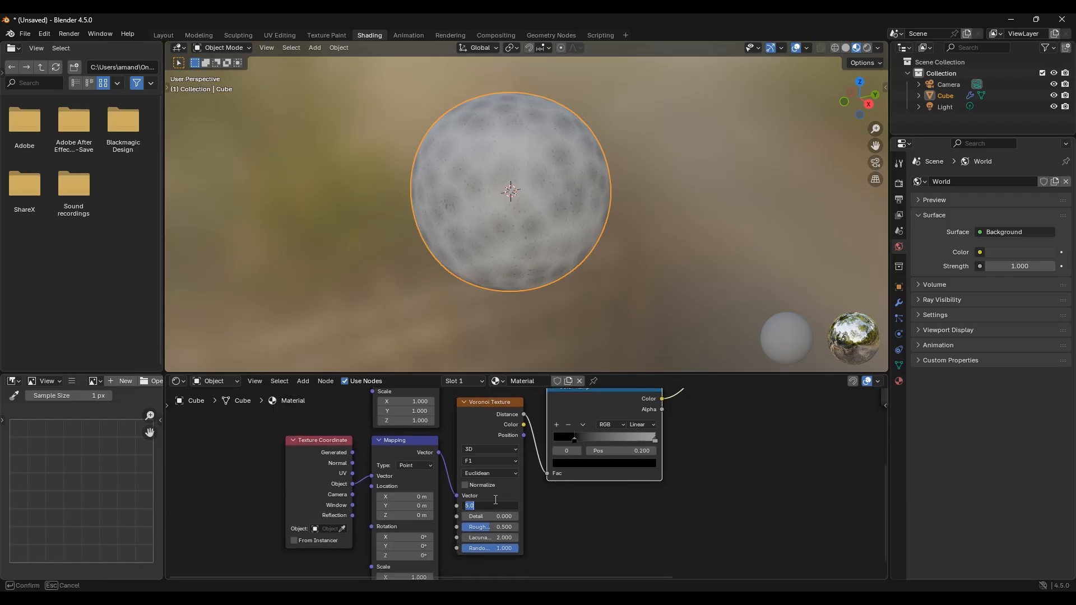
type("8")
key("Return")
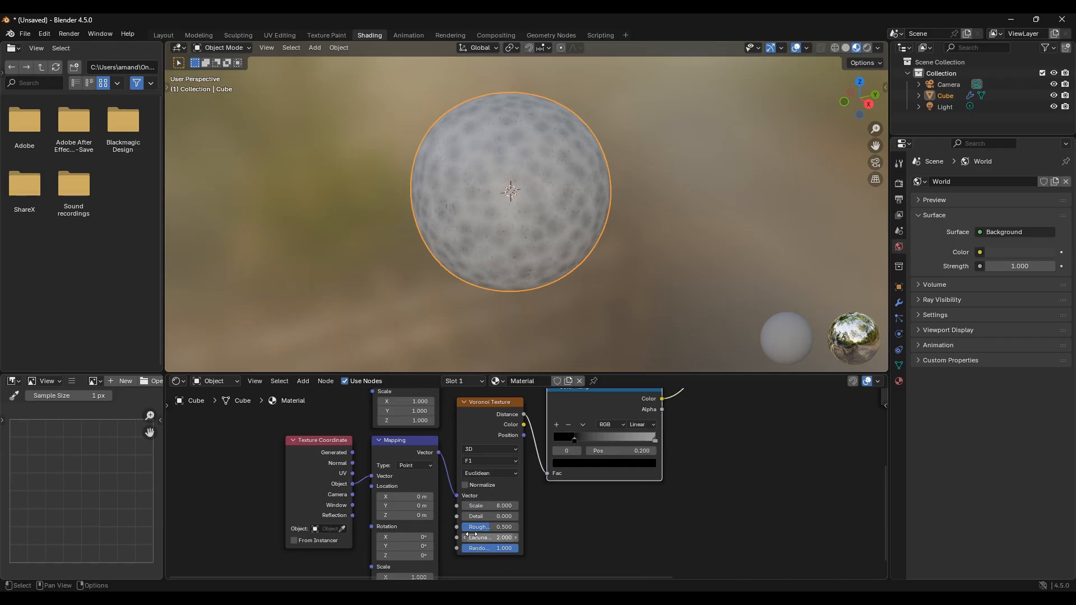
left_click_drag(483, 516, 538, 515)
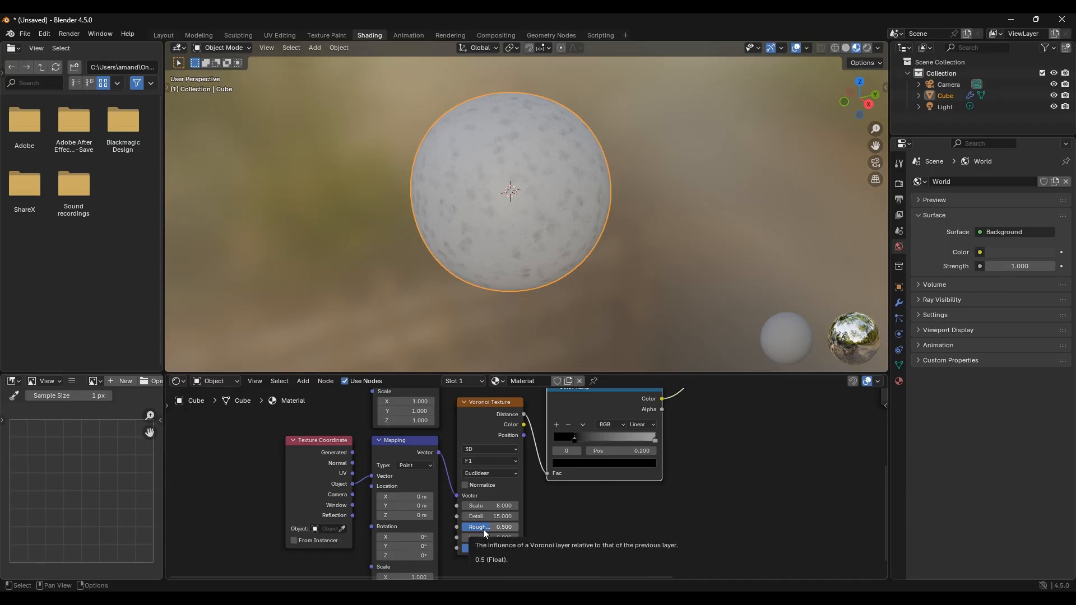
Step: Select all texture and ramp nodes up to the Mix node and join them in a frame labelled Color
middle_click_drag(608, 426, 513, 507)
scroll(609, 442, "down", 5)
middle_click_drag(604, 435, 570, 484)
middle_click_drag(532, 442, 561, 409)
scroll(588, 456, "down", 3)
middle_click_drag(581, 448, 614, 395)
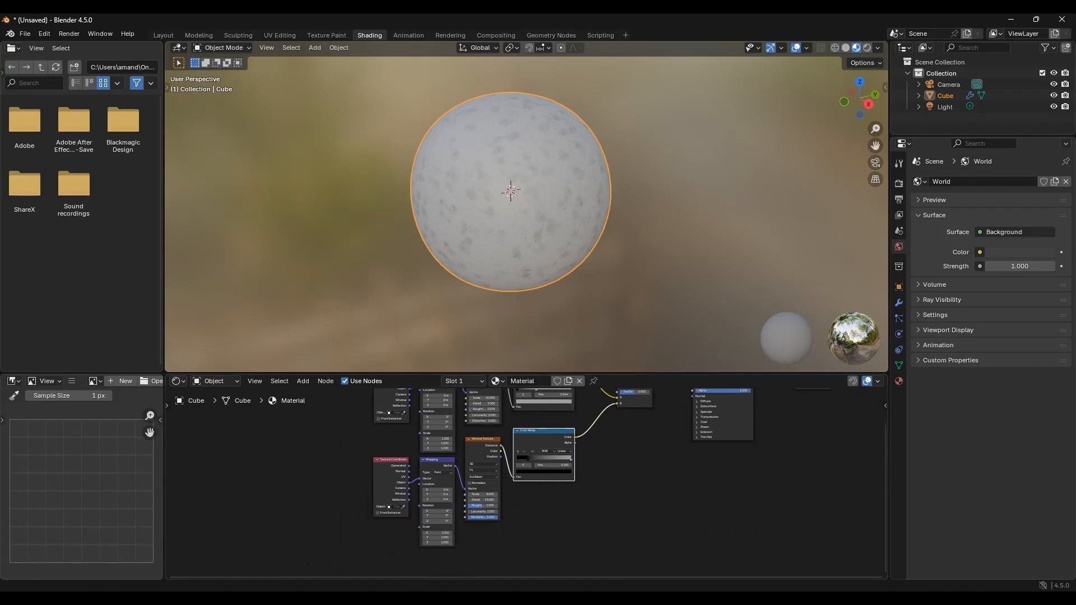
scroll(602, 471, "down", 3)
middle_click_drag(602, 472, 588, 505)
left_click_drag(612, 547, 377, 405)
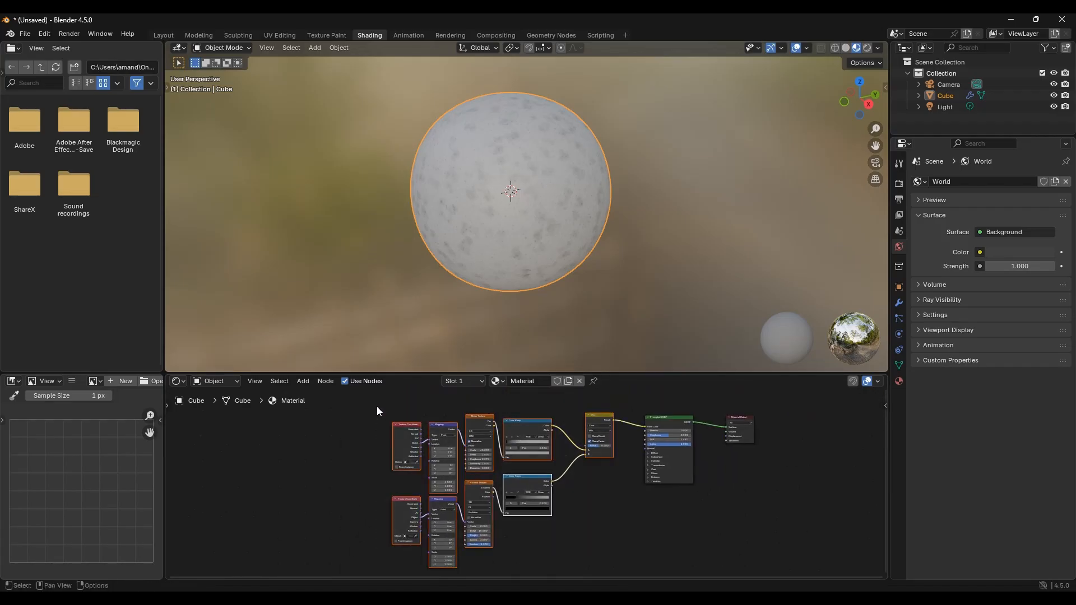
key("ctrl+j")
key("F2")
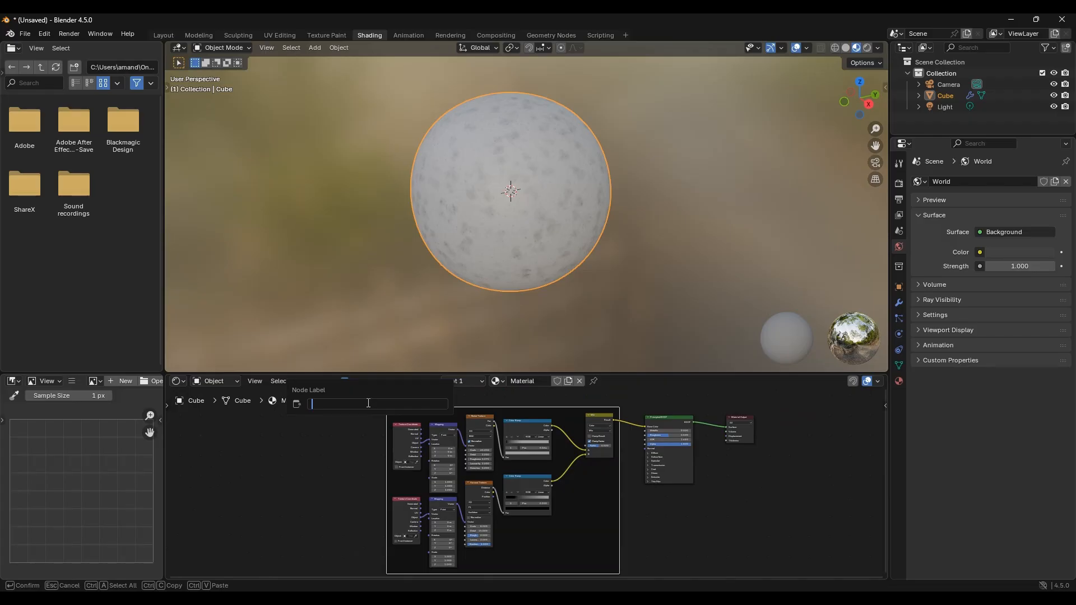
type("Color")
key("Return")
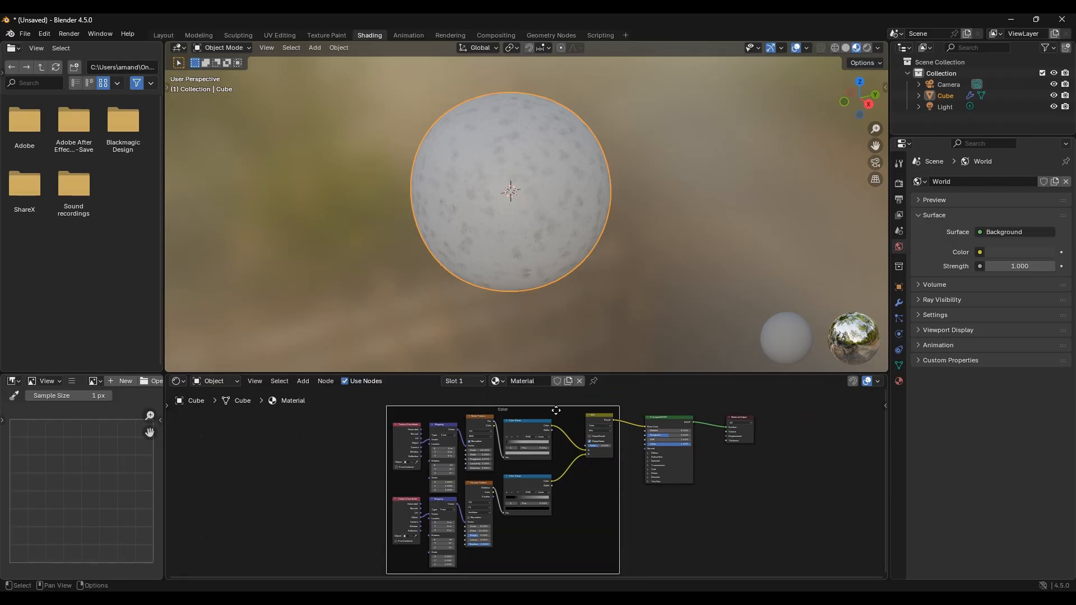
Step: Rearrange the Color frame, Principled BSDF and Material Output nodes into a tidier layout
left_click_drag(556, 411, 448, 412)
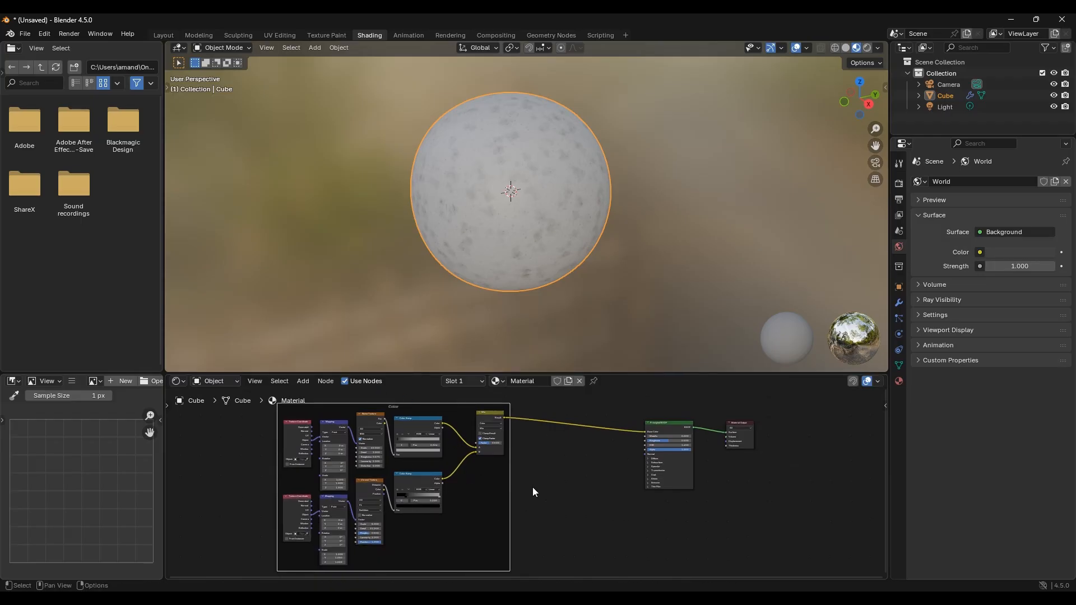
middle_click_drag(564, 495, 510, 507)
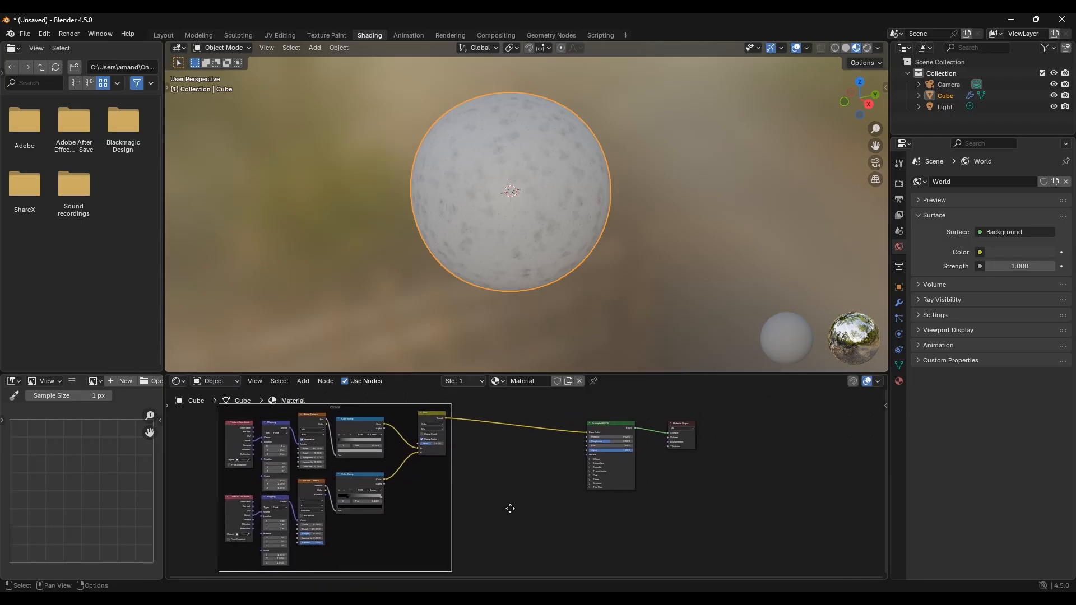
left_click_drag(607, 426, 520, 473)
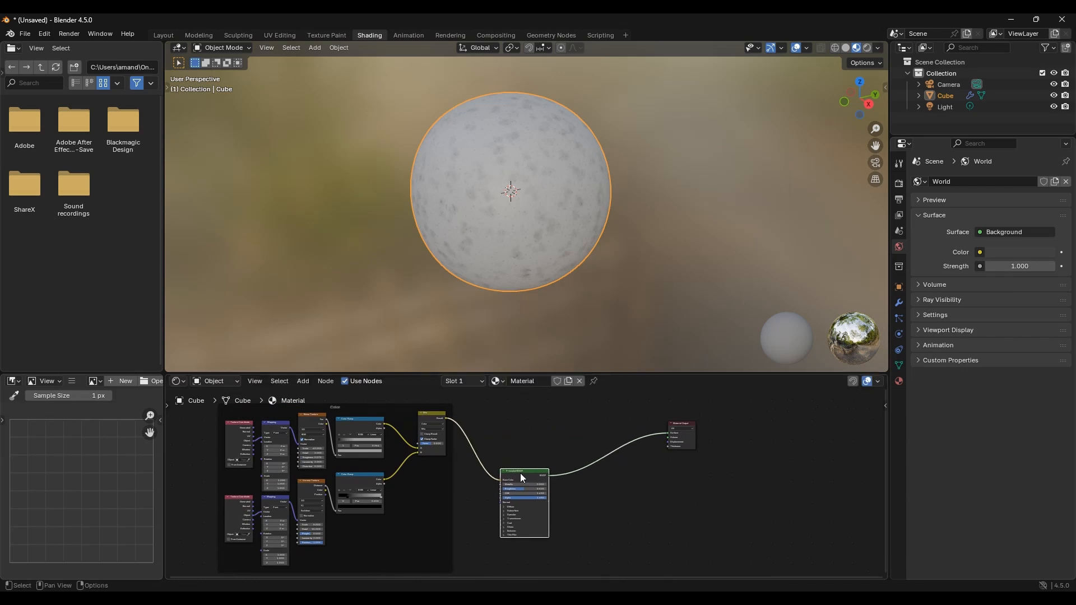
left_click_drag(677, 423, 580, 555)
middle_click_drag(585, 507, 636, 477)
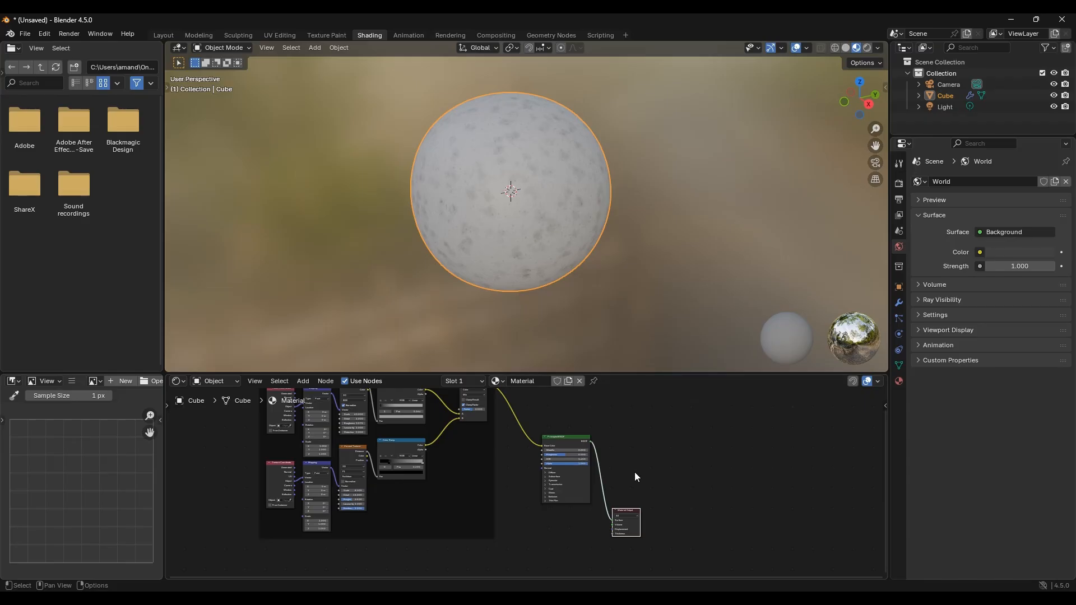
middle_click_drag(542, 490, 552, 423)
scroll(554, 445, "up", 2)
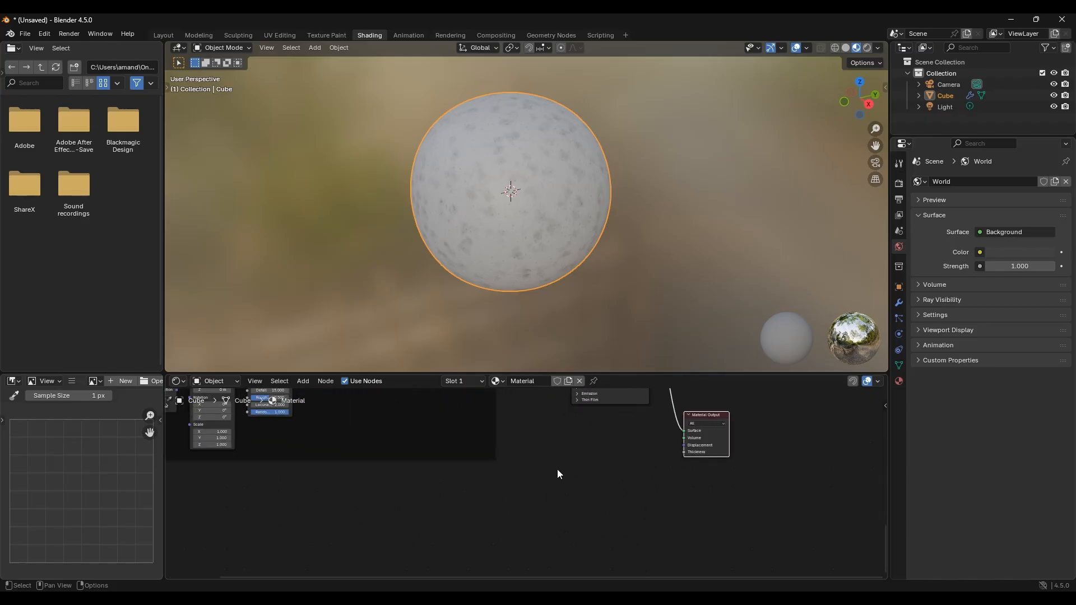
Step: Add a Displacement node and connect its output to the Material Output's Displacement input
middle_click_drag(557, 469, 530, 516)
key("shift+a")
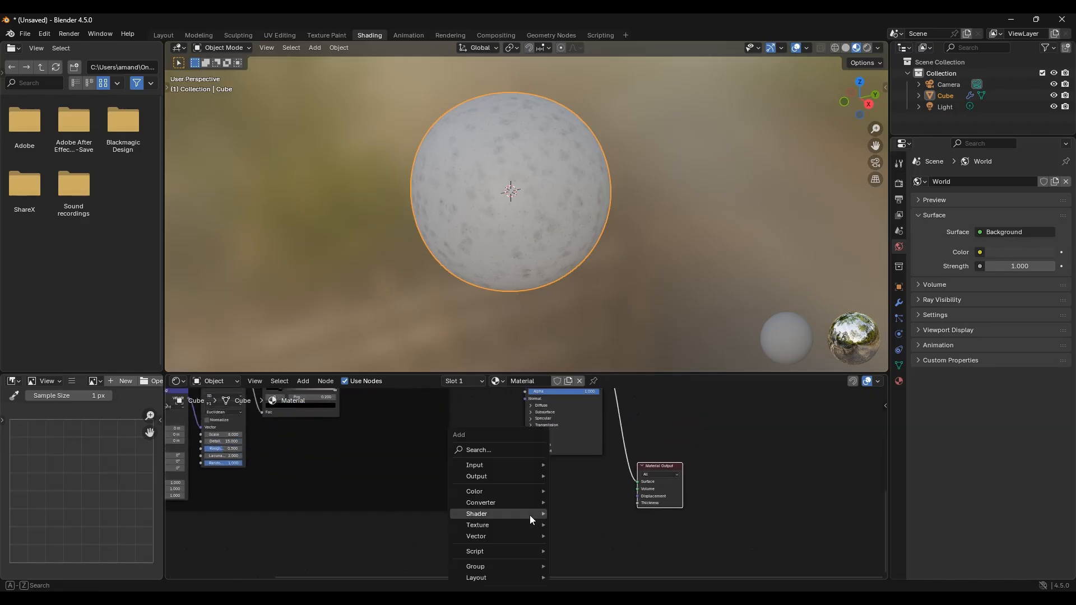
left_click(512, 452)
type("displ")
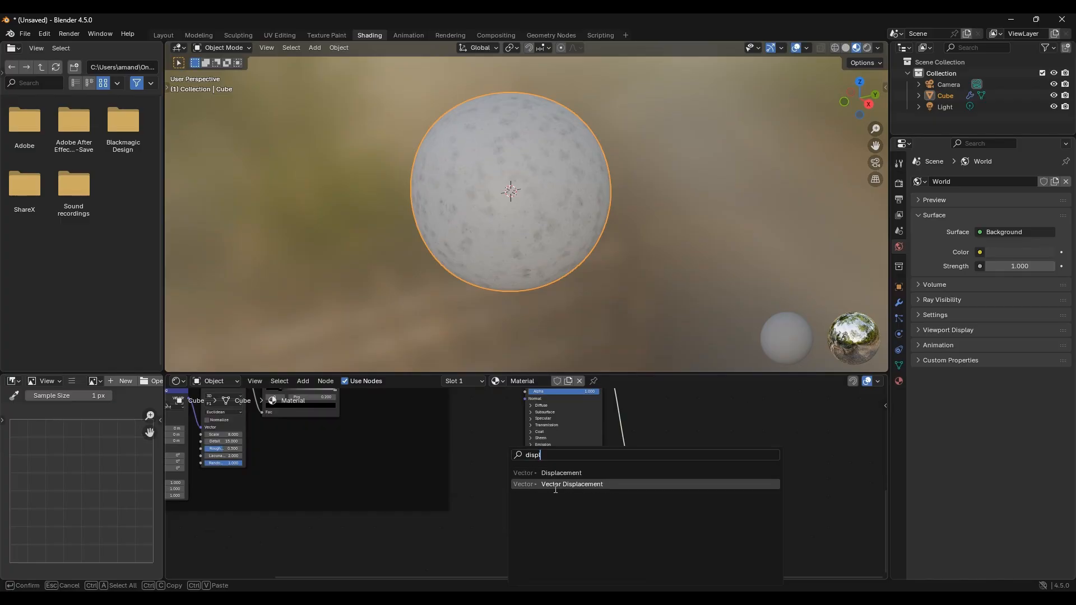
left_click(568, 473)
left_click(496, 498)
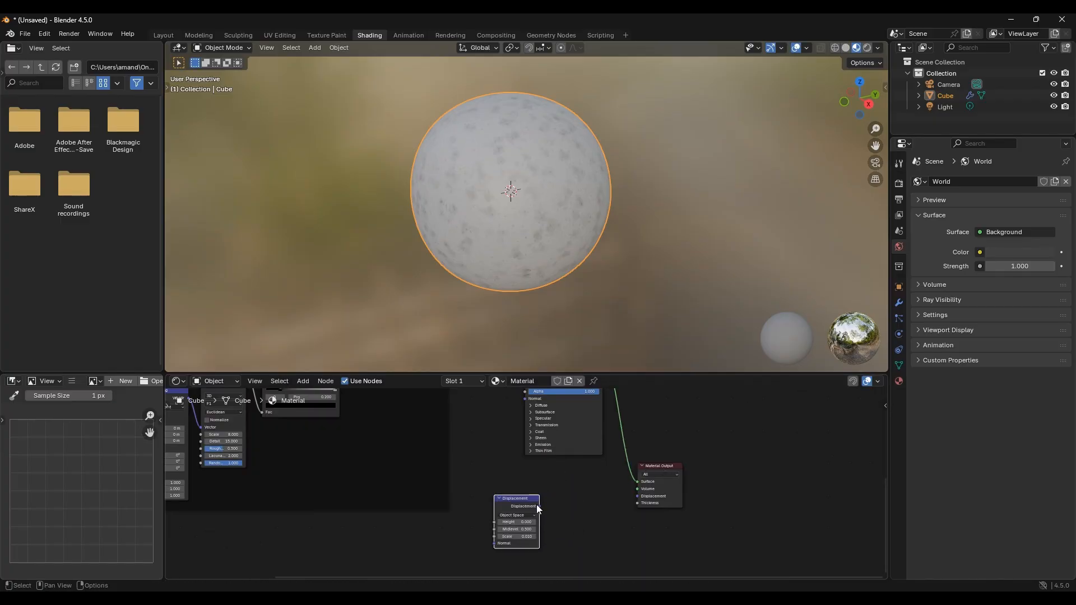
left_click_drag(539, 506, 637, 496)
scroll(537, 555, "up", 1)
middle_click_drag(551, 542, 568, 501)
scroll(561, 506, "up", 4)
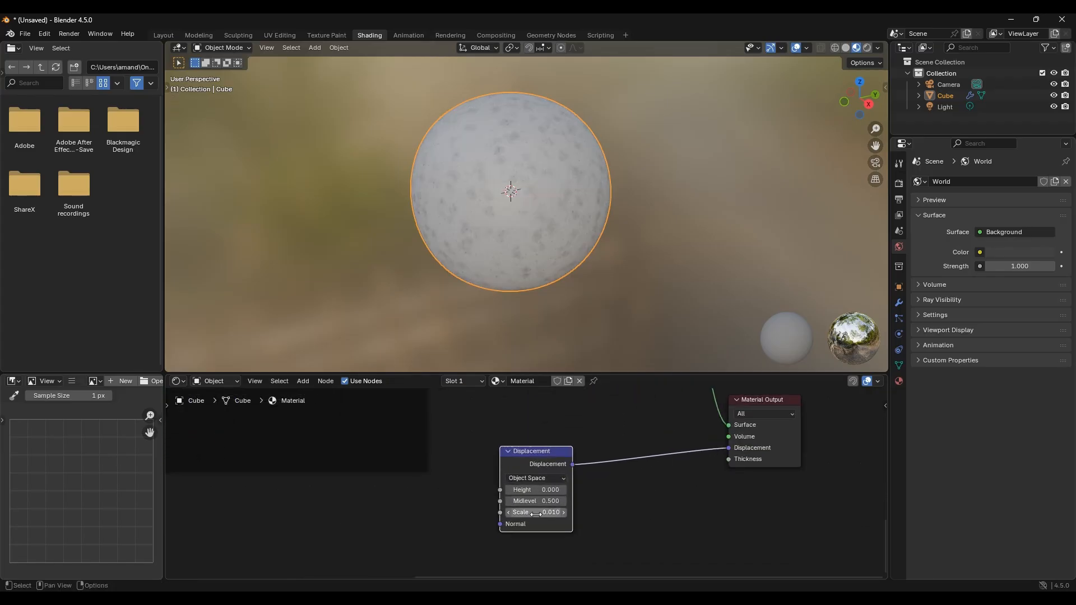
mouse_move(536, 514)
left_mouse_down()
mouse_move(594, 513)
mouse_move(527, 514)
mouse_move(547, 514)
mouse_move(536, 514)
left_mouse_up()
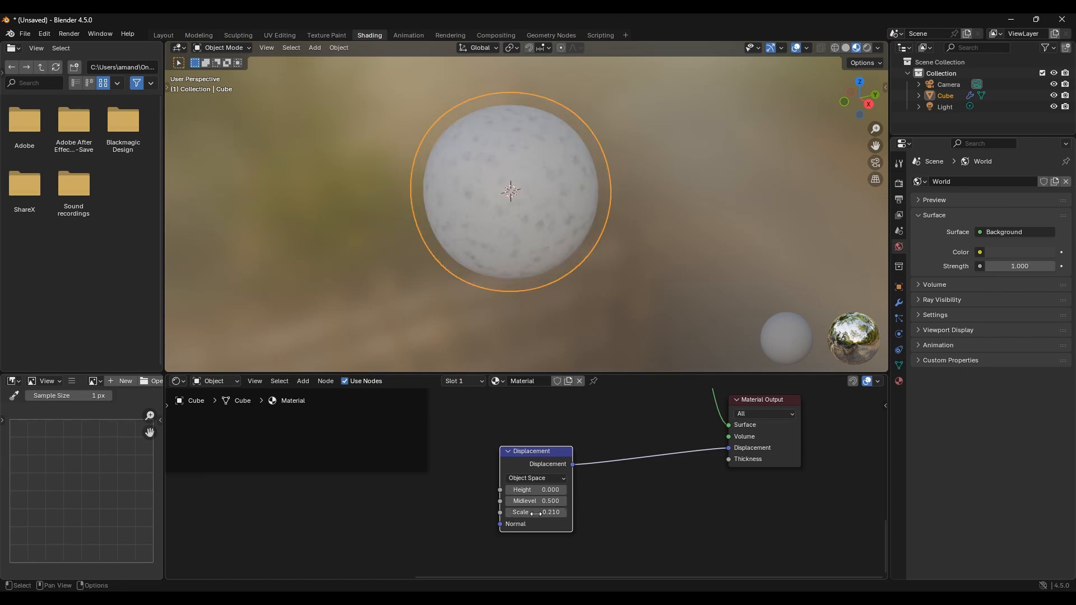
key("ctrl+z")
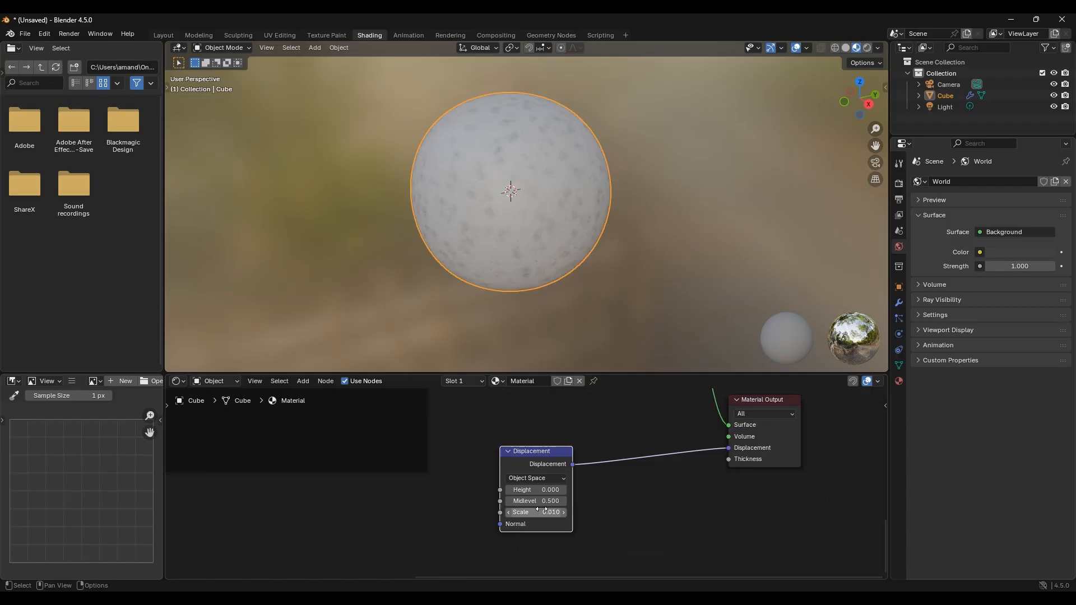
Step: Add a Voronoi Texture node to the left of the Displacement node
scroll(496, 515, "down", 1)
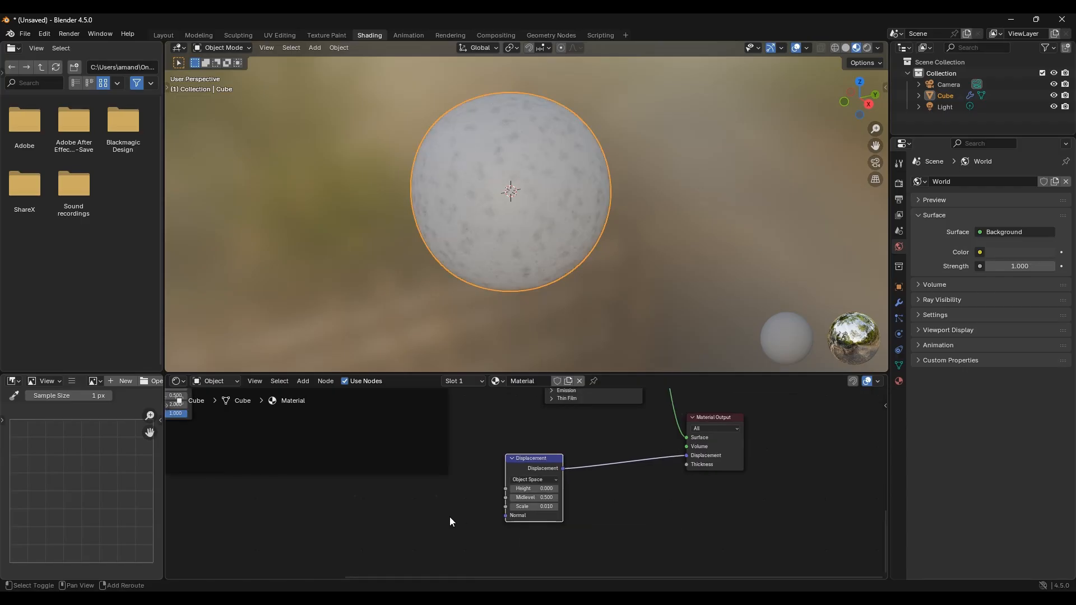
middle_click_drag(449, 517, 614, 488, "shift")
scroll(489, 480, "down", 1)
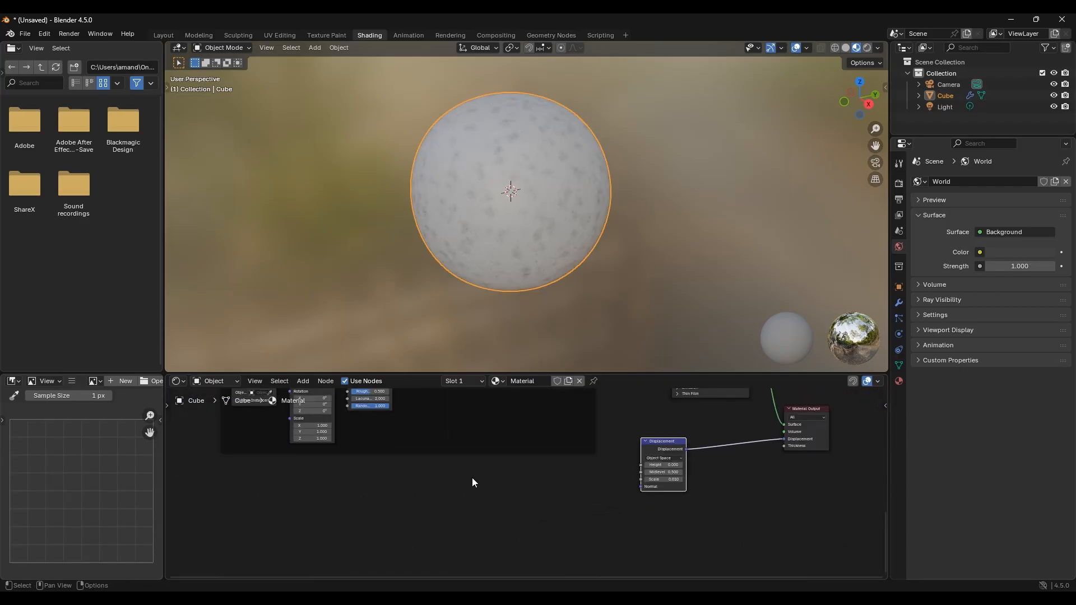
middle_click_drag(472, 477, 502, 478)
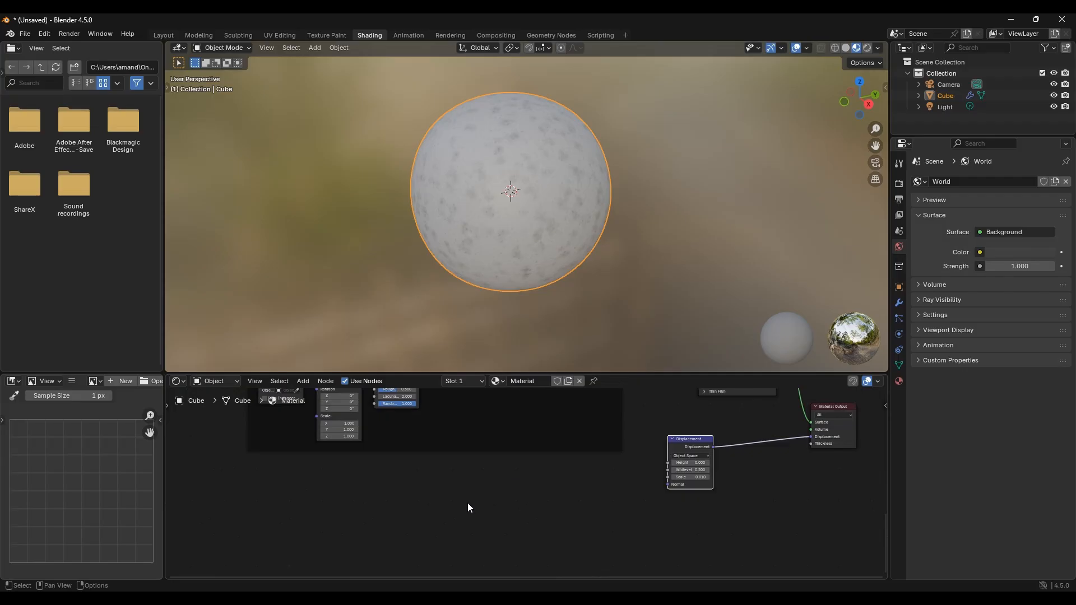
key("shift+a")
type("v")
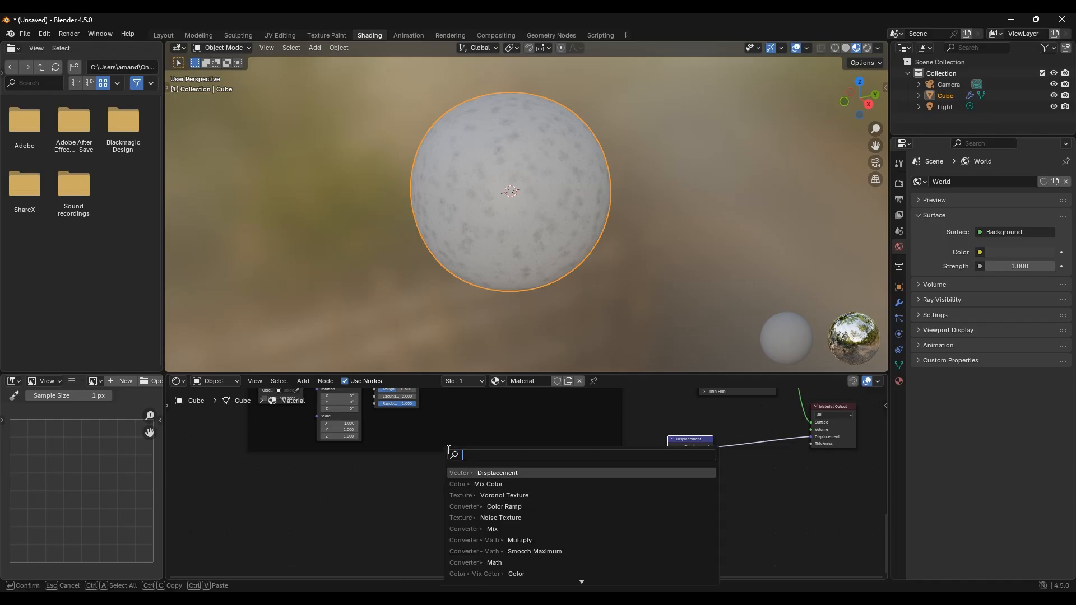
type("or")
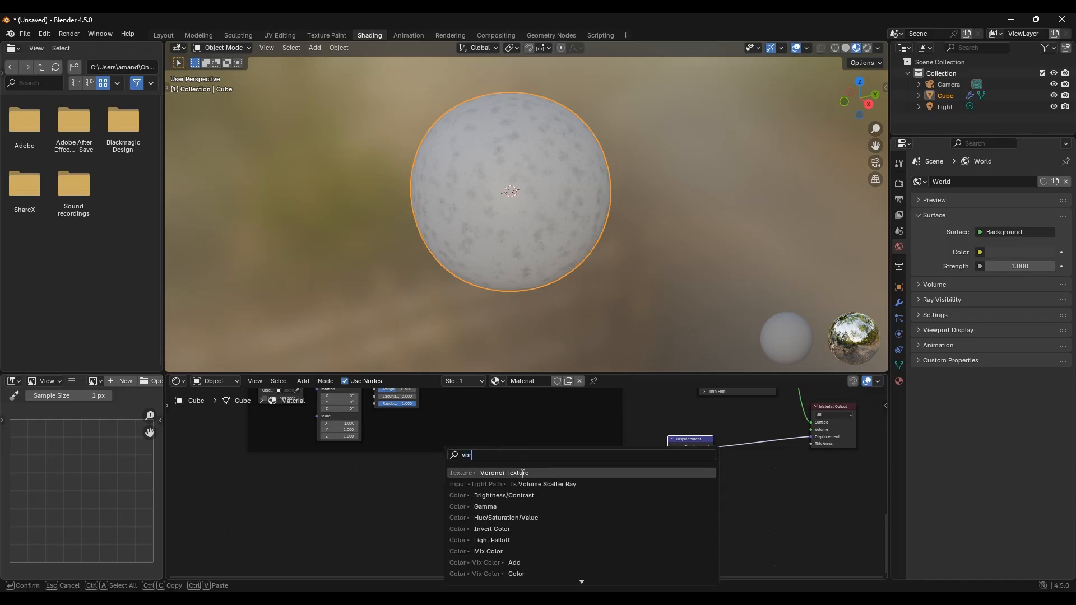
key("Return")
left_click(313, 460)
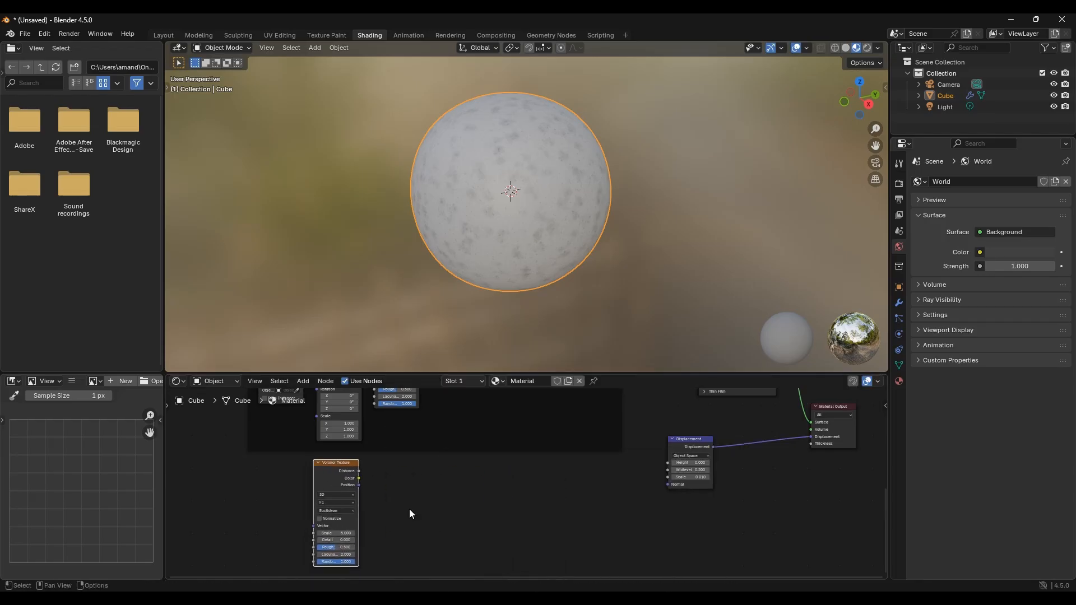
Step: Add a Noise Texture node below the new Voronoi Texture
middle_click_drag(429, 515, 549, 446)
key("shift+a")
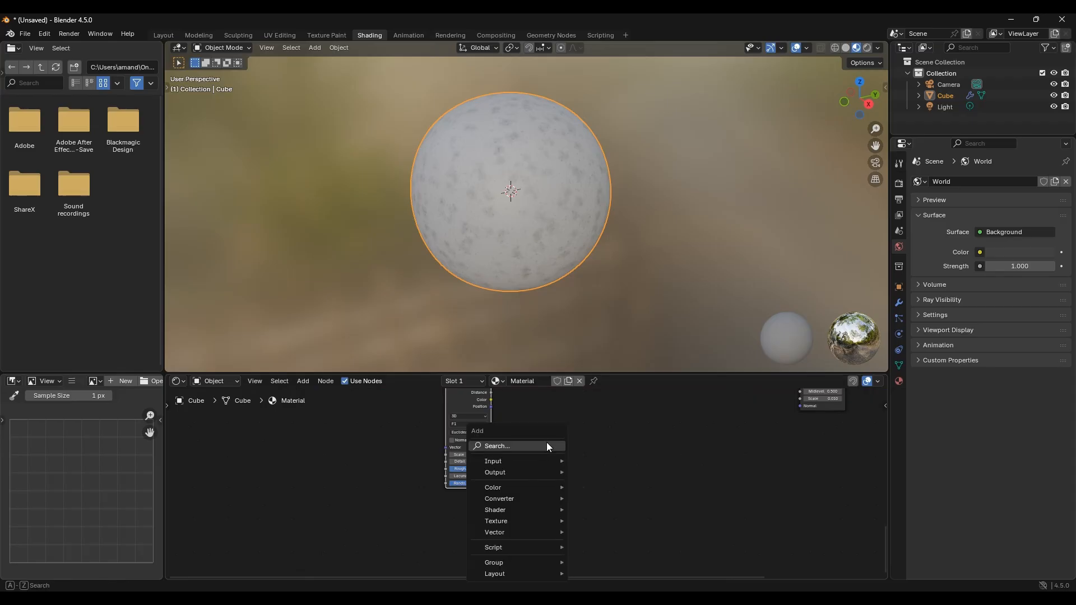
left_click(547, 443)
type("noise")
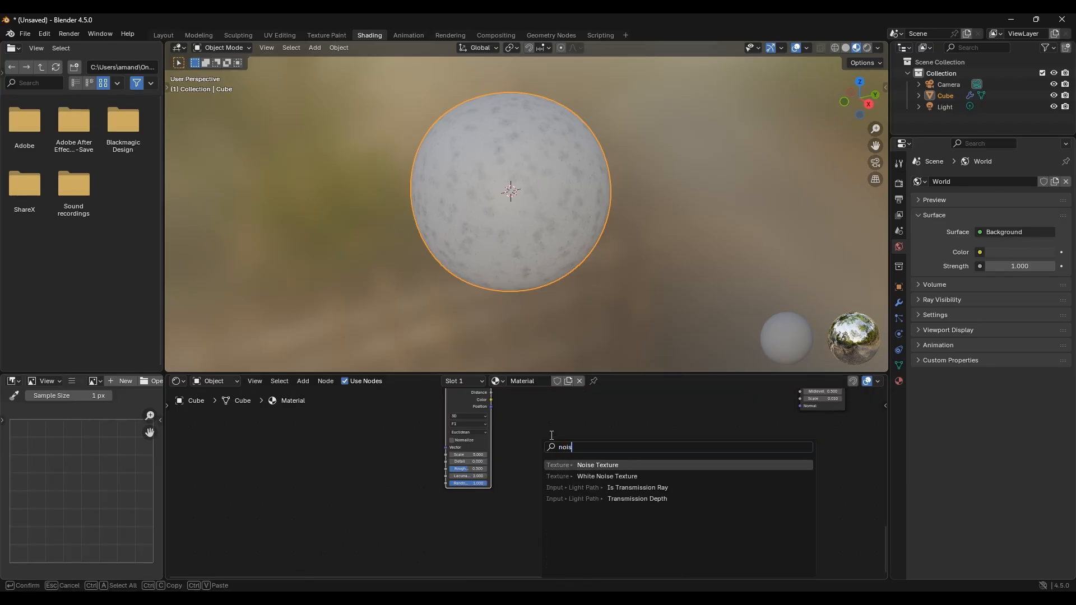
left_click(571, 465)
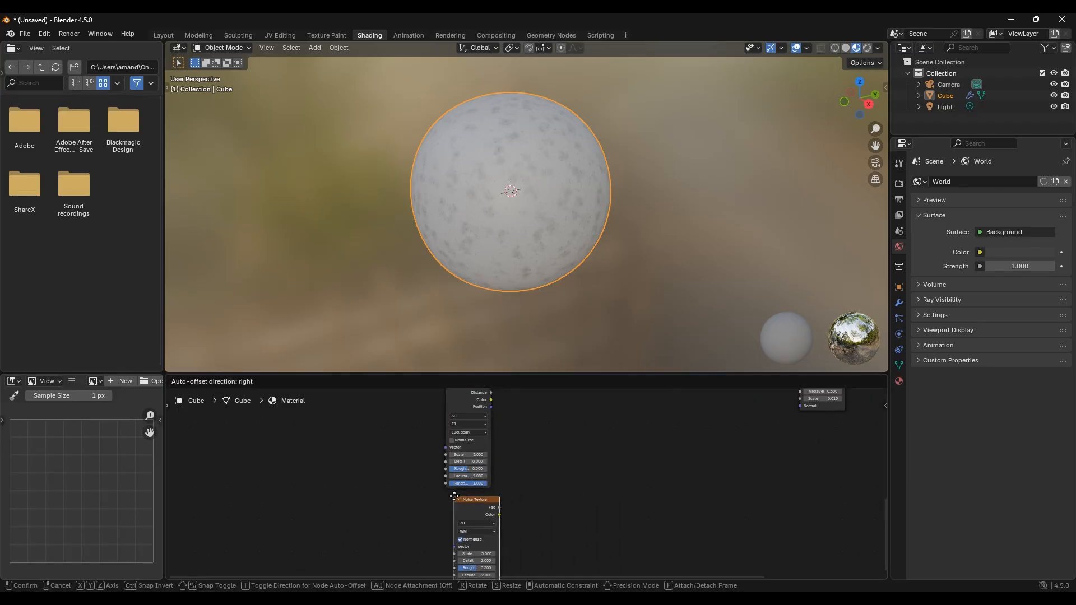
left_click(449, 493)
Step: Add a second Noise Texture node below the first one
scroll(565, 493, "down", 2)
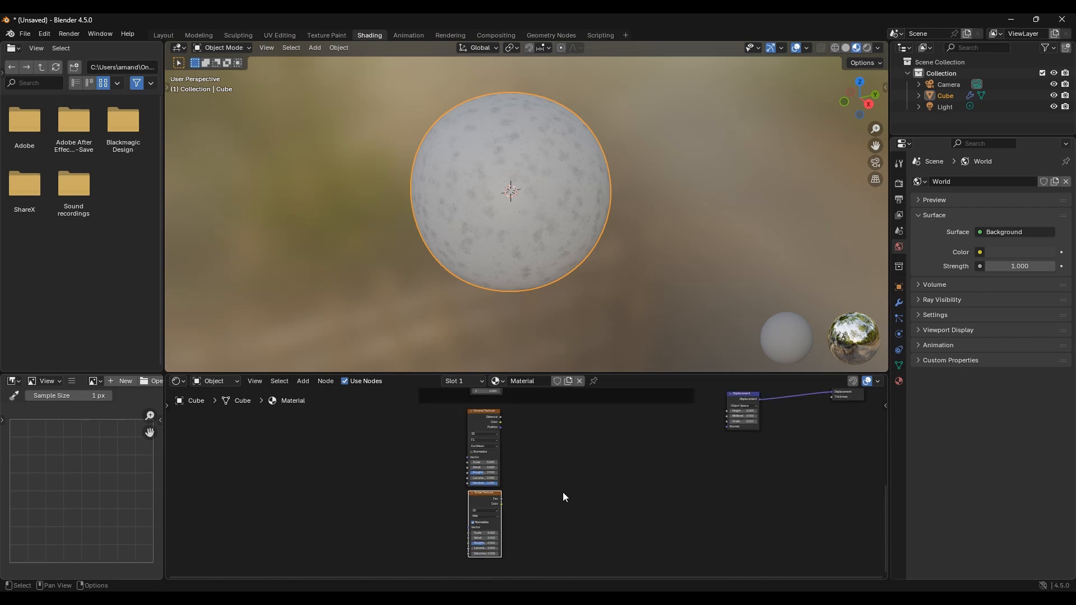
middle_click_drag(562, 492, 570, 446)
key("shift+a")
left_click(564, 447)
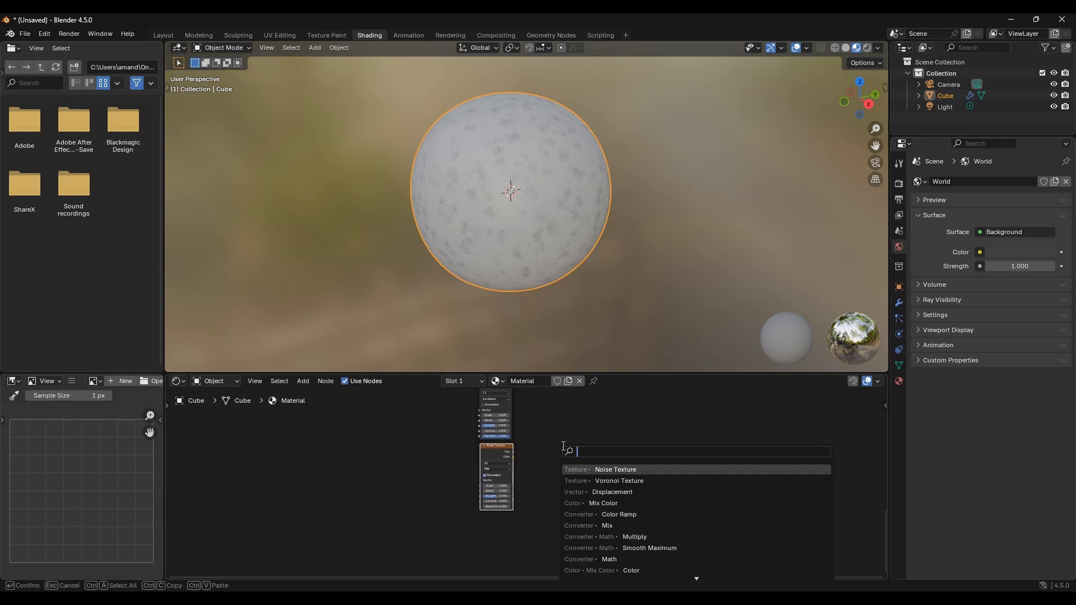
type("noise")
left_click(588, 470)
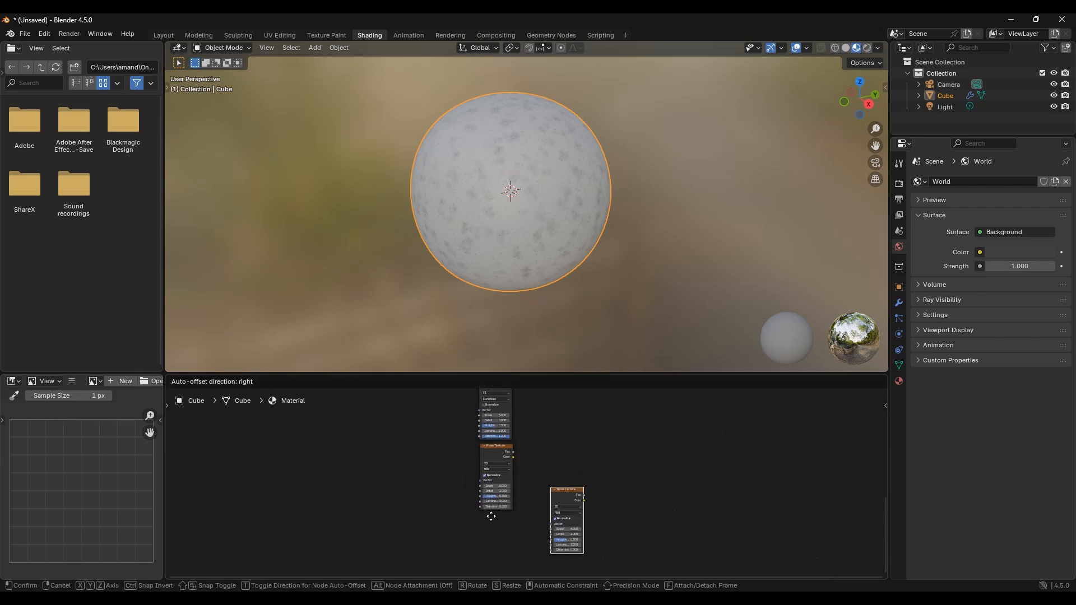
left_click(479, 515)
Step: Add Texture Coordinate and Mapping nodes to the new Voronoi Texture and move them aside
middle_click_drag(556, 475, 573, 529)
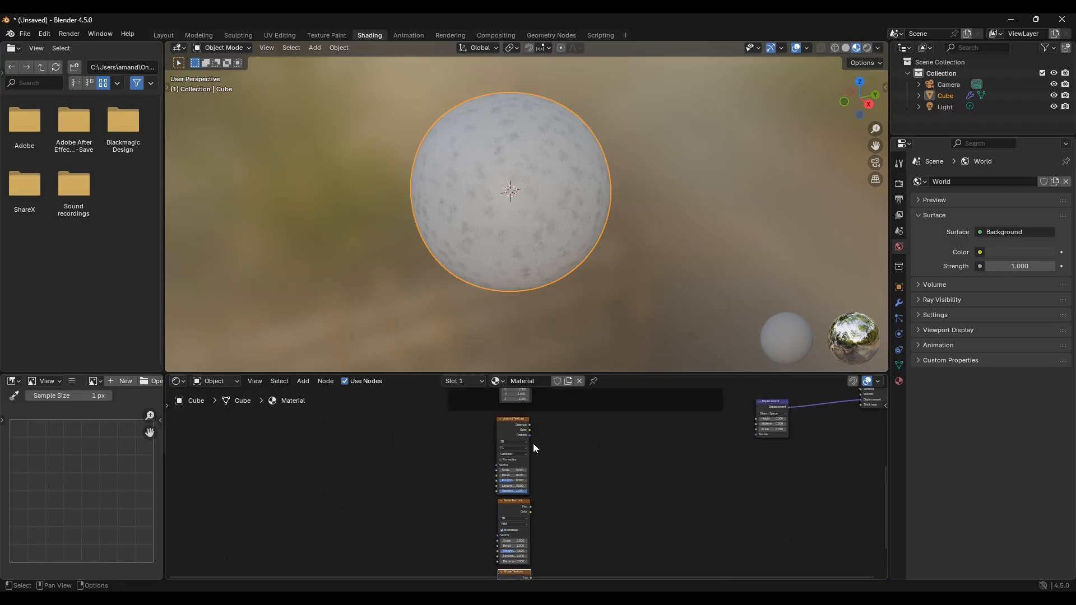
left_click(510, 433)
key("ctrl+t")
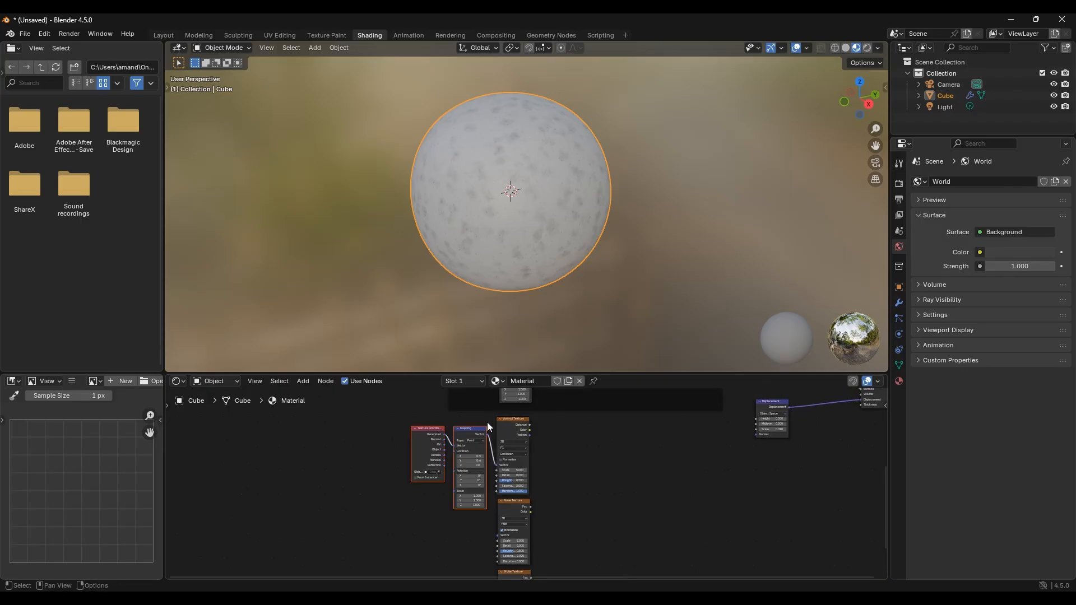
left_click_drag(475, 413, 411, 473)
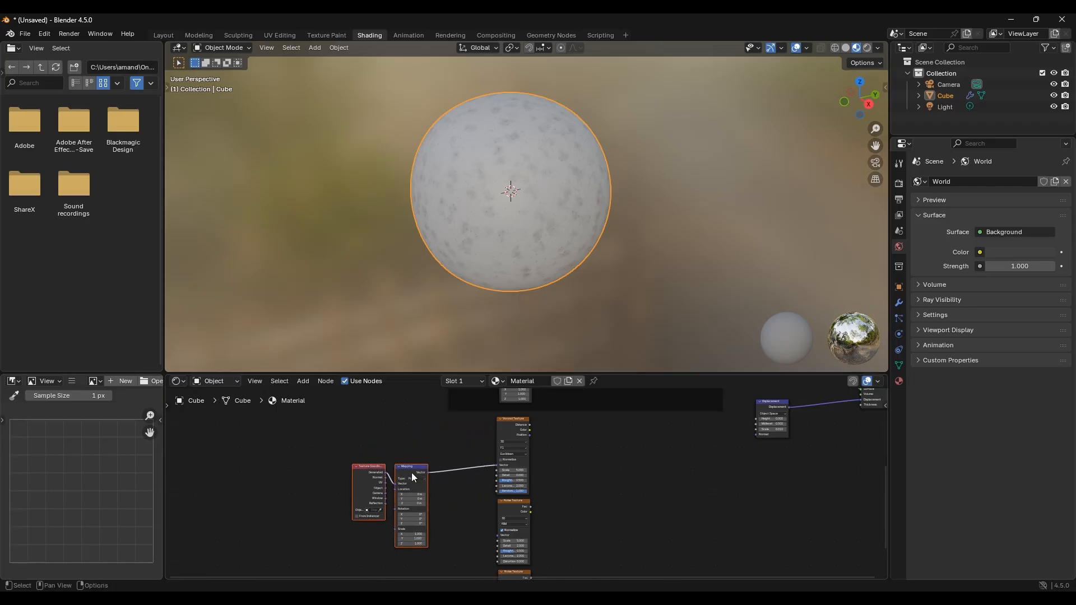
Step: Connect the Mapping Vector output to the Vector inputs of both new Noise Textures
middle_click_drag(430, 435, 532, 445)
scroll(496, 412, "up", 3)
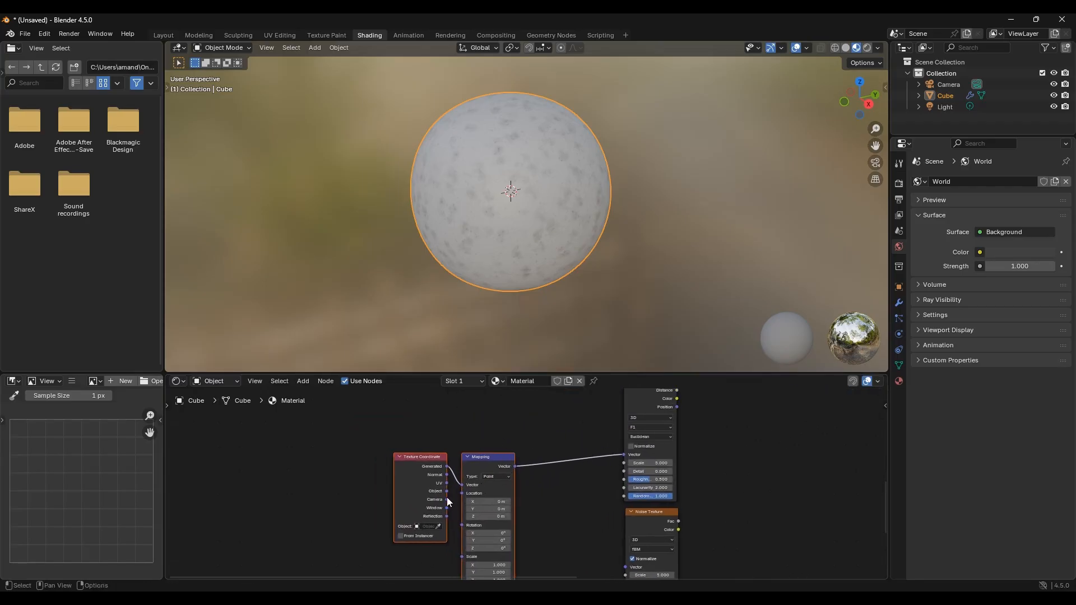
left_click_drag(448, 490, 618, 556)
scroll(594, 516, "down", 2)
middle_click_drag(578, 510, 530, 446)
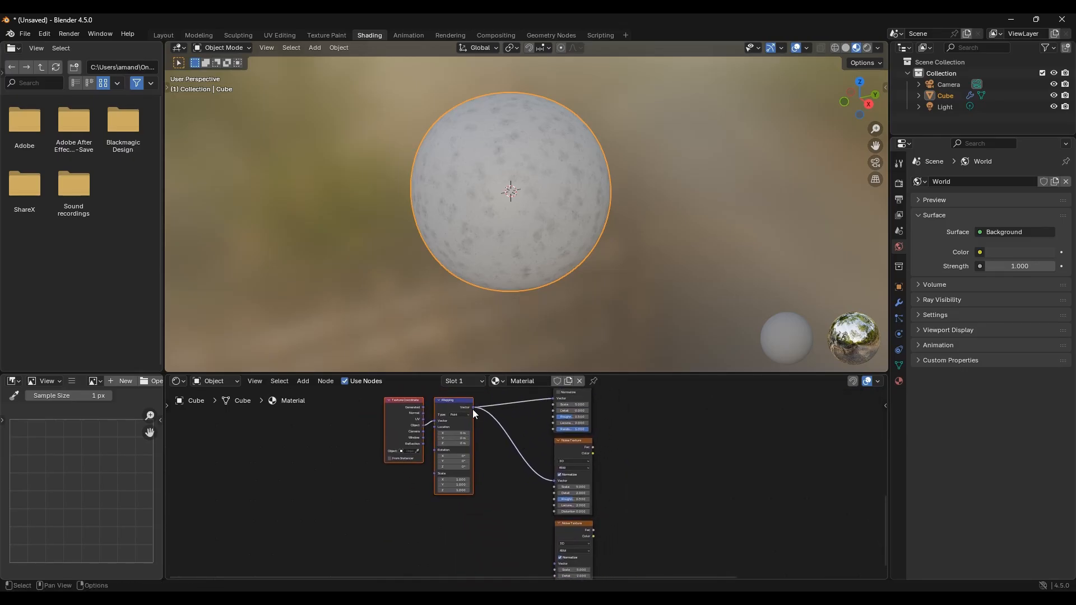
left_click_drag(473, 408, 561, 541)
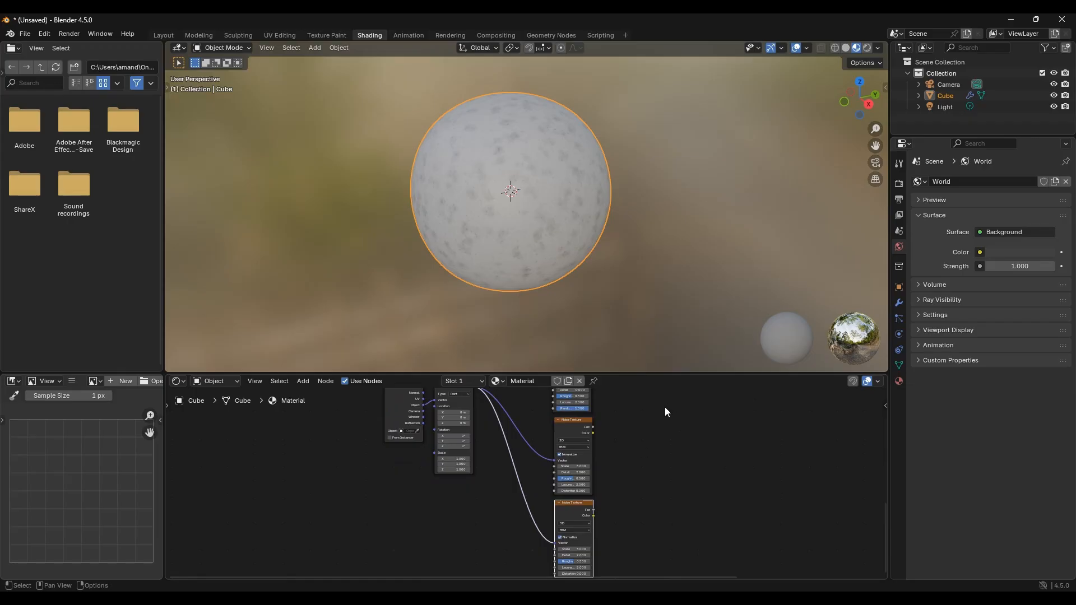
Step: Move the Displacement node closer to the new texture nodes
middle_click_drag(665, 412, 510, 502)
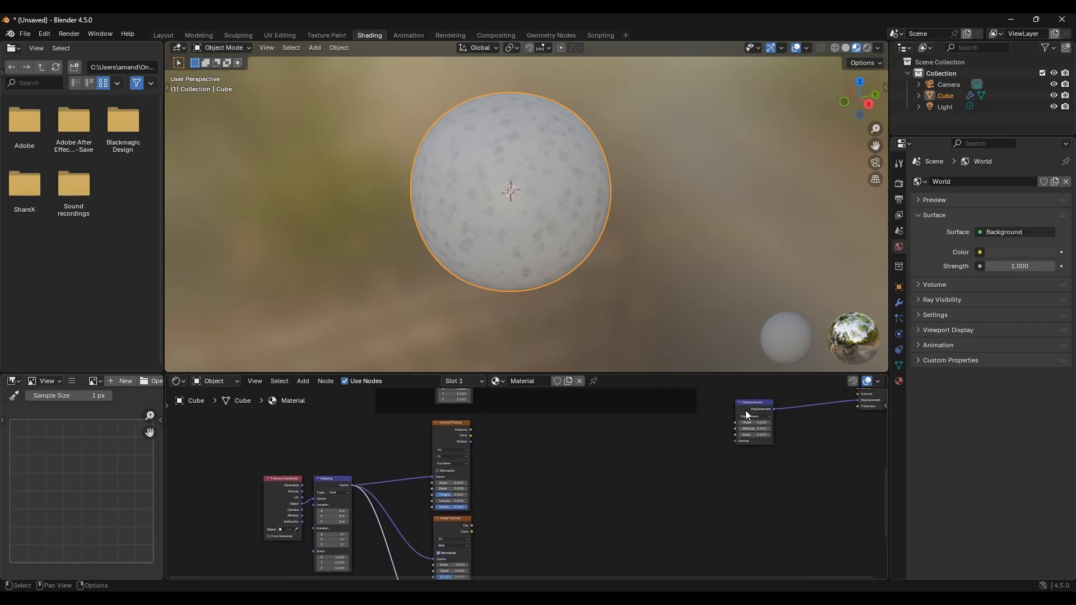
left_click_drag(745, 410, 677, 421)
middle_click_drag(537, 473, 577, 469)
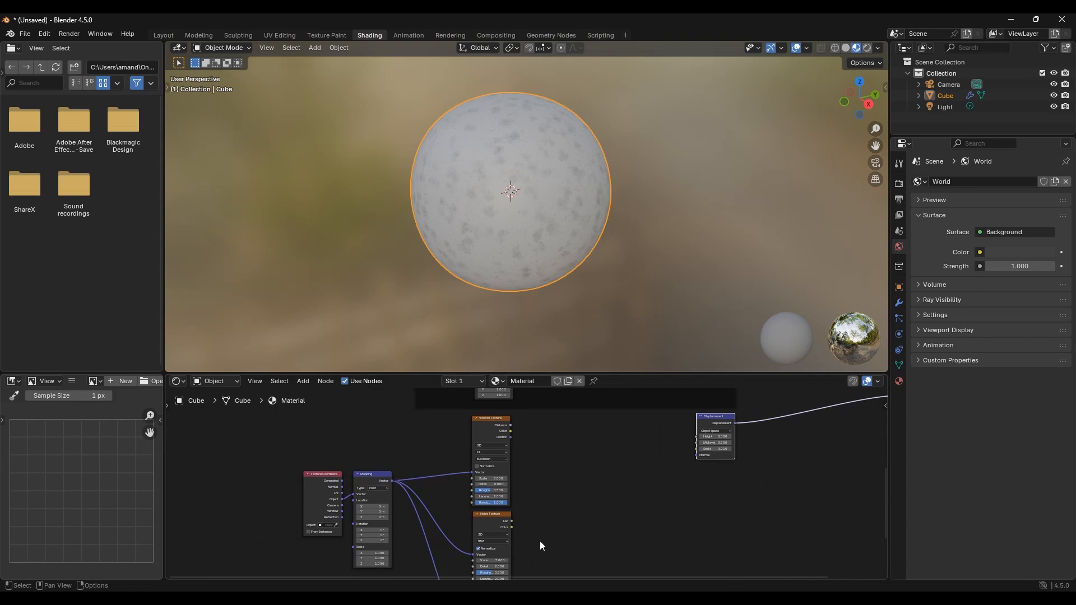
Step: Add a Smooth Maximum math node and connect the Voronoi Distance output to its first Value input
key("shift+a")
left_click(533, 445)
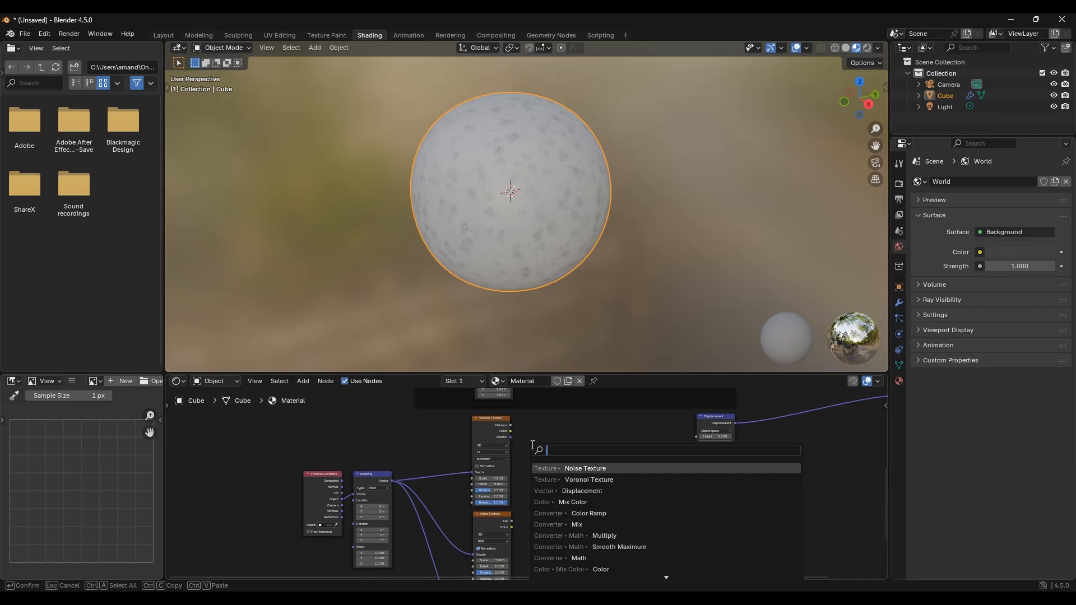
type("smooth")
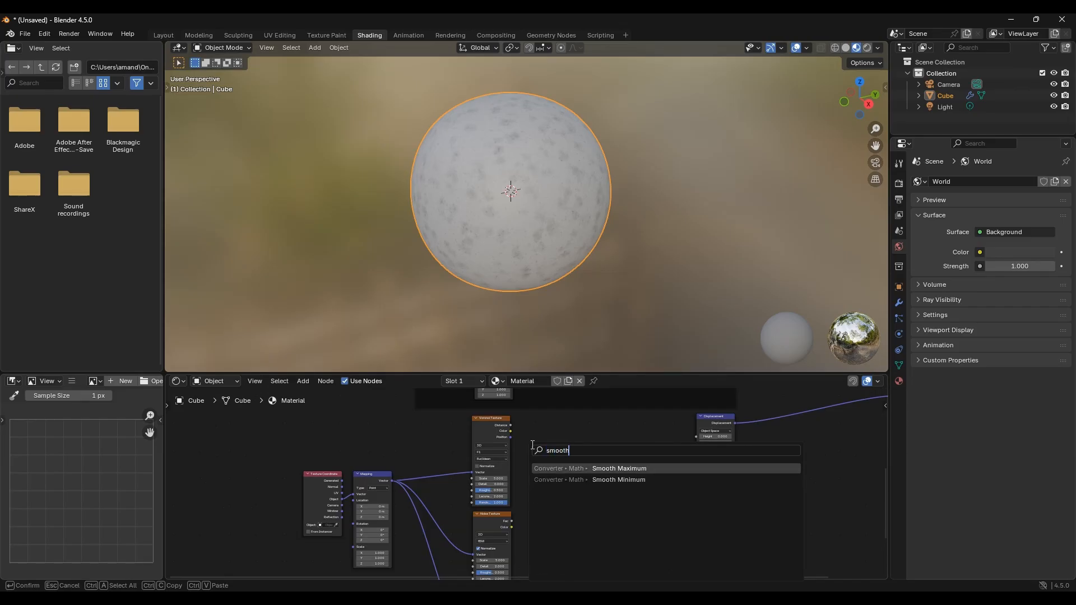
left_click(595, 468)
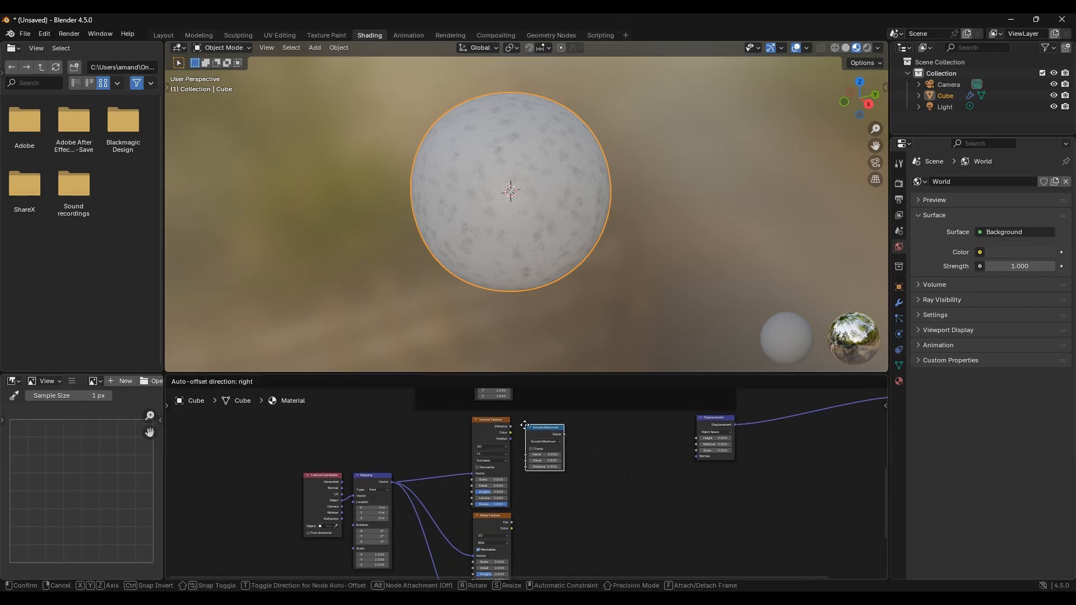
left_click(523, 423)
scroll(576, 475, "up", 3)
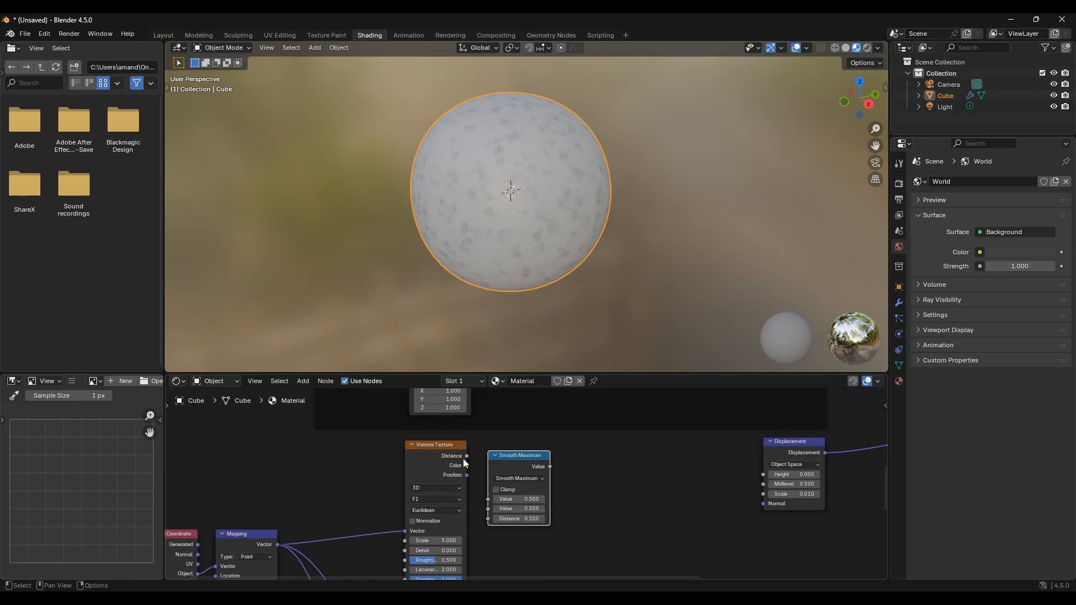
left_click_drag(467, 455, 483, 498)
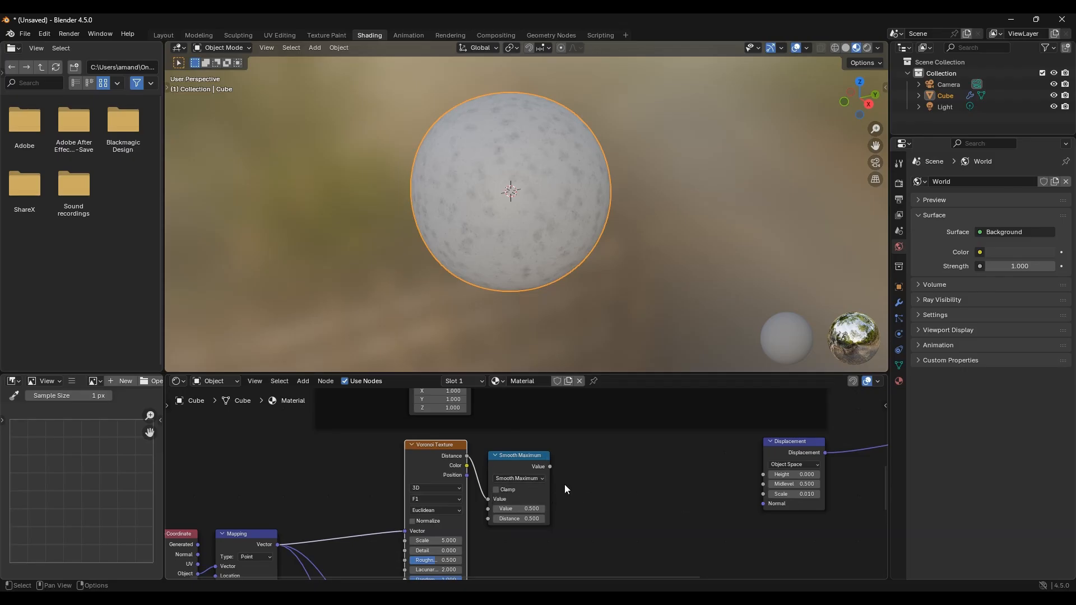
Step: Add a Multiply math node beside the new texture nodes
scroll(564, 485, "down", 5, "shift")
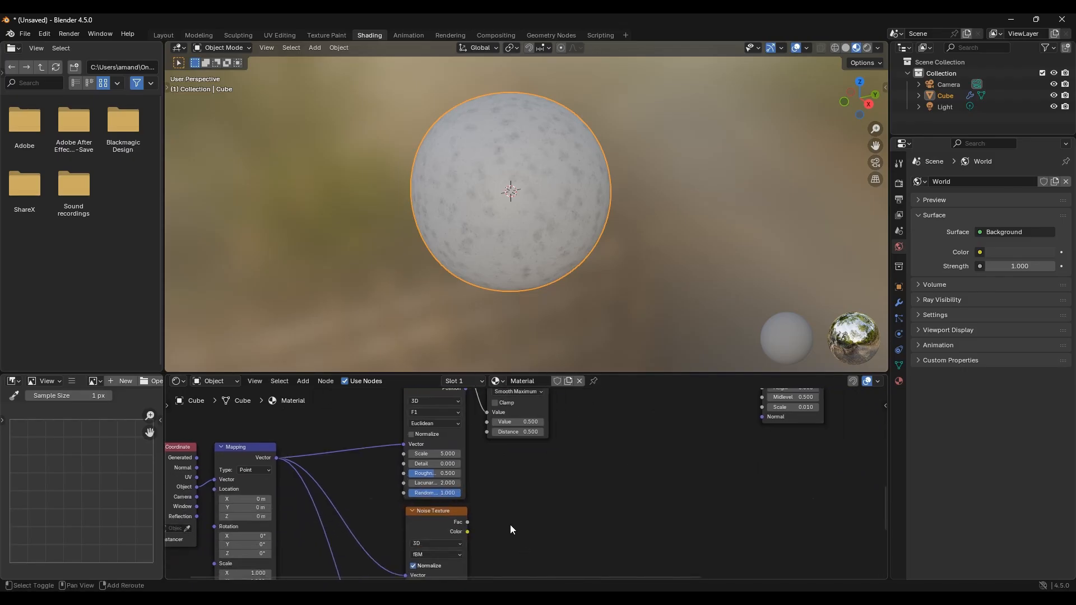
key("shift+a")
mouse_move(510, 469)
type("mu")
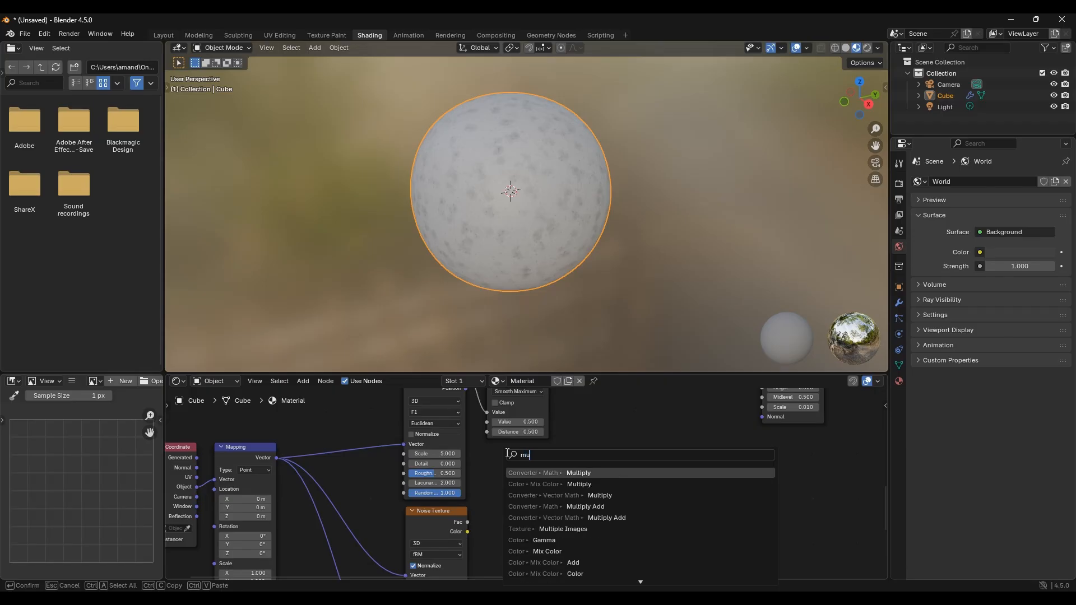
type("l")
key("Return")
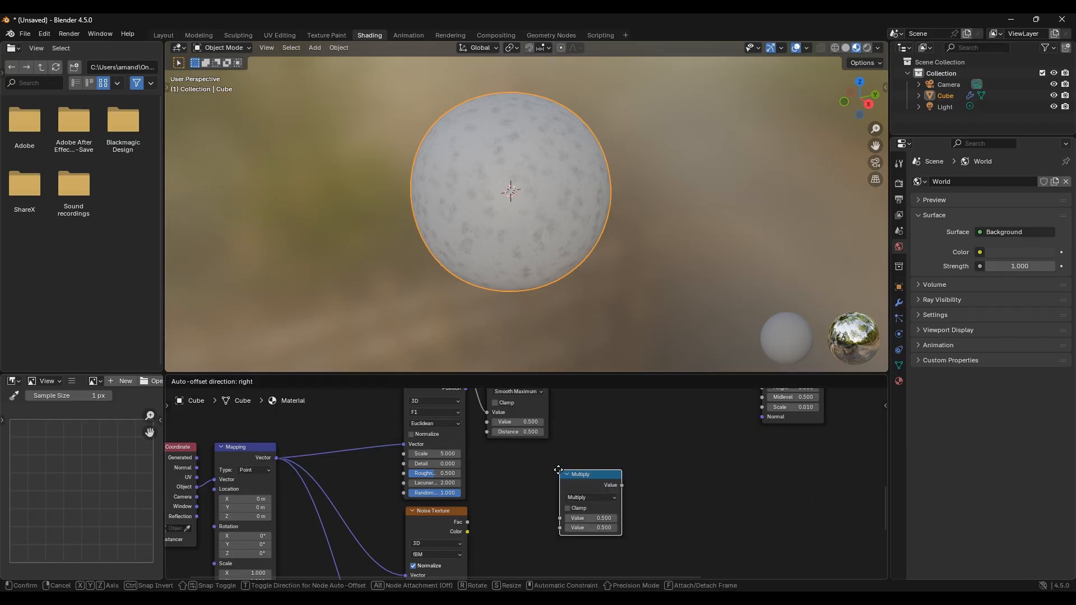
left_click(537, 473)
middle_click_drag(469, 513, 365, 476)
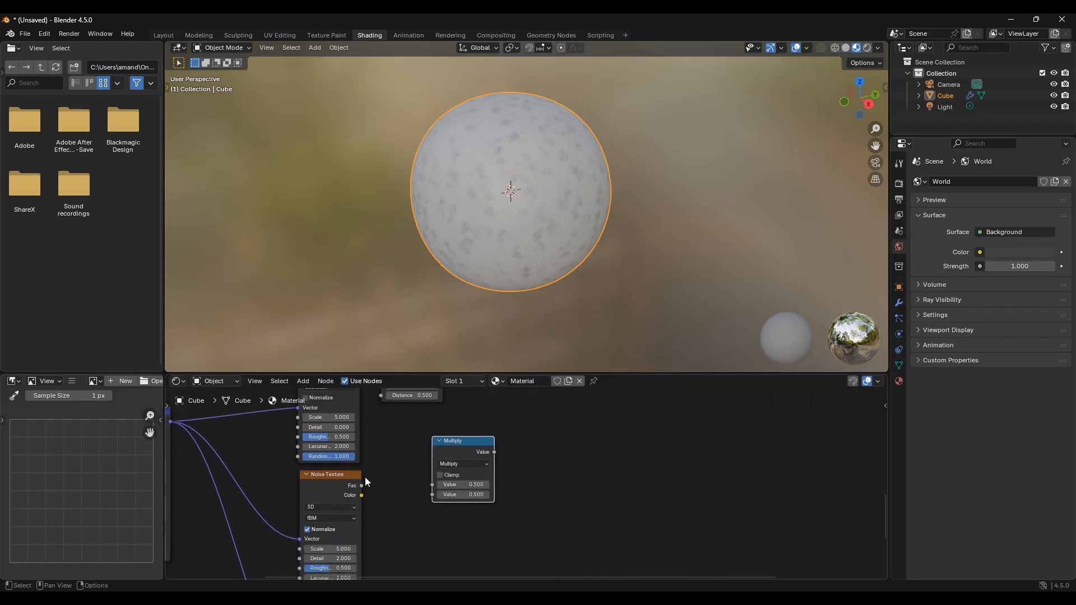
Step: Connect the first Noise Texture's Fac output to both Value inputs of the Multiply node
left_click_drag(361, 485, 429, 494)
scroll(510, 522, "down", 1)
middle_click_drag(510, 522, 496, 469)
middle_click_drag(527, 422, 456, 509)
middle_click_drag(483, 435, 486, 475)
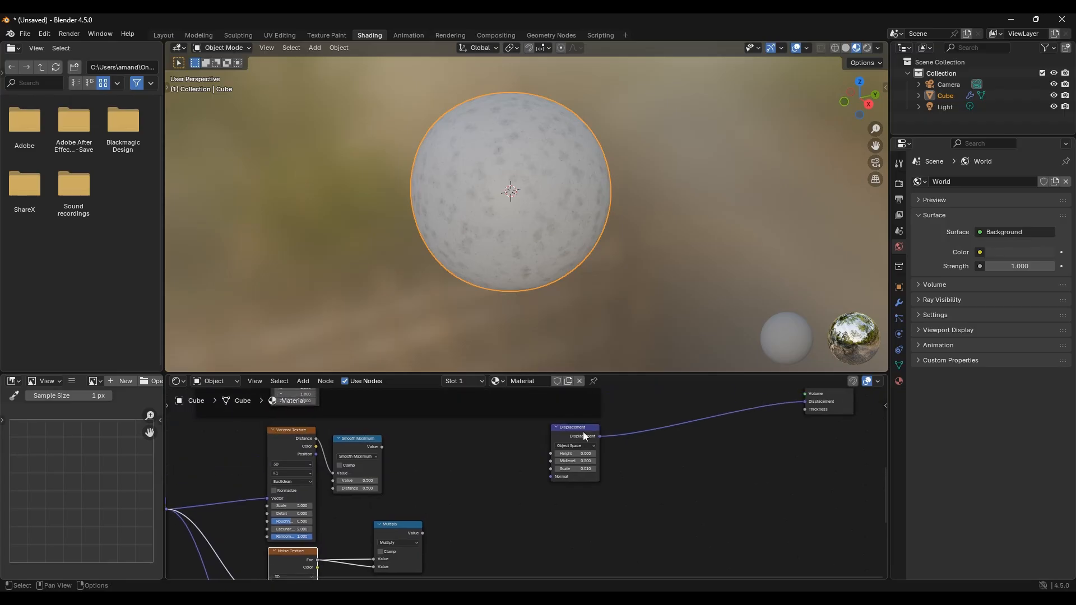
Step: Rearrange the Displacement and Multiply nodes closer to the texture nodes
left_click_drag(583, 432, 619, 433)
middle_click_drag(510, 481, 557, 446)
left_click(441, 488)
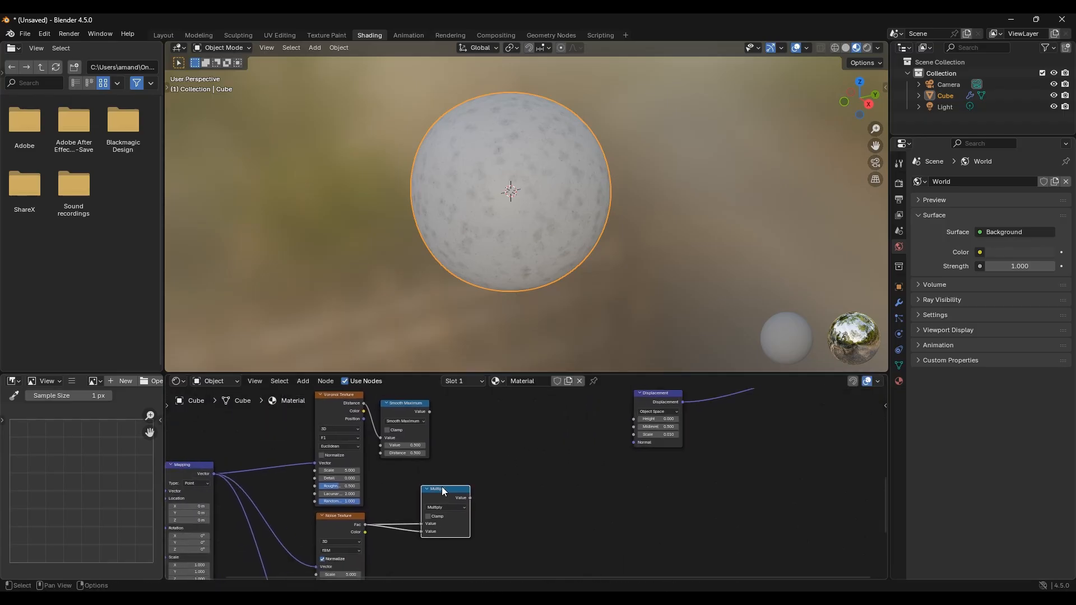
left_click_drag(442, 489, 406, 494)
Step: Add a Mix node set to Float, found by searching for mix, beside the Multiply node
key("shift+a")
left_click(480, 449)
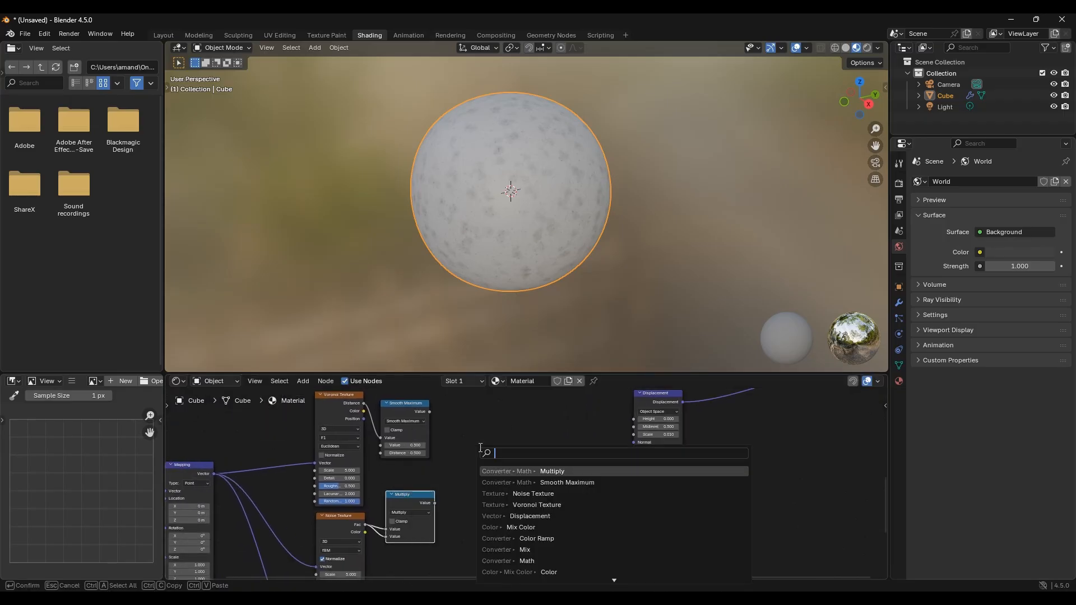
type("mix")
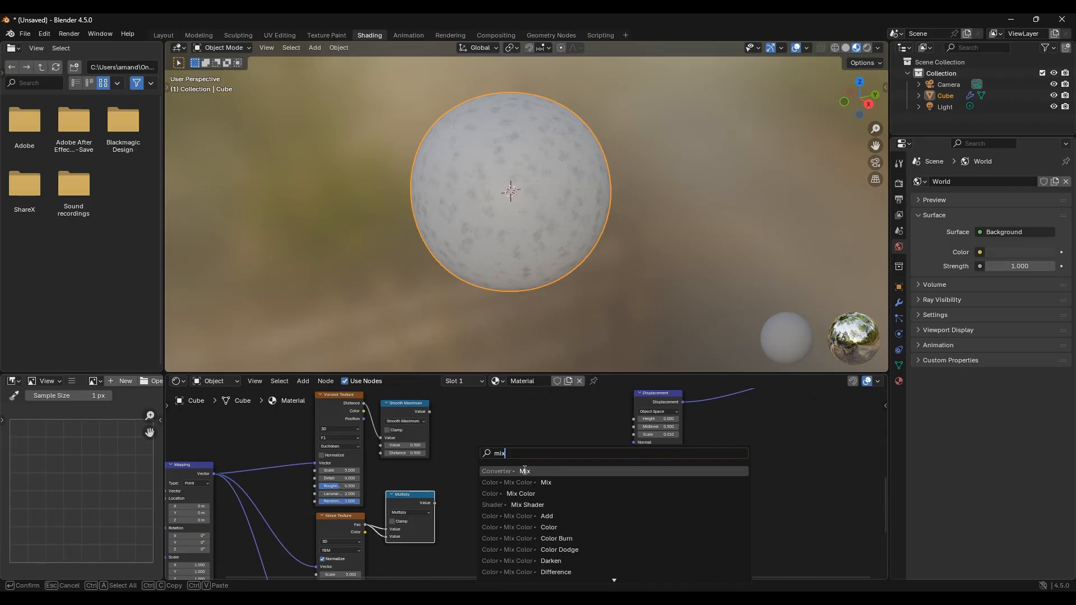
left_click(524, 471)
left_click(479, 433)
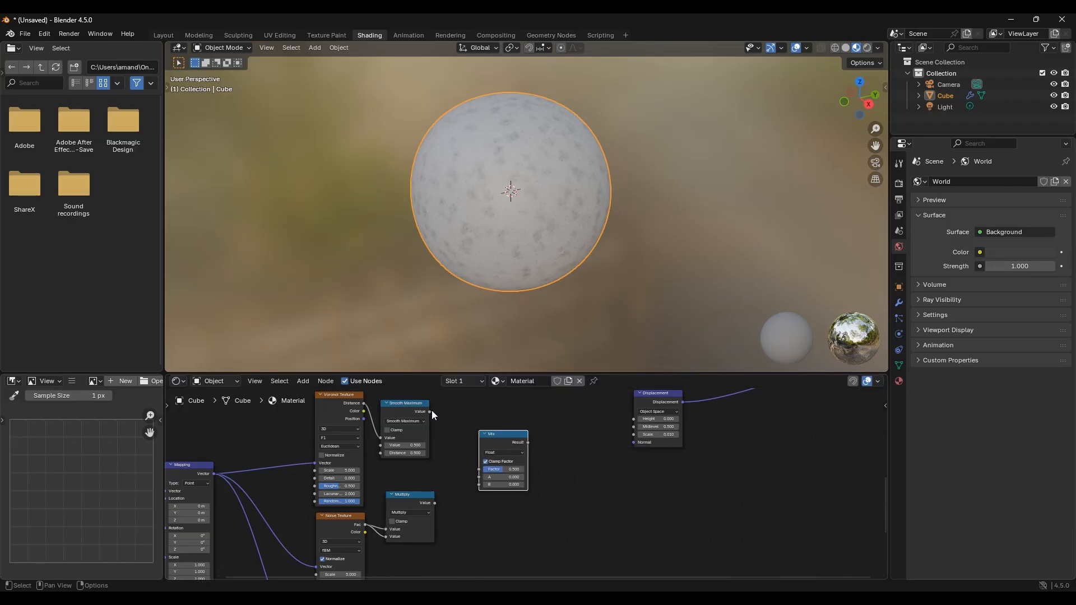
Step: Wire Smooth Maximum into Mix A, Multiply into Mix B, and the Mix Result into the Displacement Height
left_click_drag(429, 411, 475, 486)
left_click(435, 504)
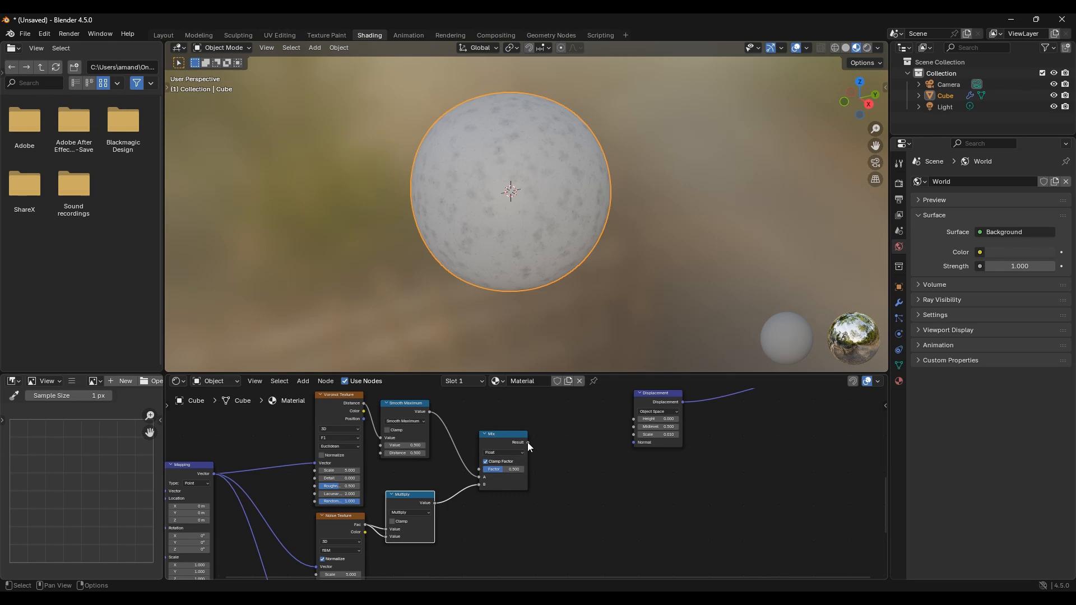
left_click_drag(528, 442, 632, 418)
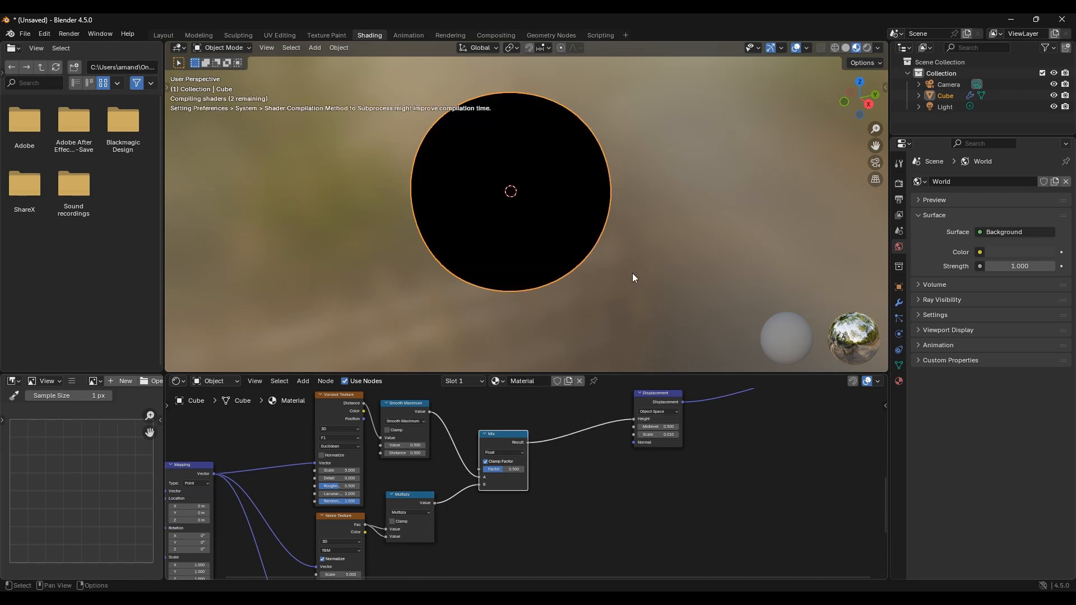
Step: Switch the viewport to Rendered shading and set the Displacement Scale to 0.810
key("z")
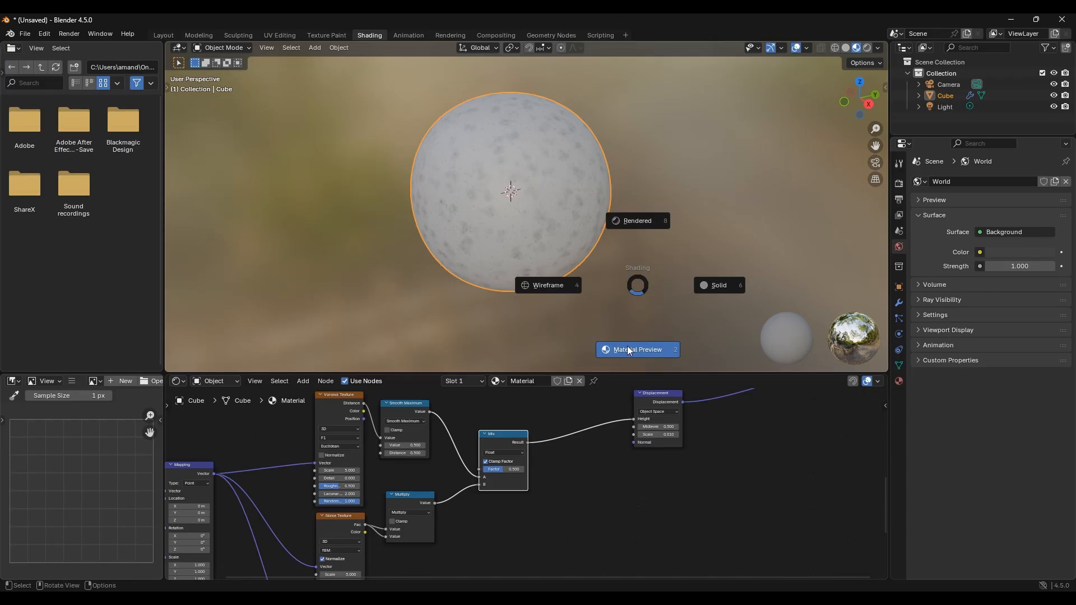
left_click(641, 224)
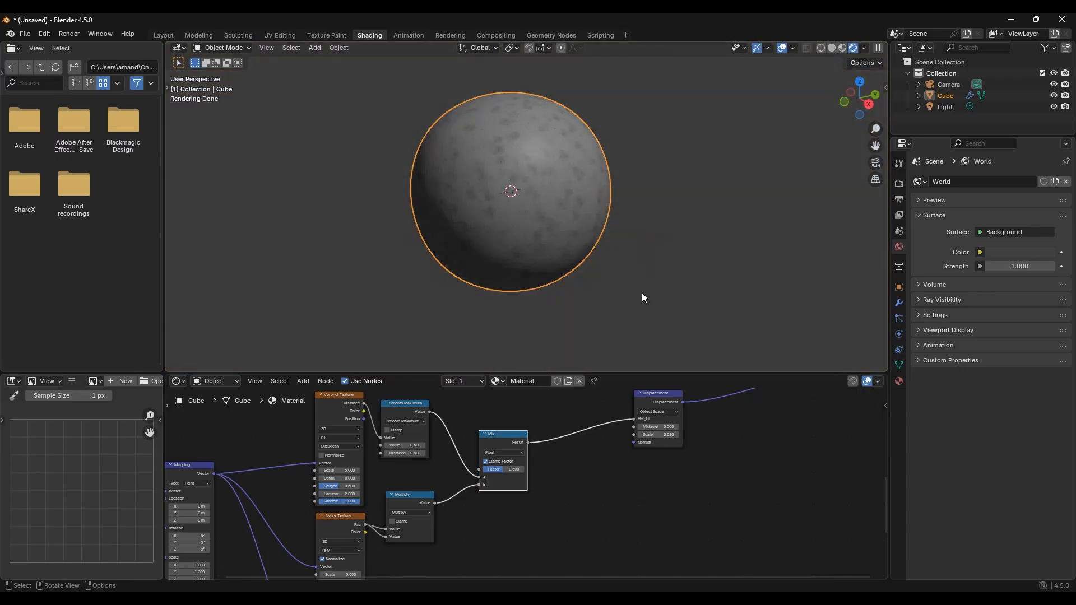
mouse_move(659, 434)
left_mouse_down()
mouse_move(703, 435)
mouse_move(659, 435)
left_mouse_up()
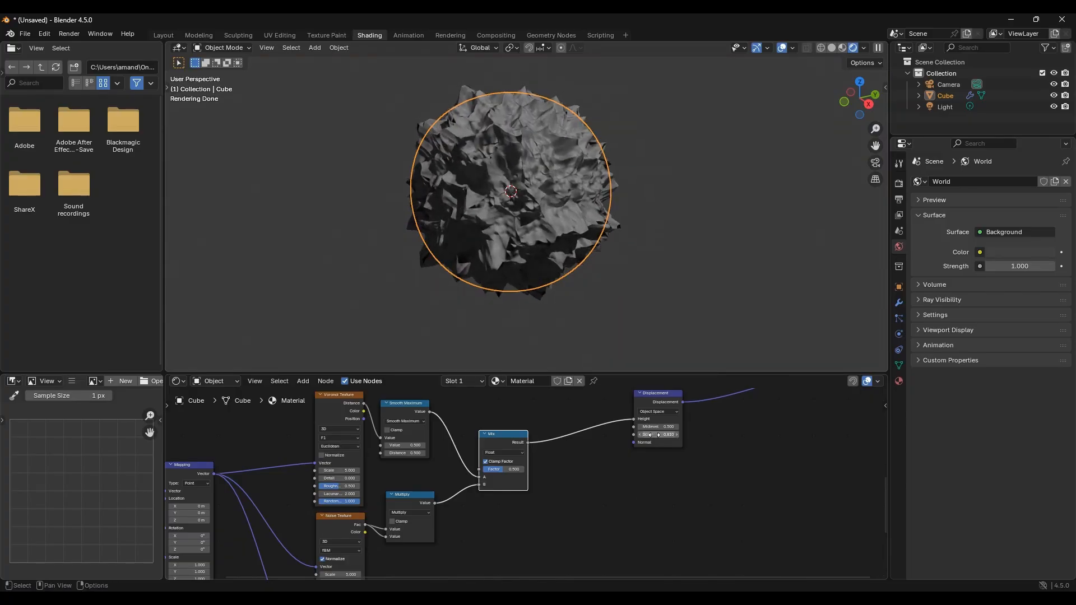
Step: Move the Displacement node further right to make room before it
scroll(657, 431, "up", 3)
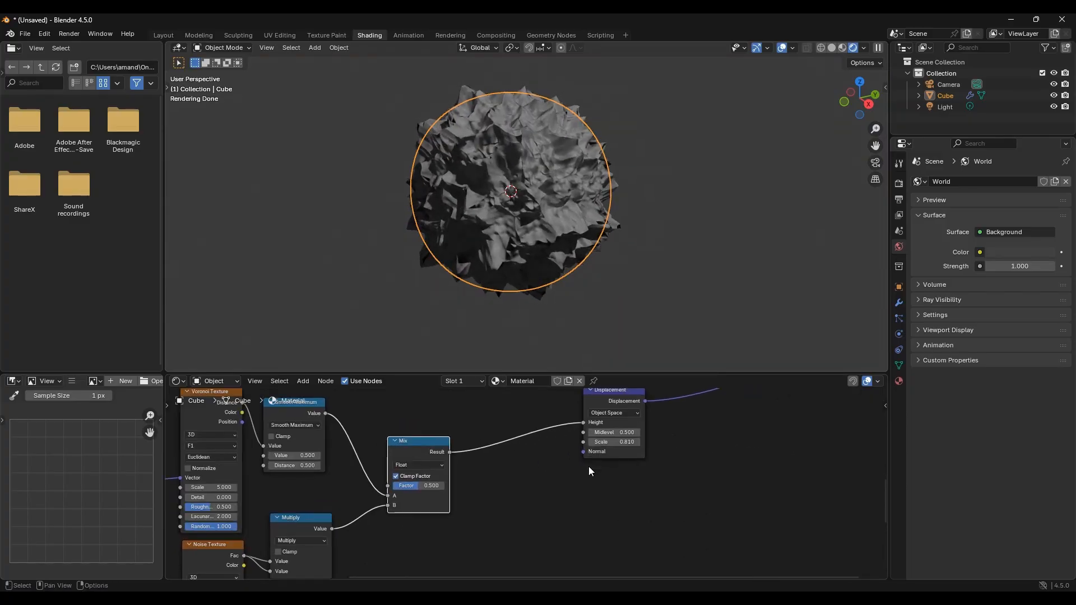
scroll(650, 432, "down", 3)
scroll(620, 474, "down", 1)
middle_click_drag(609, 466, 671, 460)
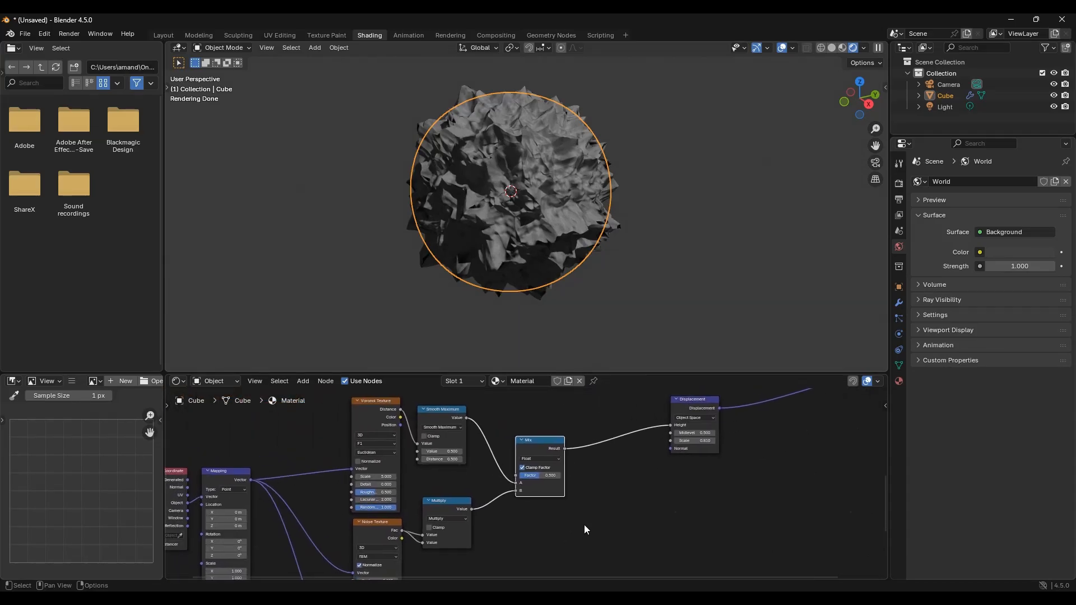
middle_click_drag(605, 494, 591, 492)
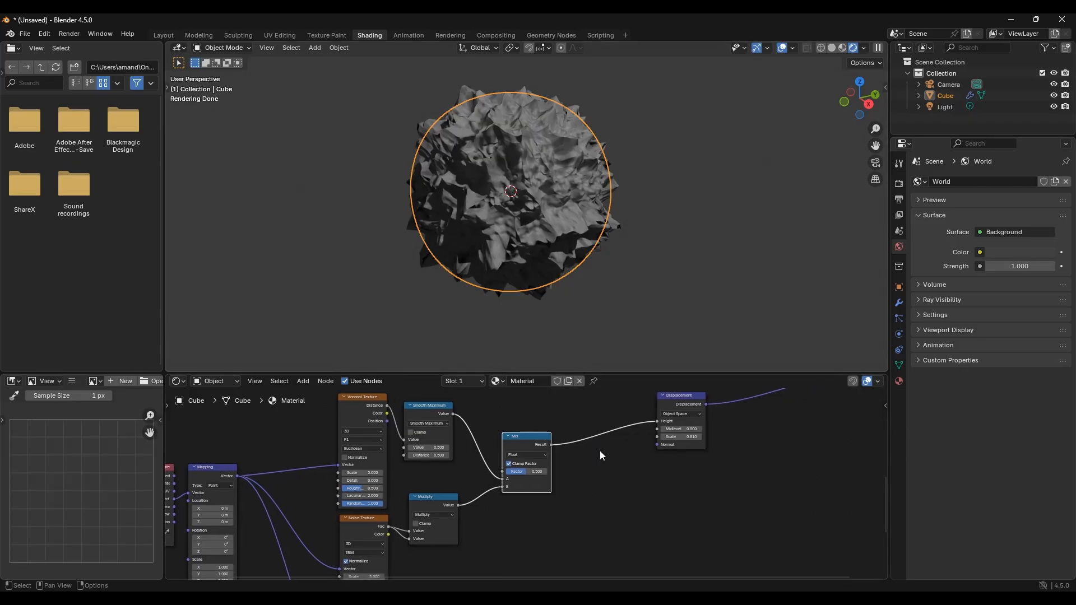
middle_click_drag(600, 451, 623, 454)
left_click_drag(703, 400, 749, 401)
Step: Duplicate the Multiply node and place the copy between the Mix and Displacement nodes
left_click(453, 507)
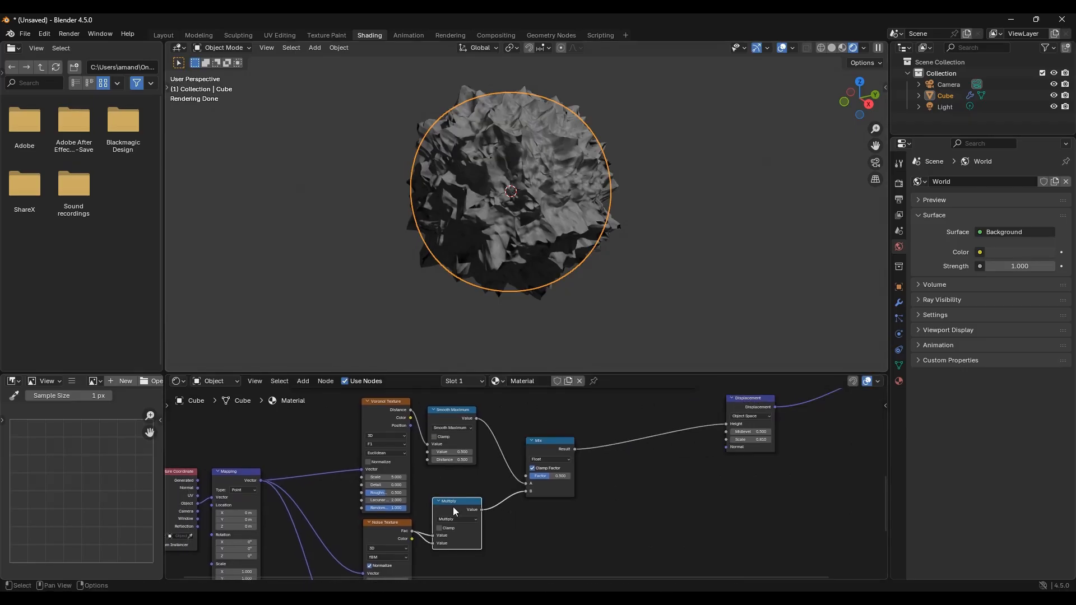
scroll(454, 506, "up", 2)
middle_click_drag(466, 502, 451, 470)
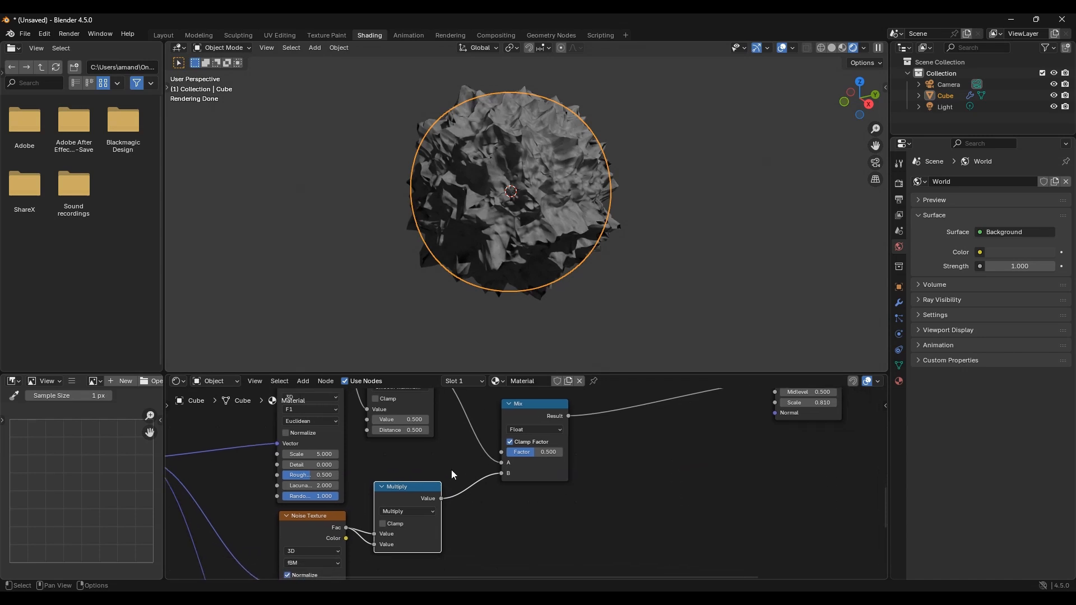
key("shift+d")
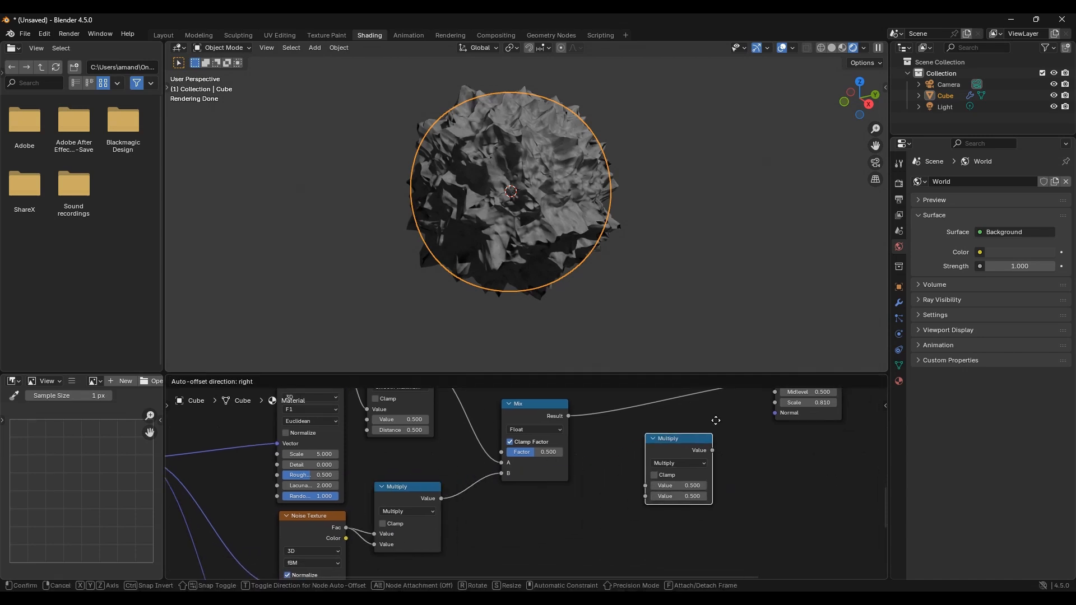
left_click(709, 413)
Step: Connect the lower Noise Texture's Fac output to the duplicated Multiply node's second Value input
scroll(586, 495, "down", 3)
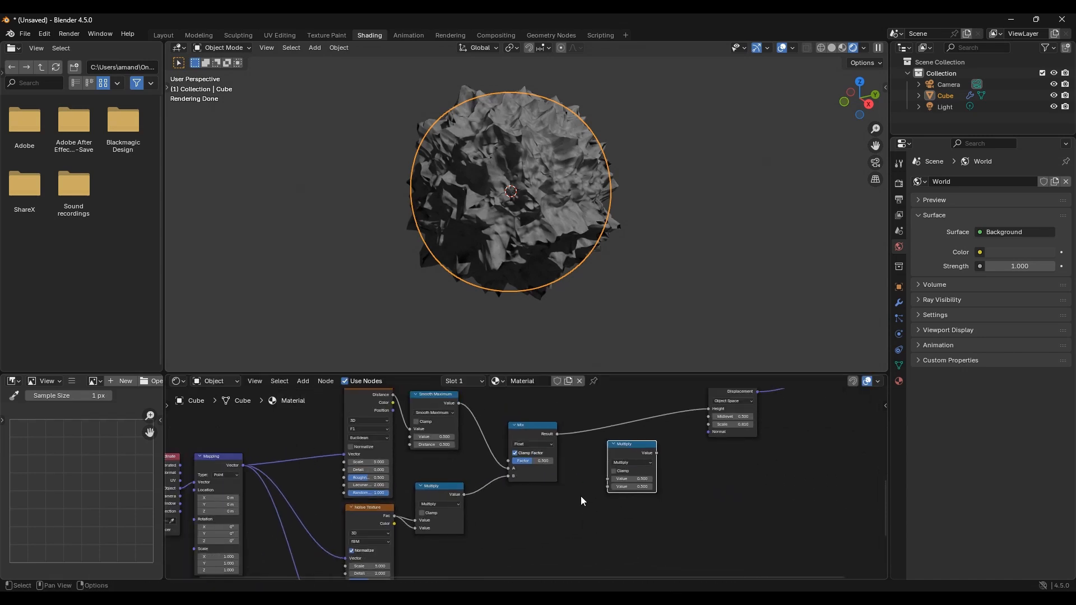
middle_click_drag(549, 497, 546, 440)
middle_click_drag(448, 490, 421, 494)
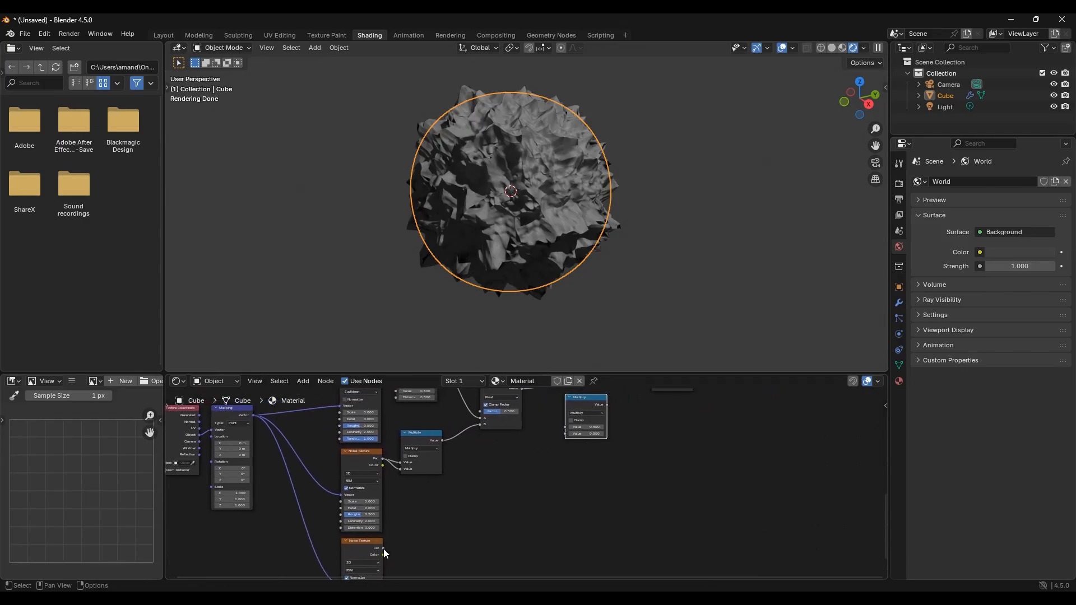
left_click_drag(384, 549, 558, 435)
middle_click_drag(558, 435, 457, 500)
Step: Feed the Mix Result into the new Multiply node and its output into the Displacement Height
scroll(497, 471, "up", 3)
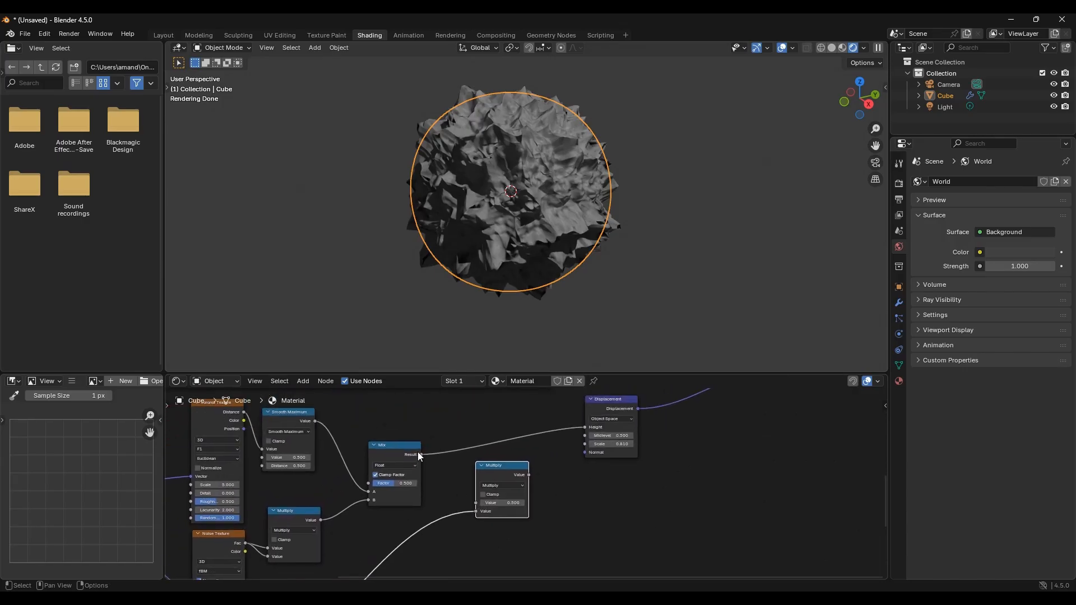
left_click_drag(421, 453, 476, 502)
left_click_drag(529, 475, 575, 428)
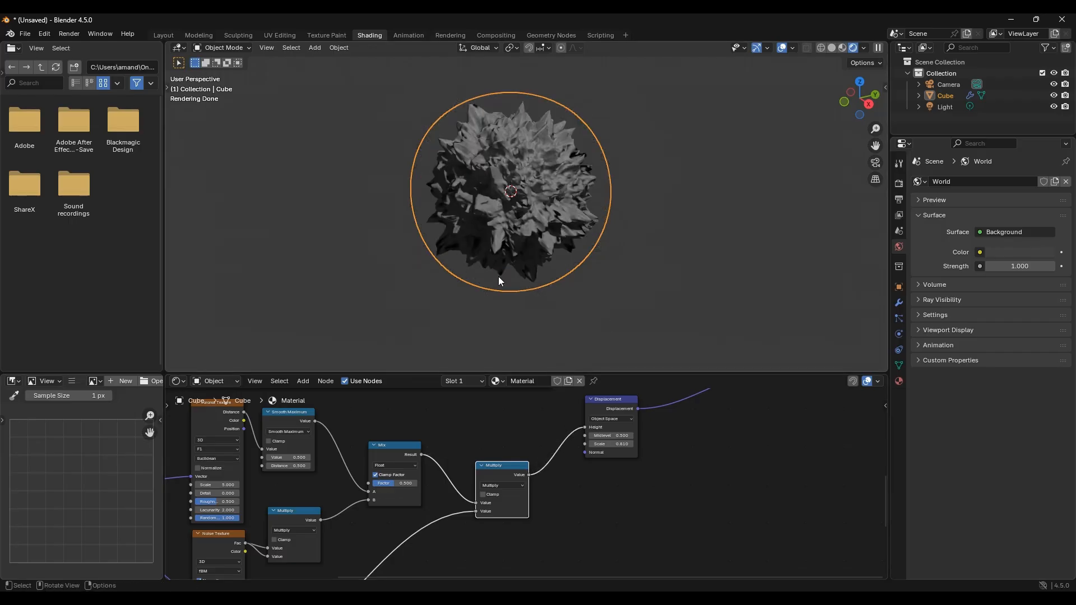
Step: Nudge the new Multiply node into position and zoom in on the Voronoi Texture node
left_click_drag(508, 465, 520, 460)
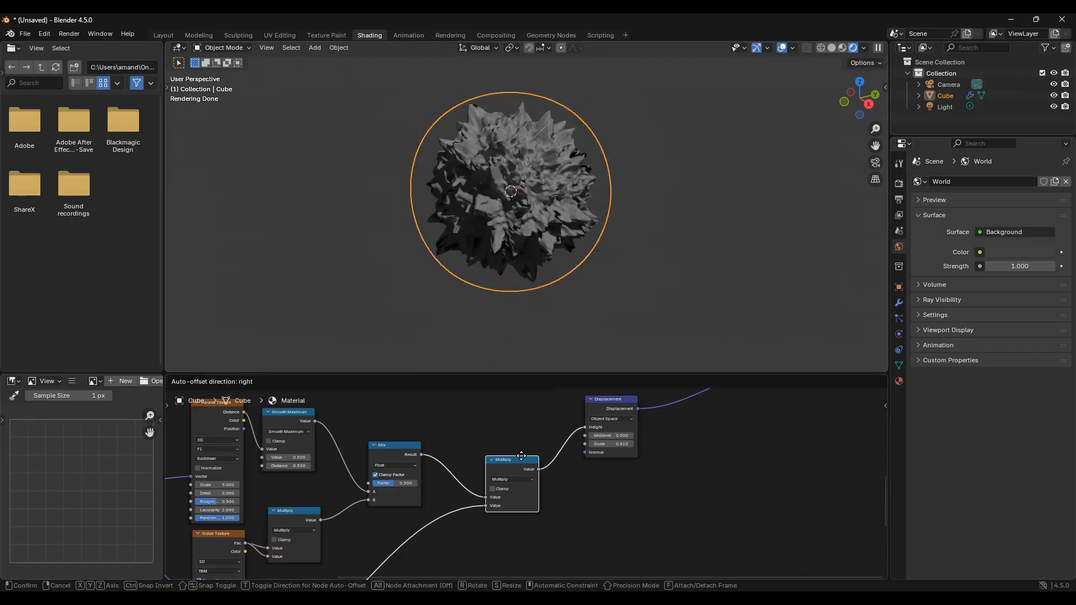
middle_click_drag(438, 476, 566, 388)
scroll(469, 443, "down", 4)
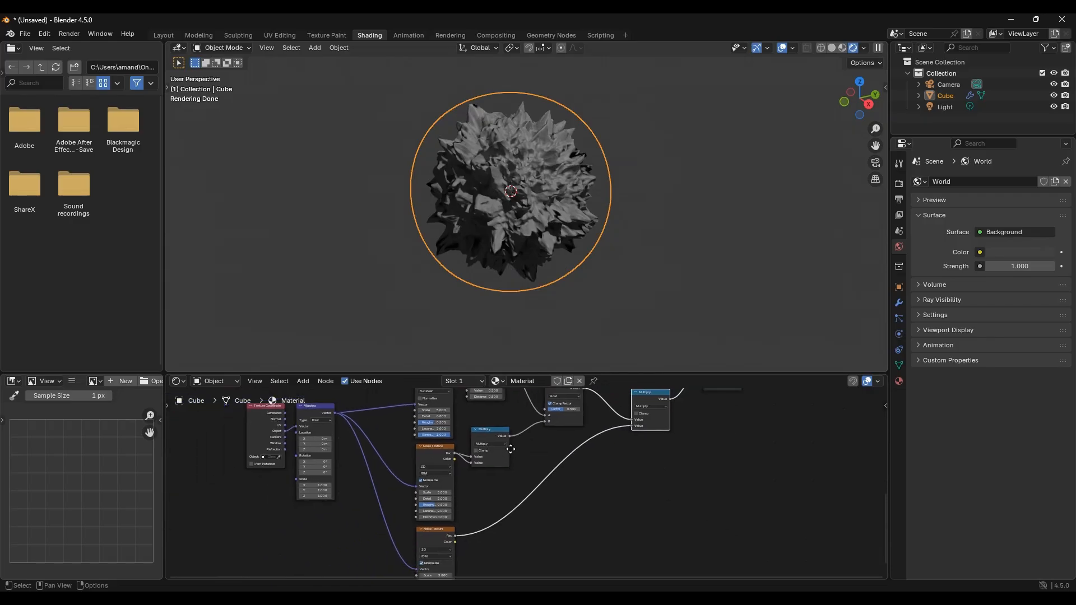
middle_click_drag(506, 466, 500, 454)
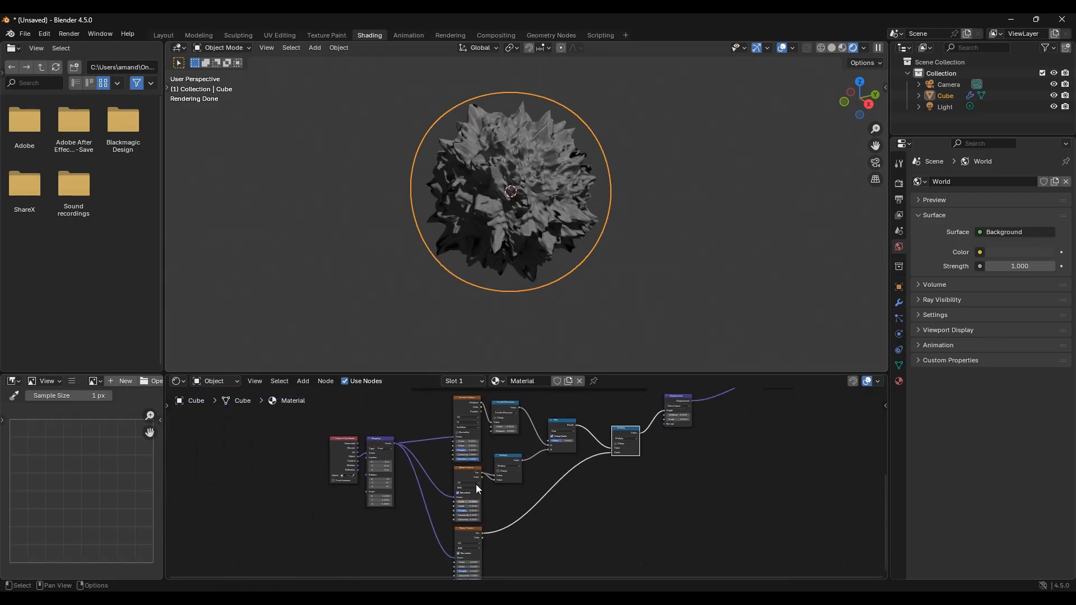
scroll(480, 538, "up", 2)
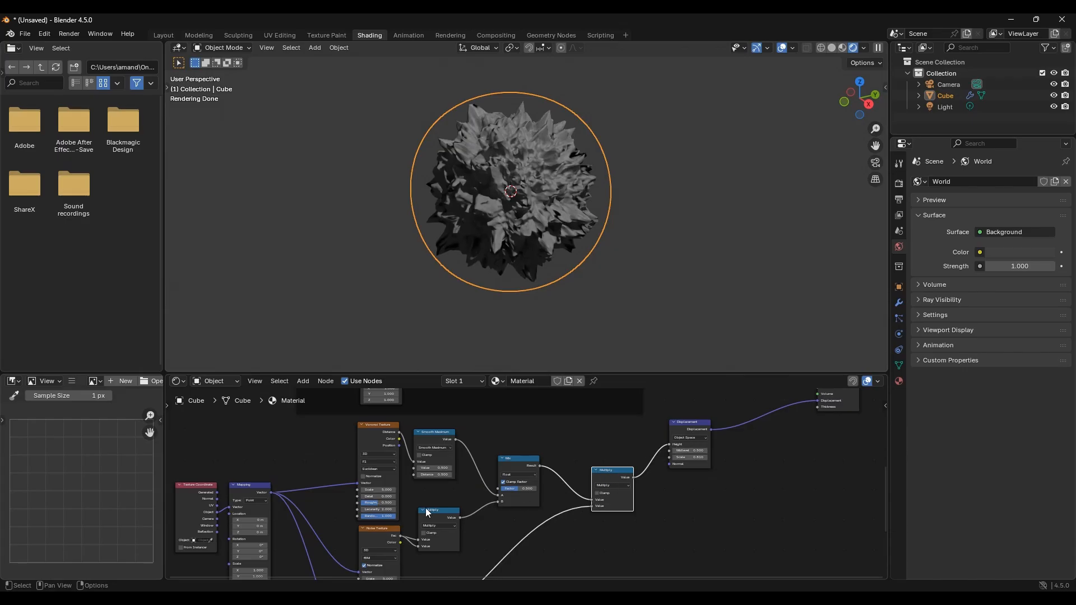
middle_click_drag(426, 507, 613, 493)
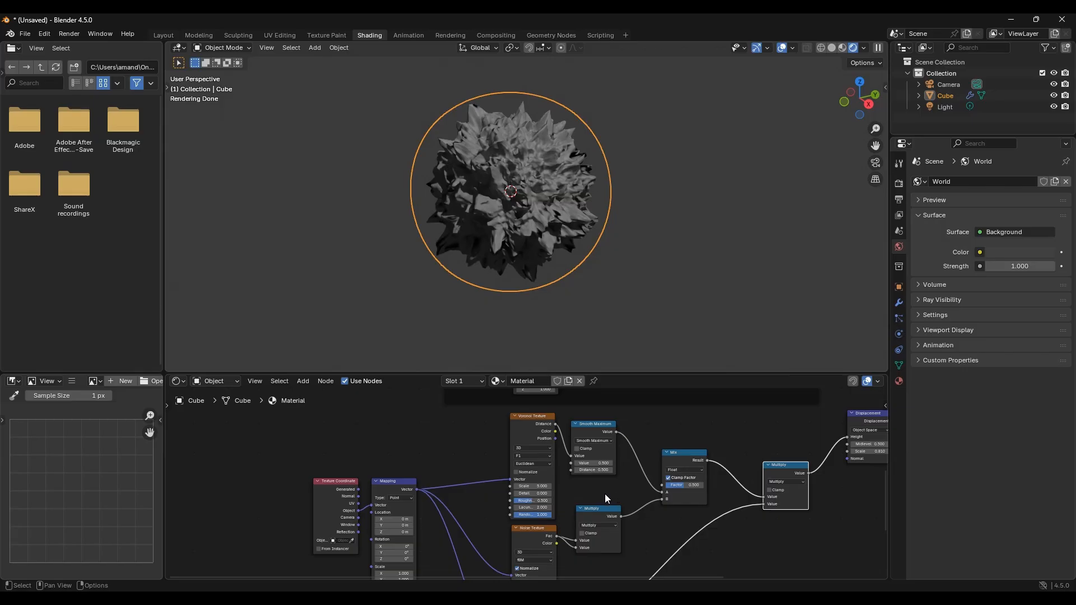
scroll(602, 501, "up", 2)
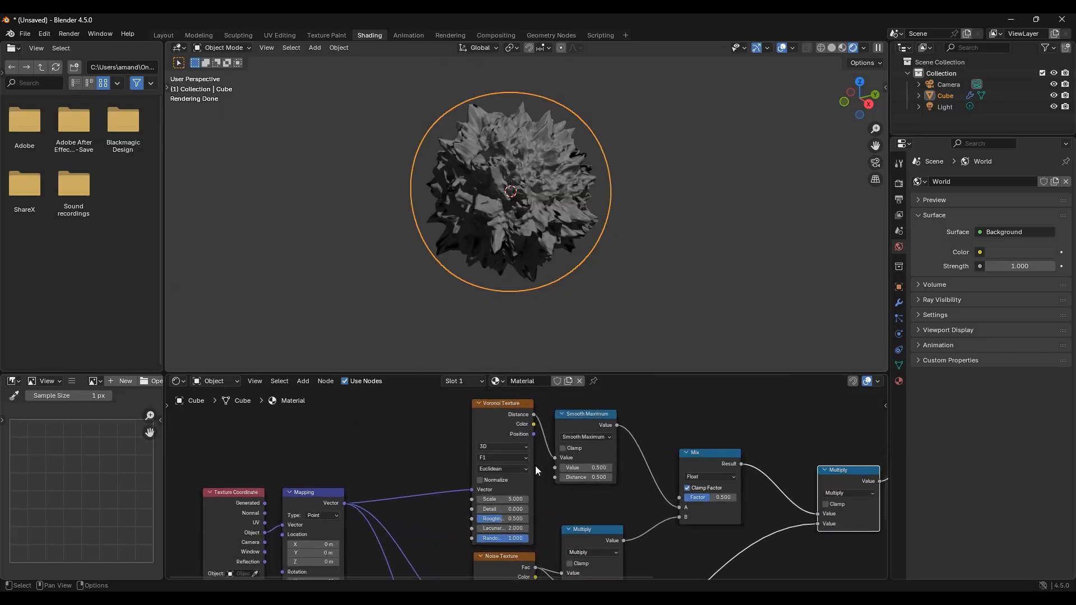
Step: Set the Voronoi Texture dimensions to 4D
left_click(488, 445)
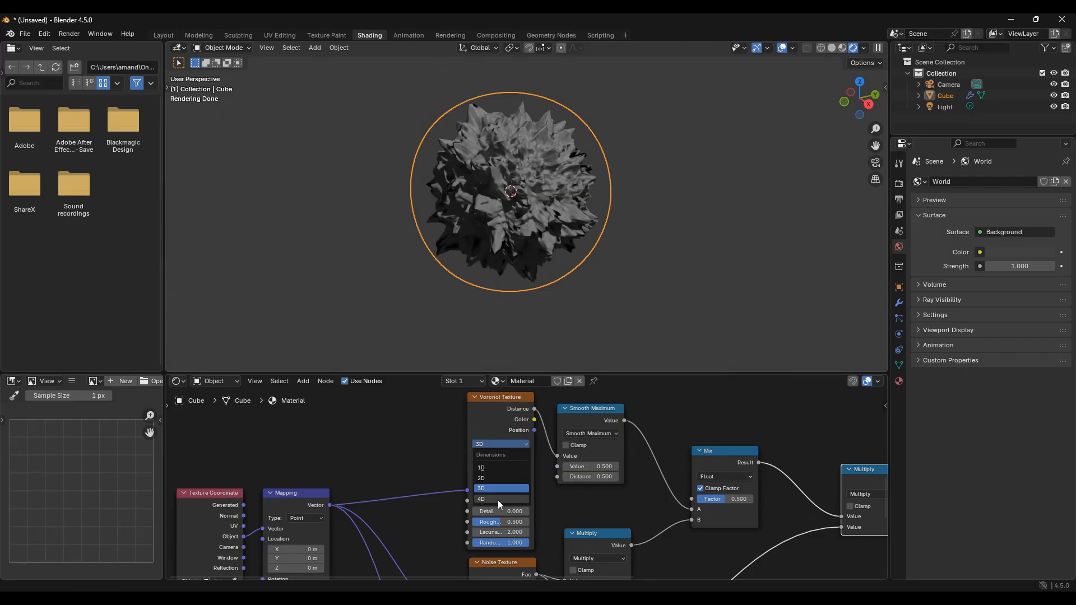
left_click(497, 500)
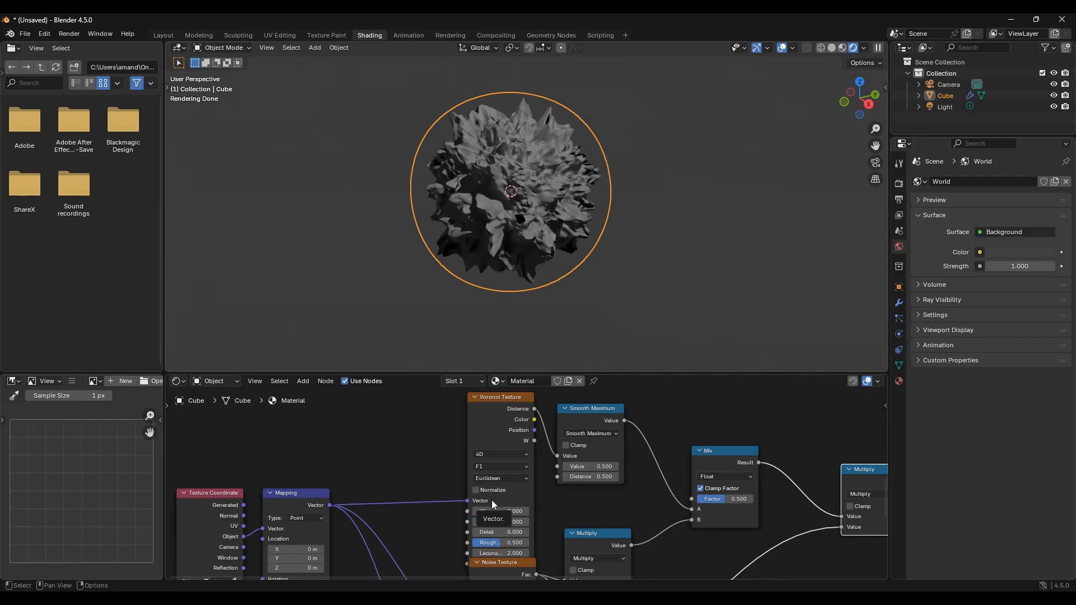
Step: Set the Voronoi Texture Scale to -0.800 and its Detail to 15
left_click(504, 521)
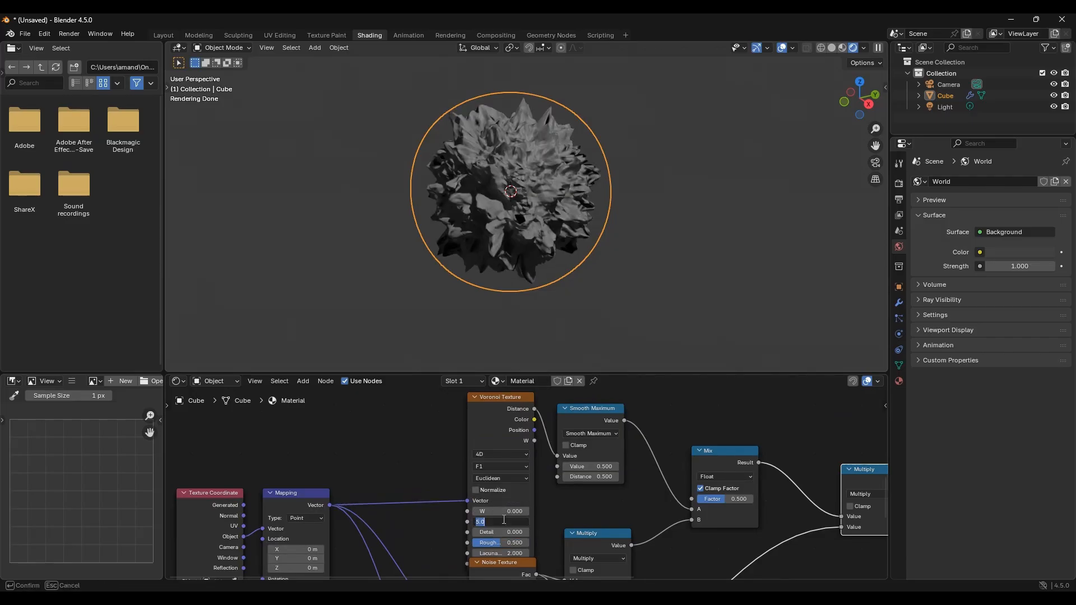
type("0.7")
key("Return")
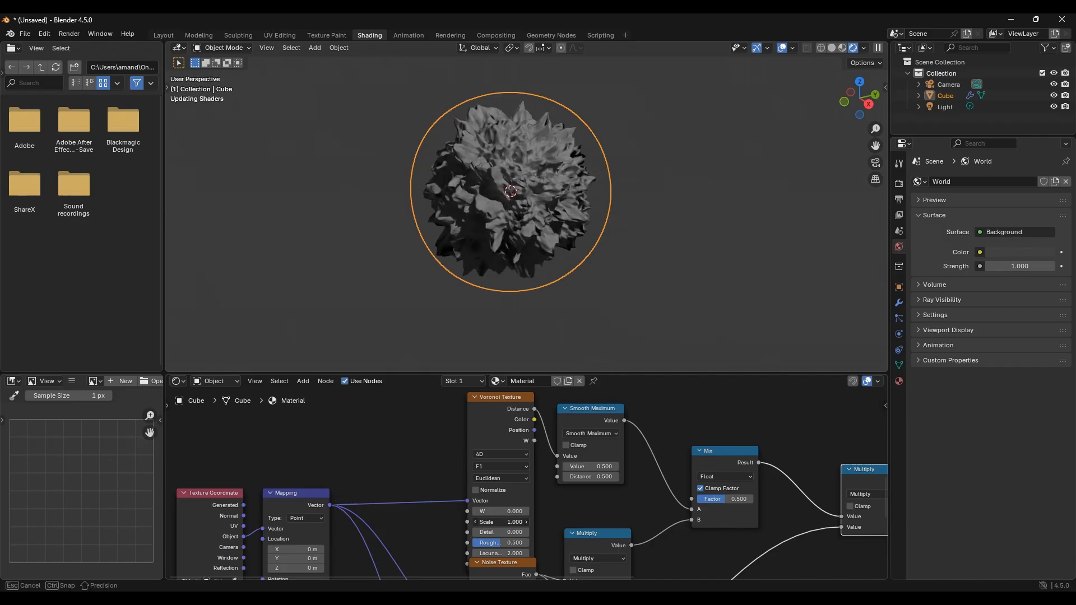
left_click_drag(501, 522, 474, 522)
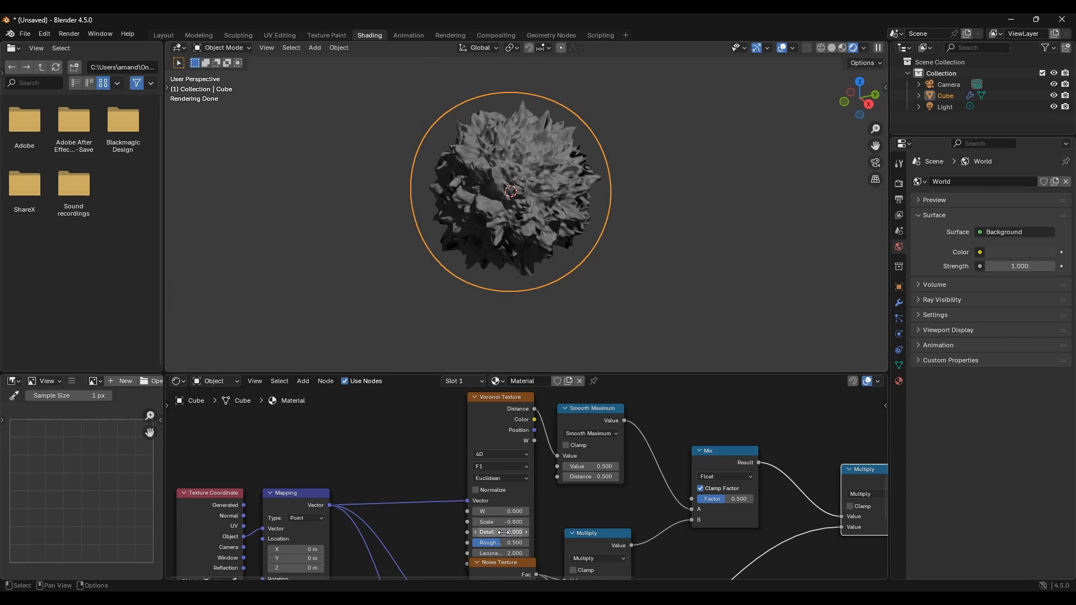
left_click_drag(490, 532, 565, 532)
Step: Move the Noise Texture nodes lower to clear space beneath the Voronoi Texture
middle_click_drag(591, 498, 578, 421)
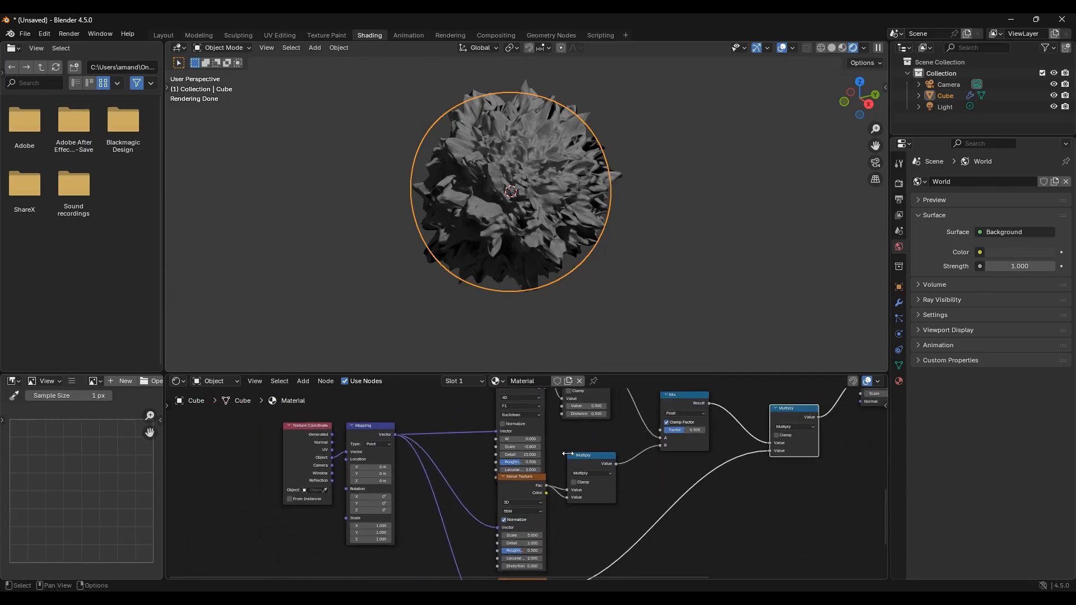
scroll(557, 499, "down", 2)
left_click_drag(571, 506, 524, 577)
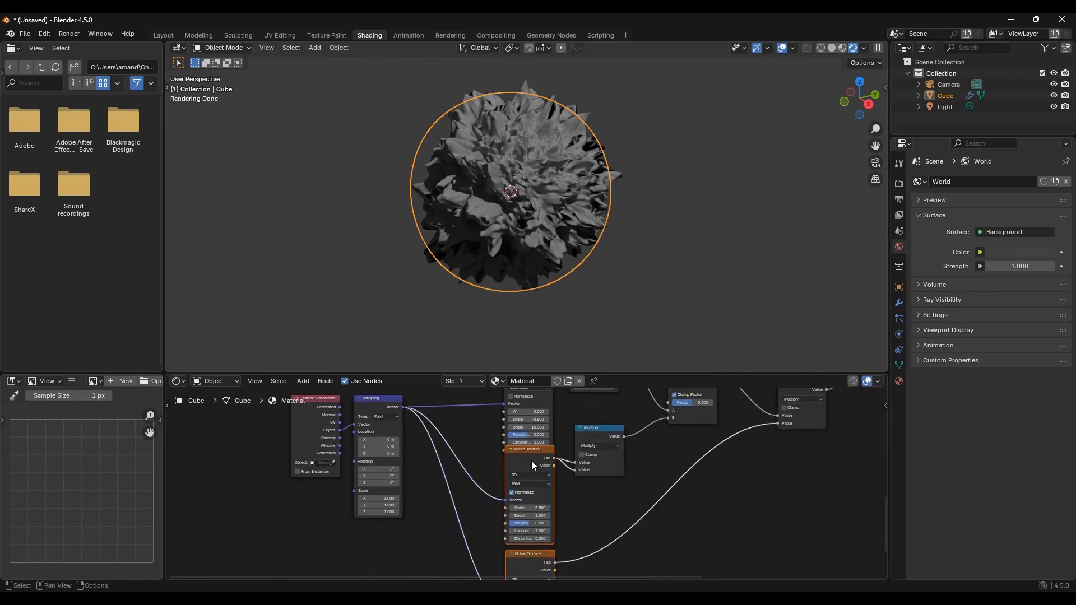
left_click_drag(532, 461, 527, 479)
middle_click_drag(571, 488, 567, 523)
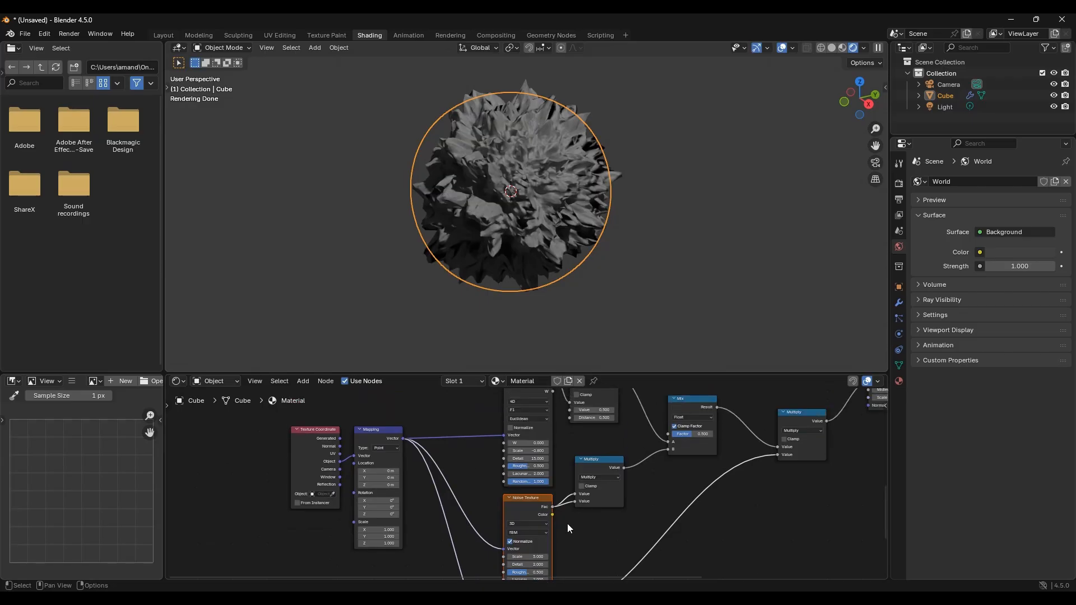
scroll(567, 523, "up", 2)
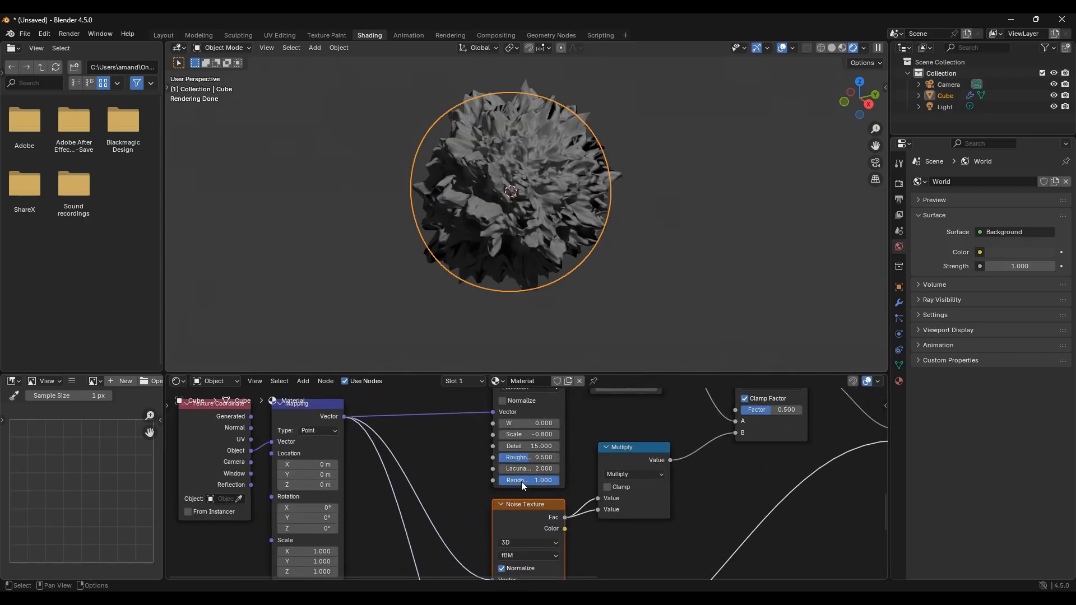
Step: Set the Voronoi Texture Roughness to 0.600
left_click_drag(519, 456, 533, 457)
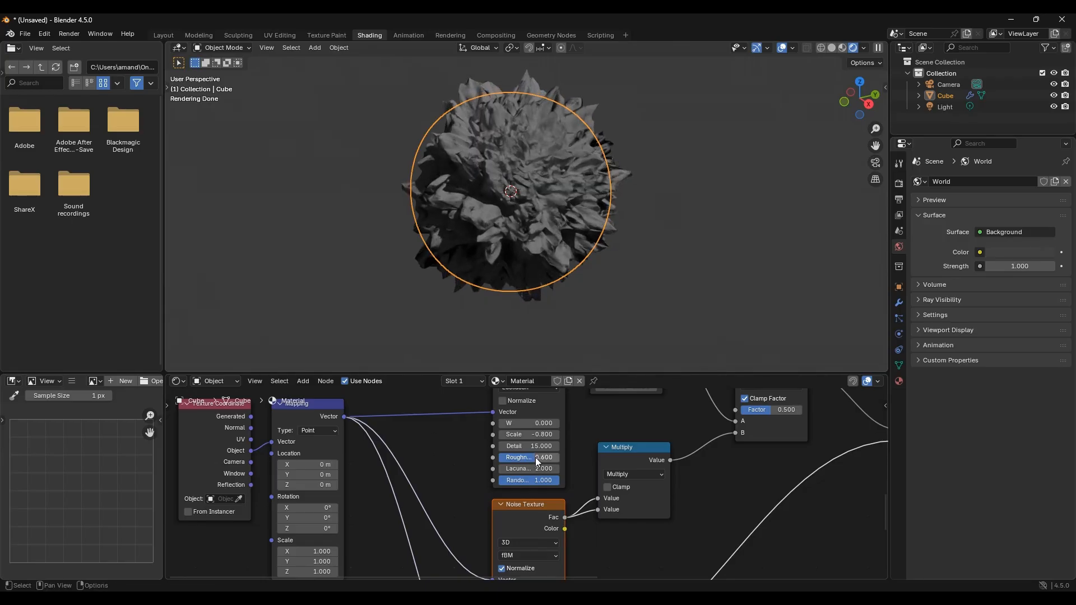
Step: Switch the first Noise Texture's dimensions to 4D
middle_click_drag(567, 531, 539, 442)
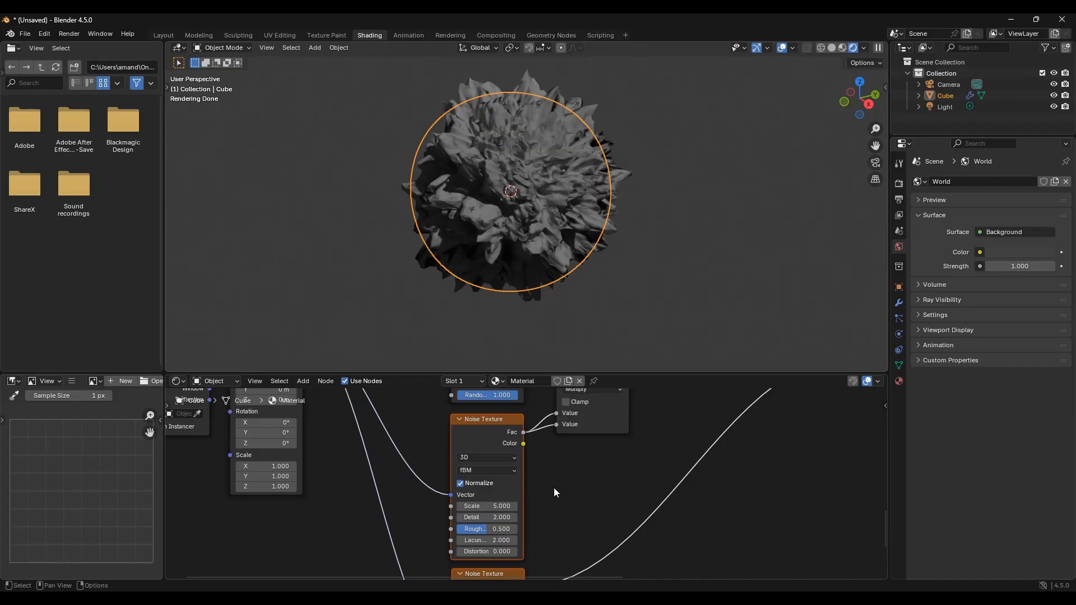
left_click(497, 458)
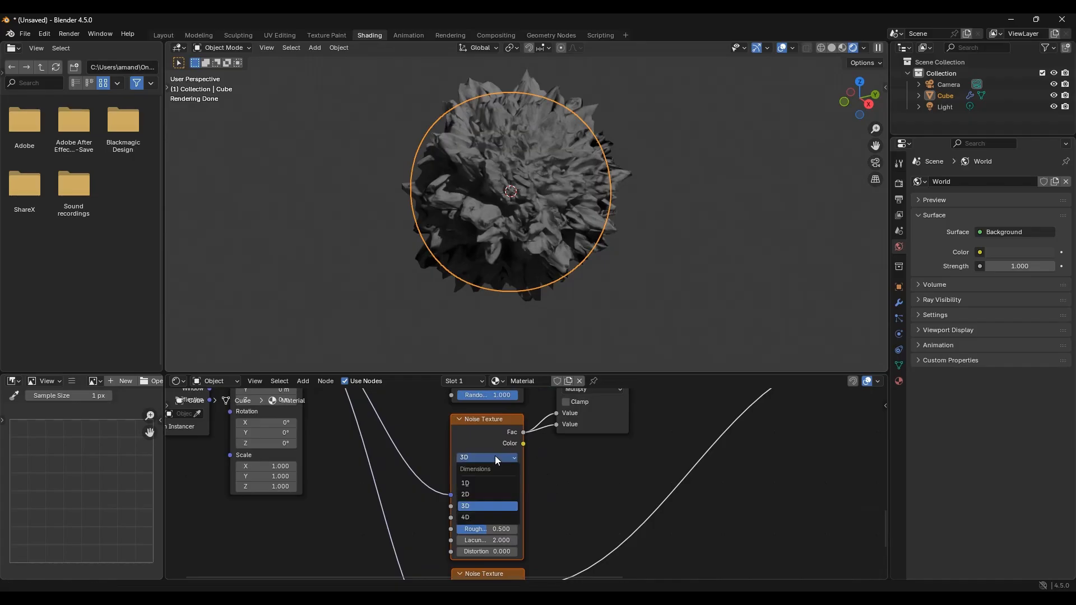
left_click(483, 517)
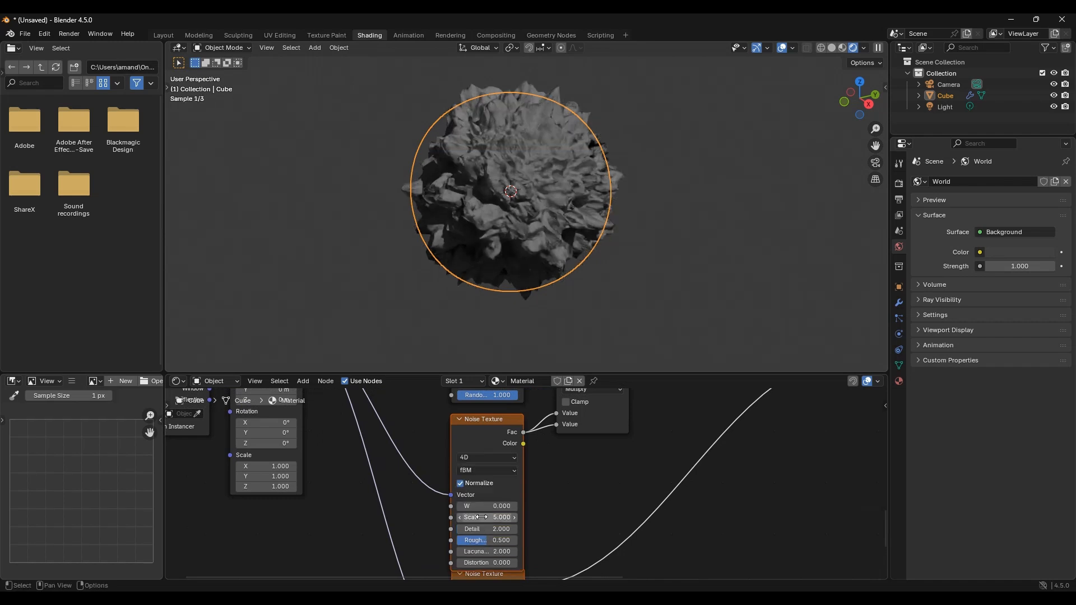
Step: Set the first Noise Texture's Scale to 2 and its Detail to 15
middle_click_drag(567, 497, 540, 435)
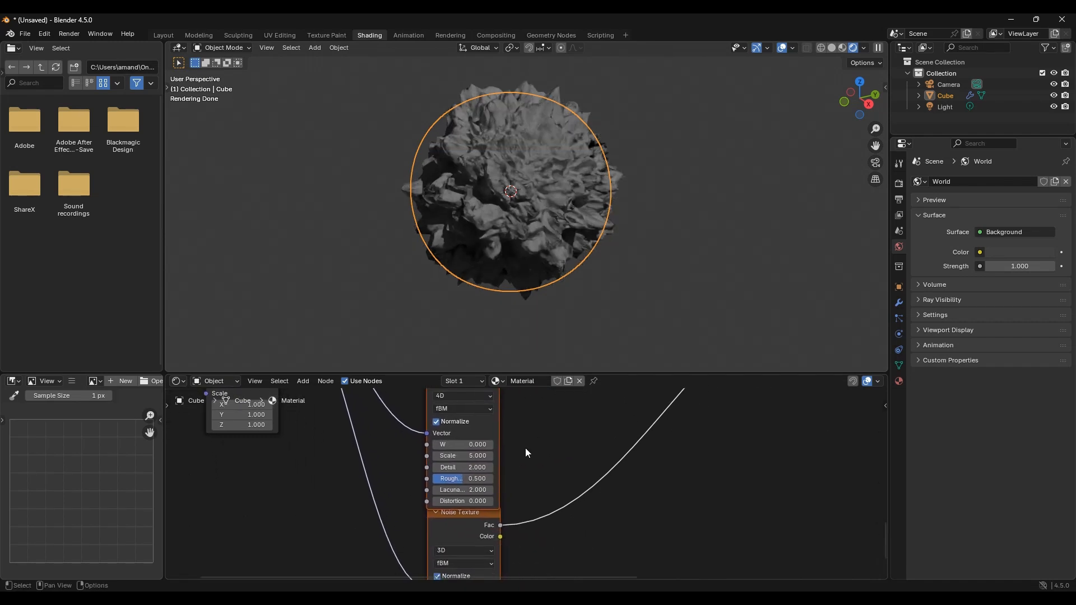
left_click_drag(467, 458, 448, 458)
left_click(468, 458)
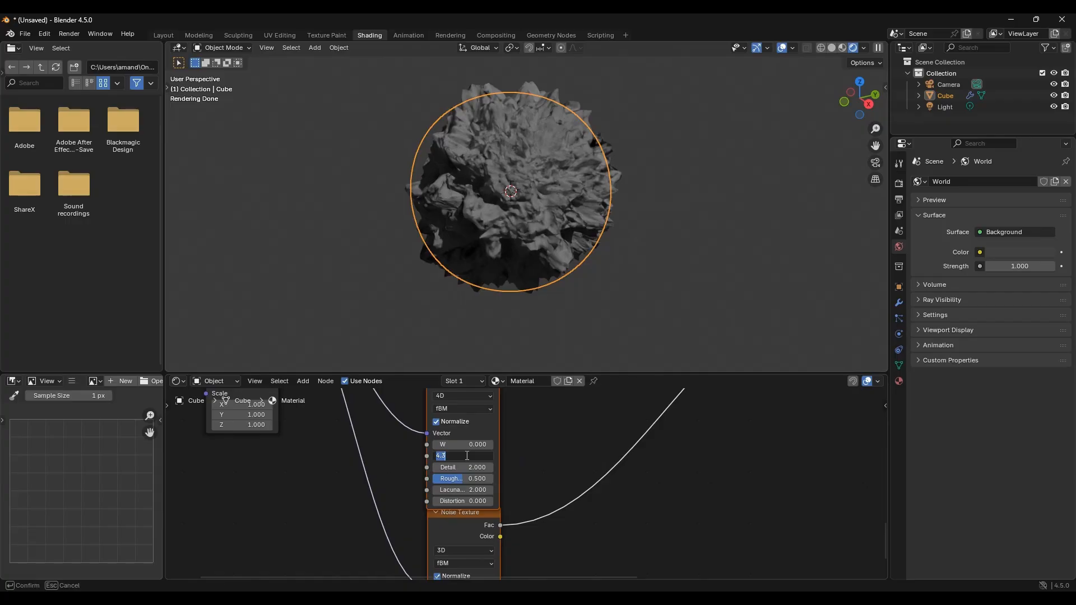
type("2")
key("Return")
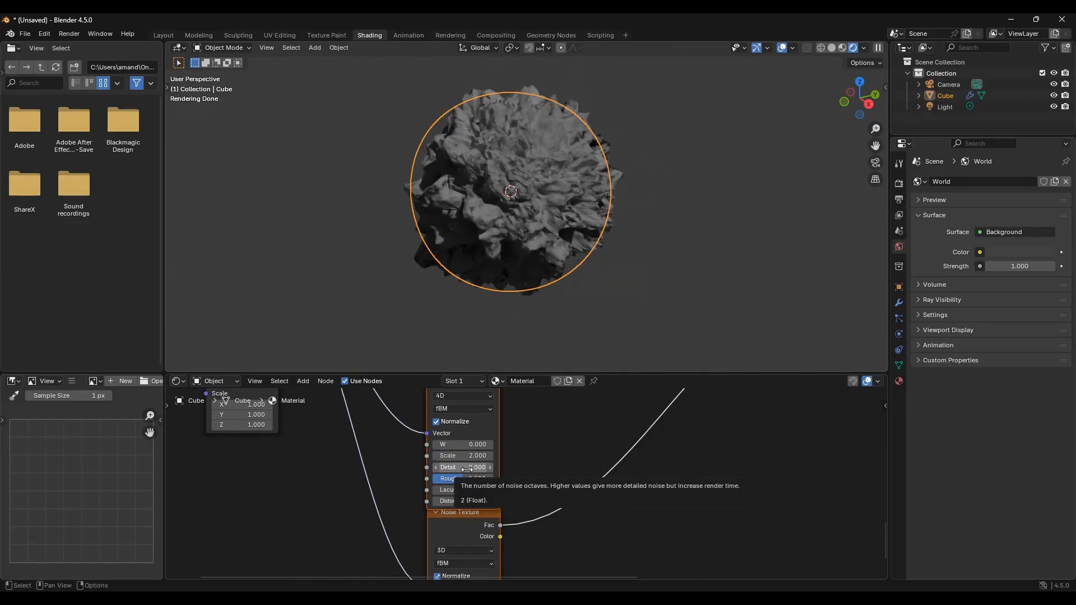
mouse_move(467, 470)
left_mouse_down()
mouse_move(507, 470)
mouse_move(462, 475)
left_mouse_up()
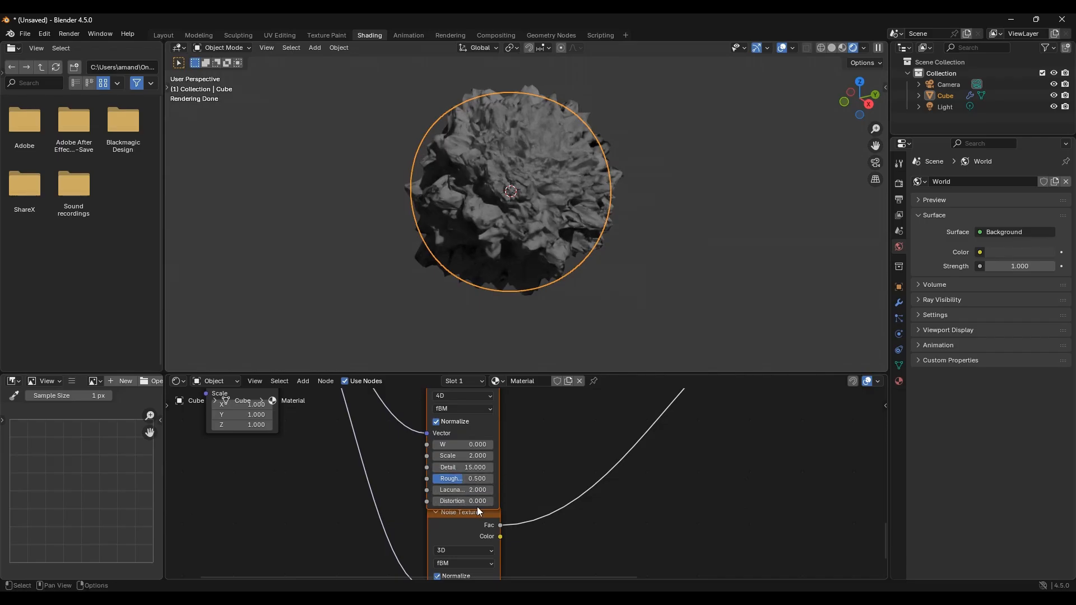
Step: Move the second Noise Texture node down slightly and switch its dimensions to 4D
middle_click_drag(520, 473, 552, 379)
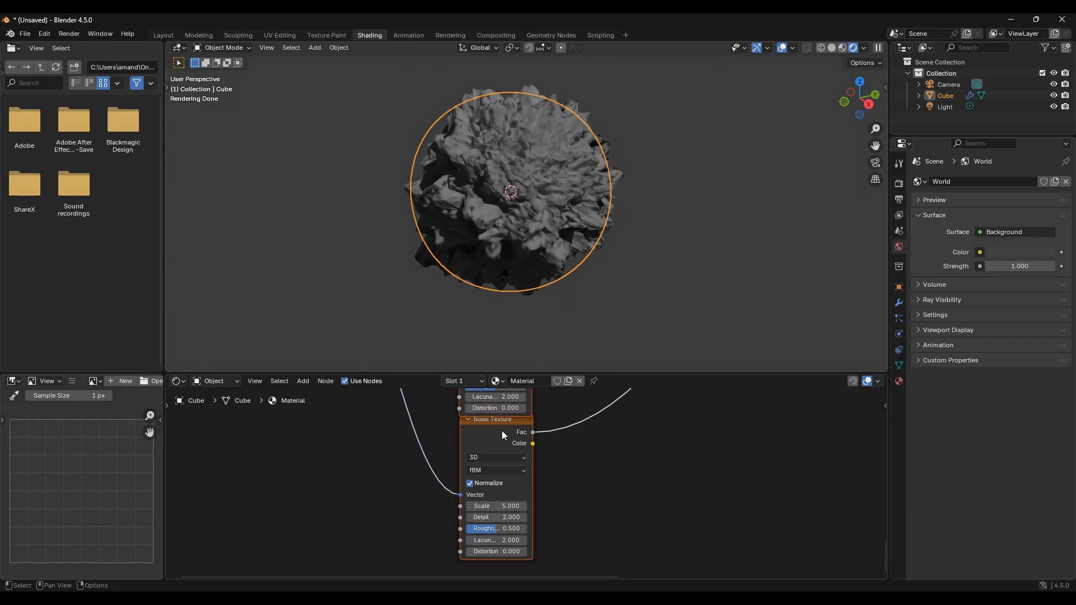
left_click_drag(502, 431, 492, 460)
left_click(554, 412)
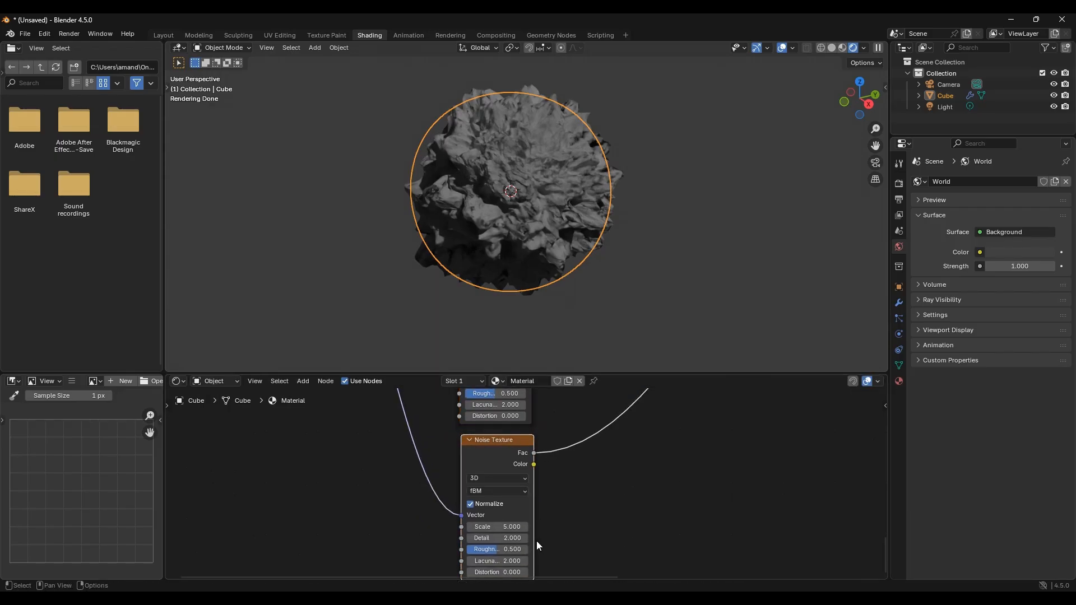
left_click(488, 478)
left_click(485, 538)
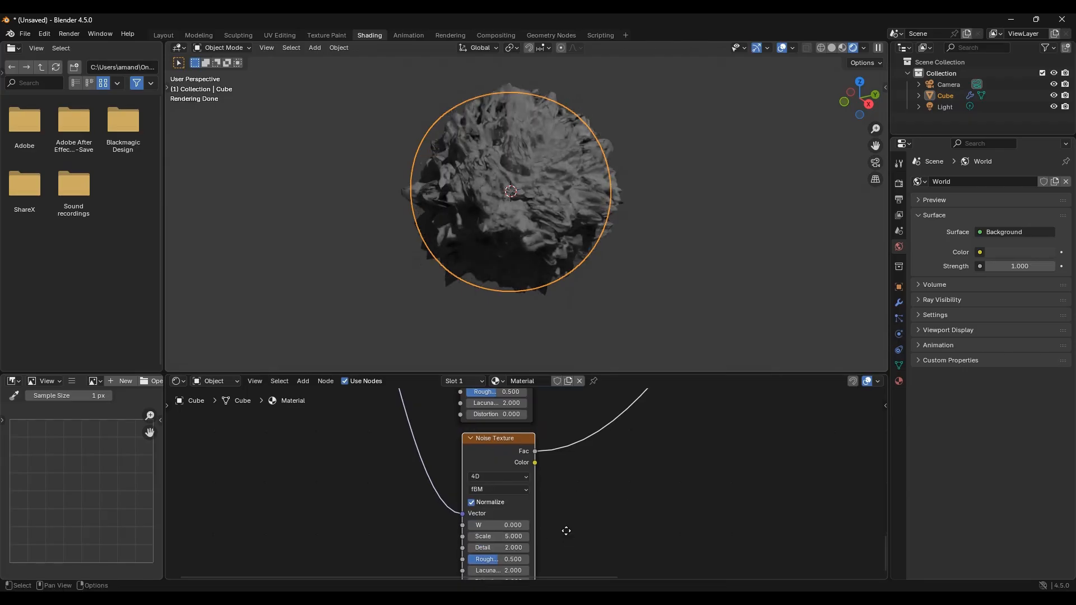
Step: Set the second Noise Texture's Scale to 1.300 and its Detail to 3
middle_click_drag(565, 528, 574, 501)
left_click(510, 503)
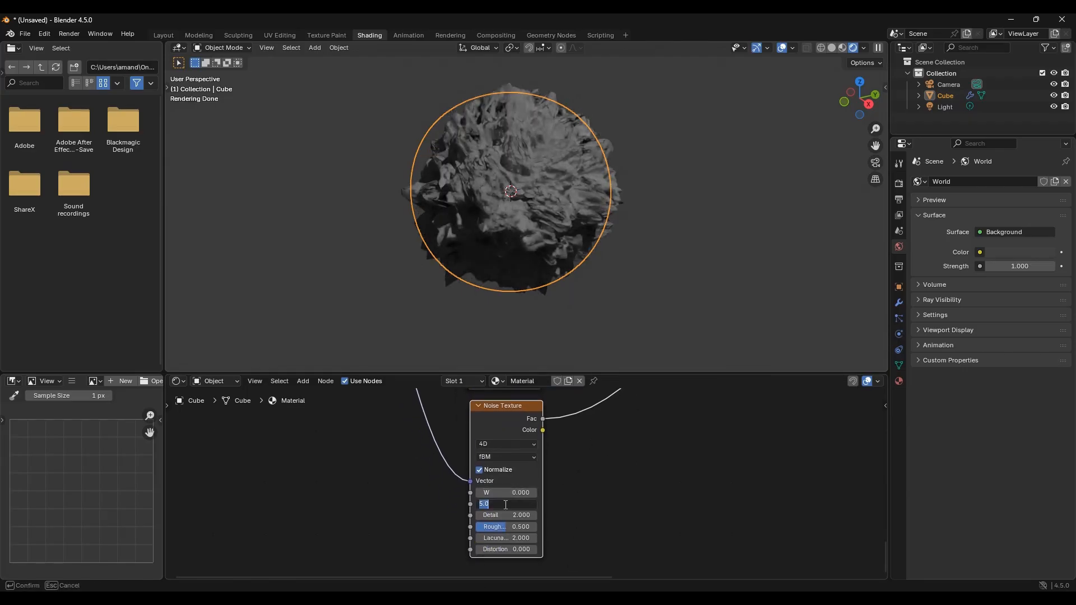
type("1")
key("Return")
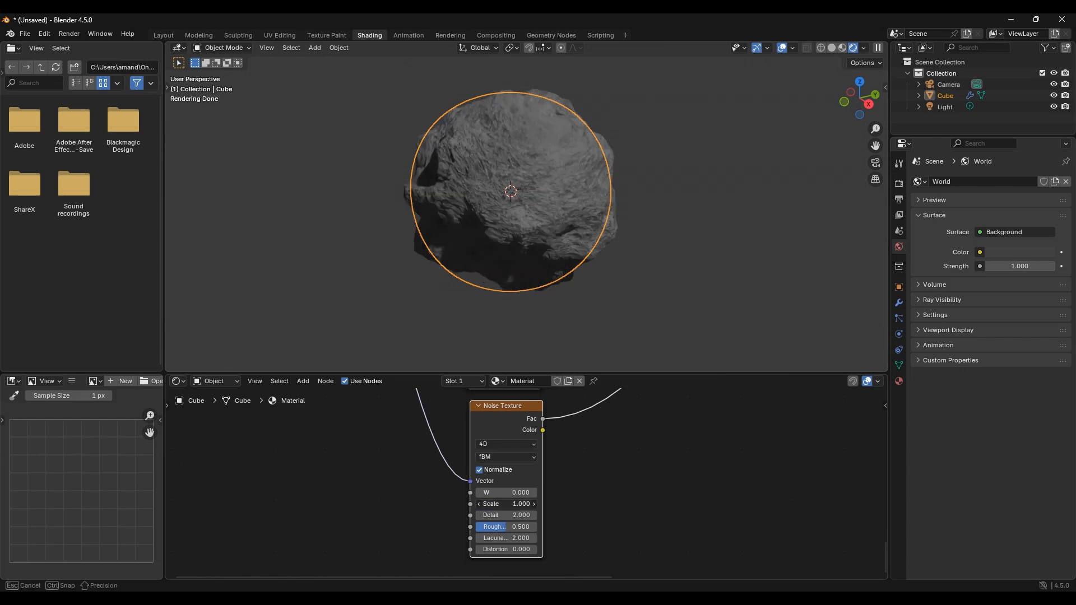
left_click_drag(510, 504, 524, 504)
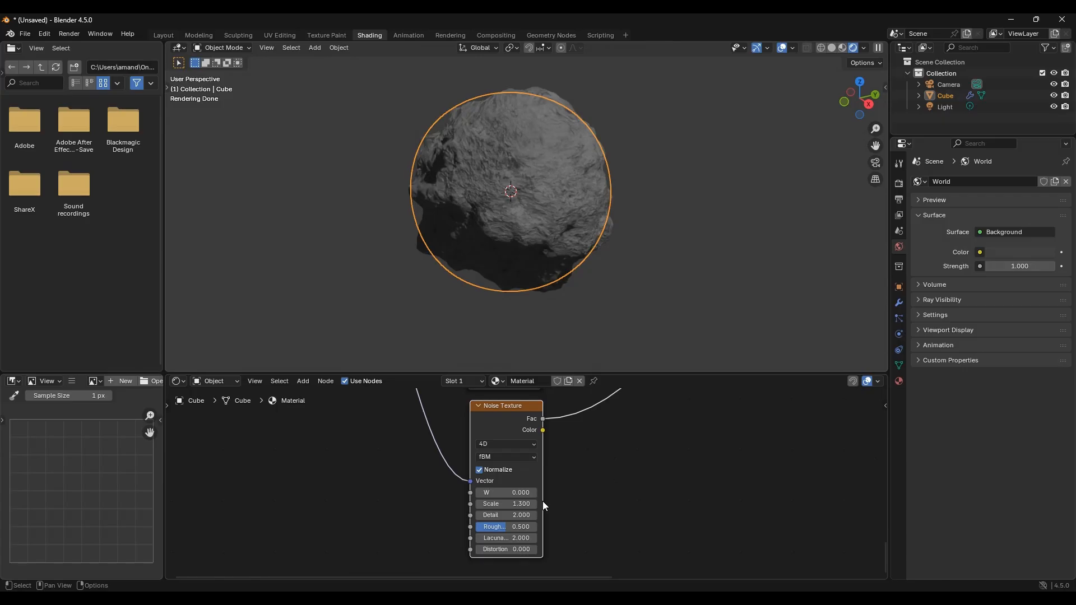
left_click(520, 514)
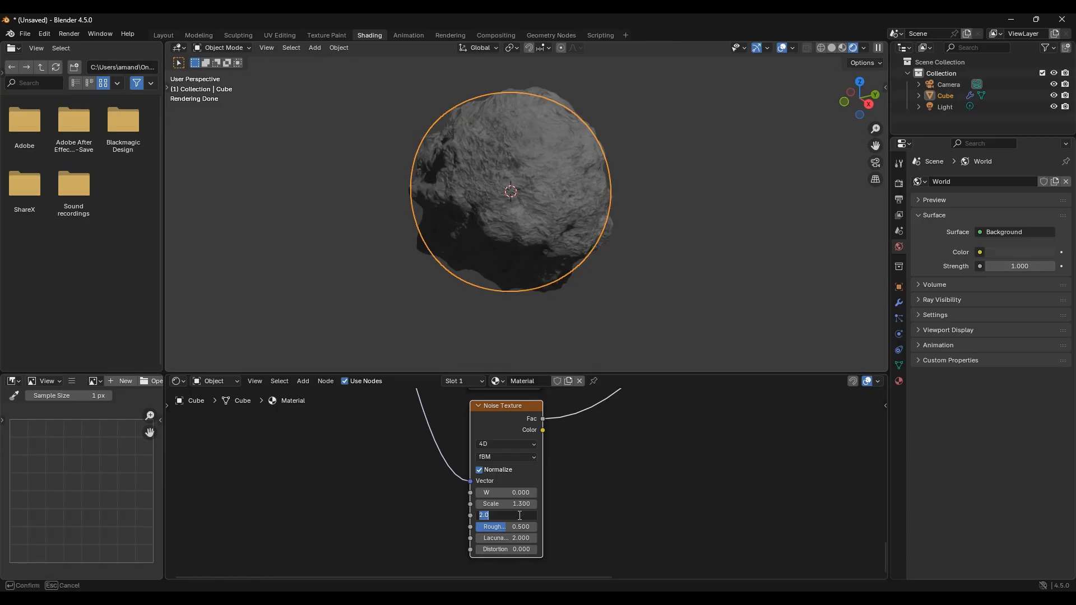
type("3")
key("Return")
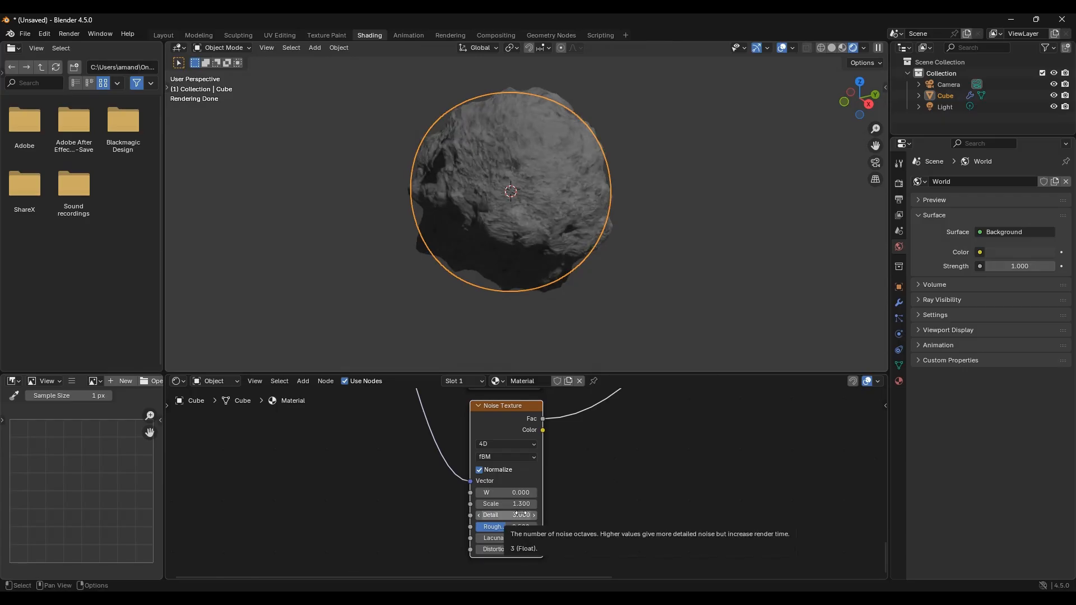
Step: Examine the displaced sphere in the viewport from several angles and distances
scroll(678, 455, "down", 2)
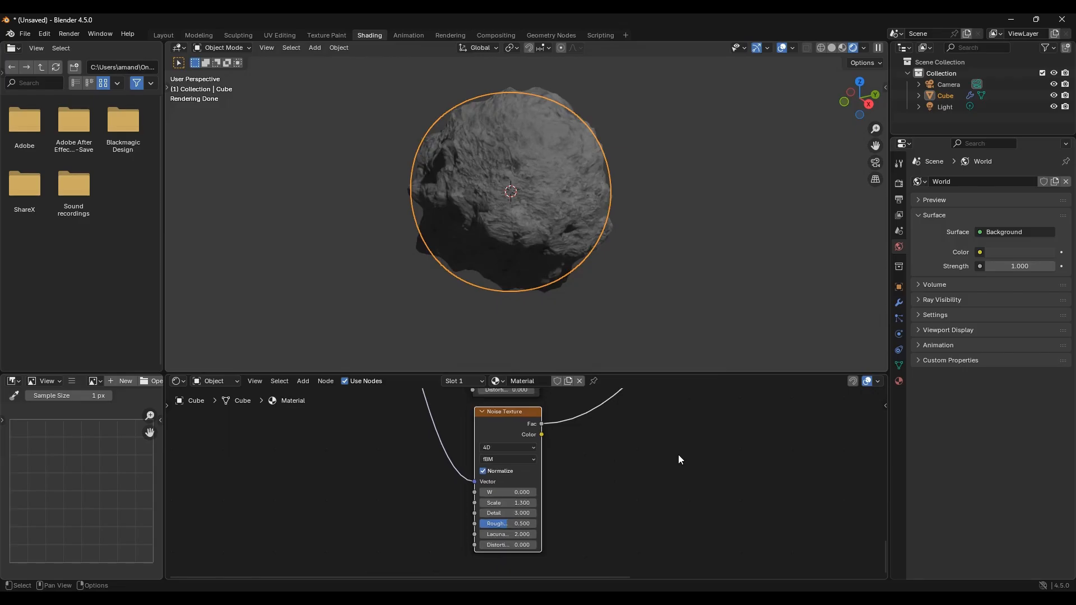
middle_click_drag(659, 451, 476, 549)
scroll(521, 462, "down", 4)
middle_click_drag(563, 174, 526, 182)
left_click(637, 178)
middle_click_drag(637, 179, 681, 235)
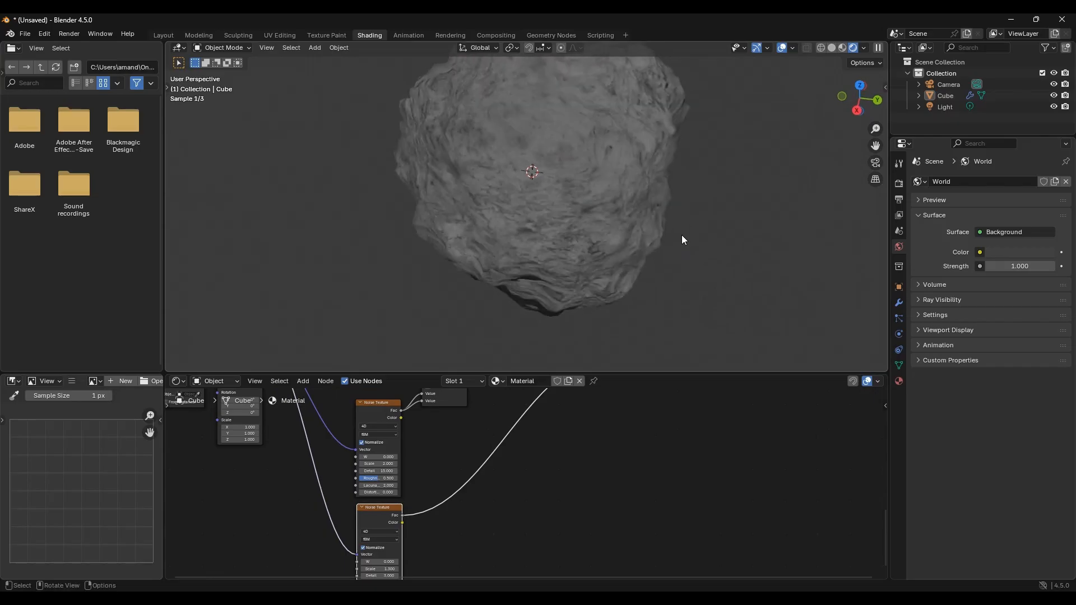
scroll(672, 269, "up", 3)
scroll(599, 289, "down", 6)
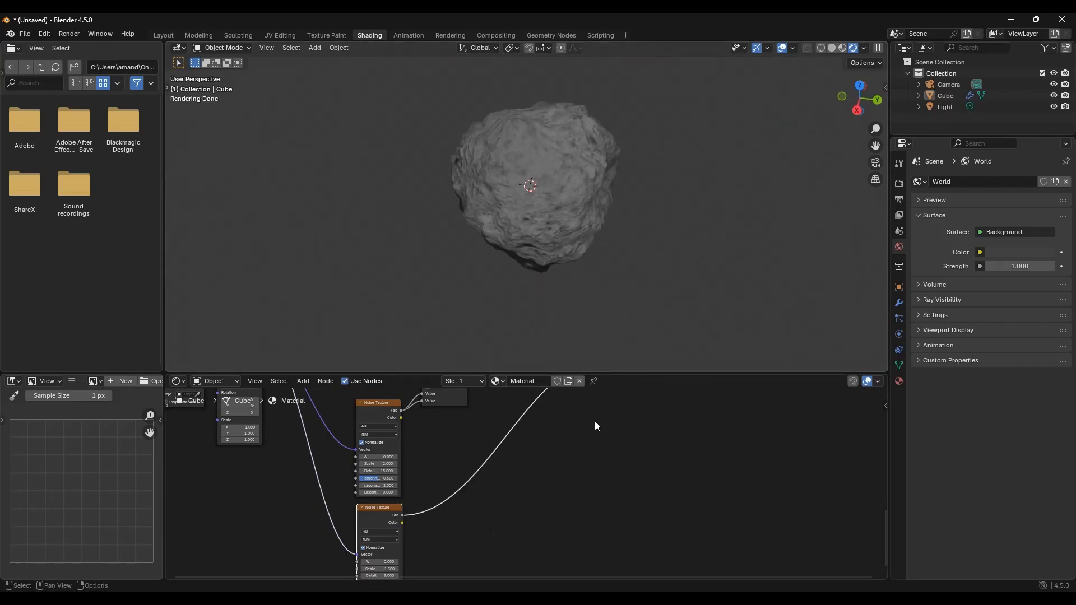
Step: Examine the whole node tree from the Texture Coordinate node through to the Displacement node
middle_click_drag(532, 407, 526, 507)
scroll(474, 440, "down", 1)
middle_click_drag(480, 418, 566, 447)
scroll(560, 440, "up", 3)
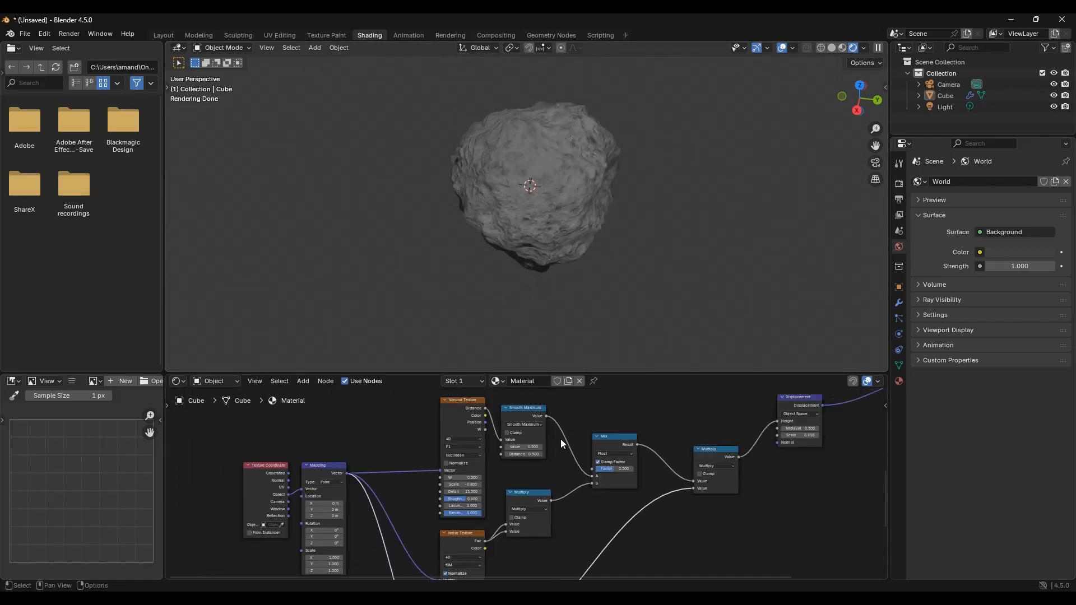
left_click_drag(497, 473, 531, 472)
middle_click_drag(465, 503, 492, 477)
mouse_move(471, 499)
left_mouse_down()
mouse_move(369, 498)
mouse_move(465, 498)
left_mouse_up()
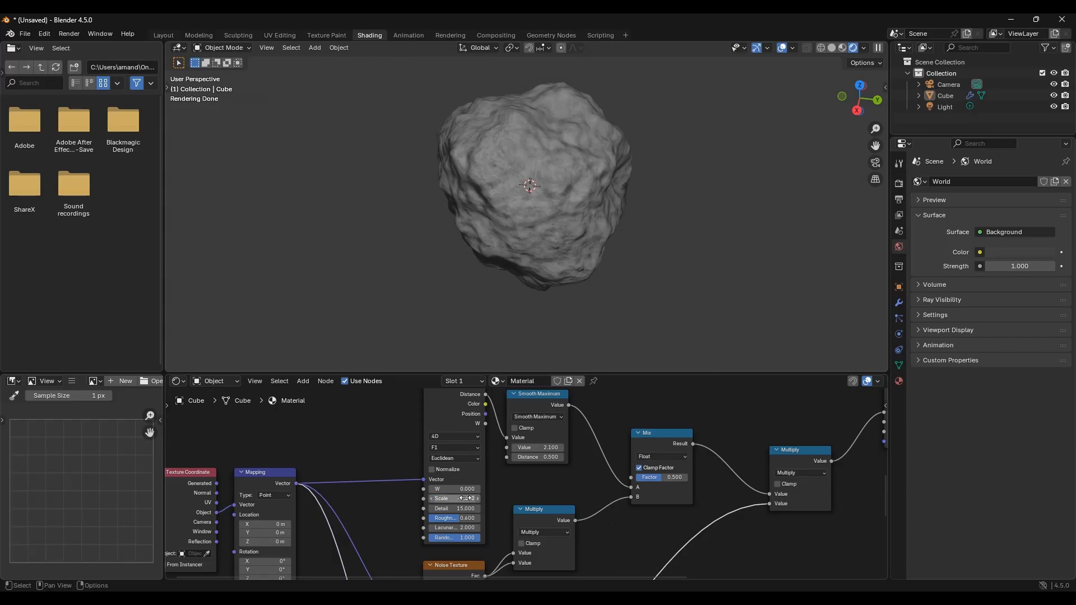
middle_click_drag(524, 489, 613, 477)
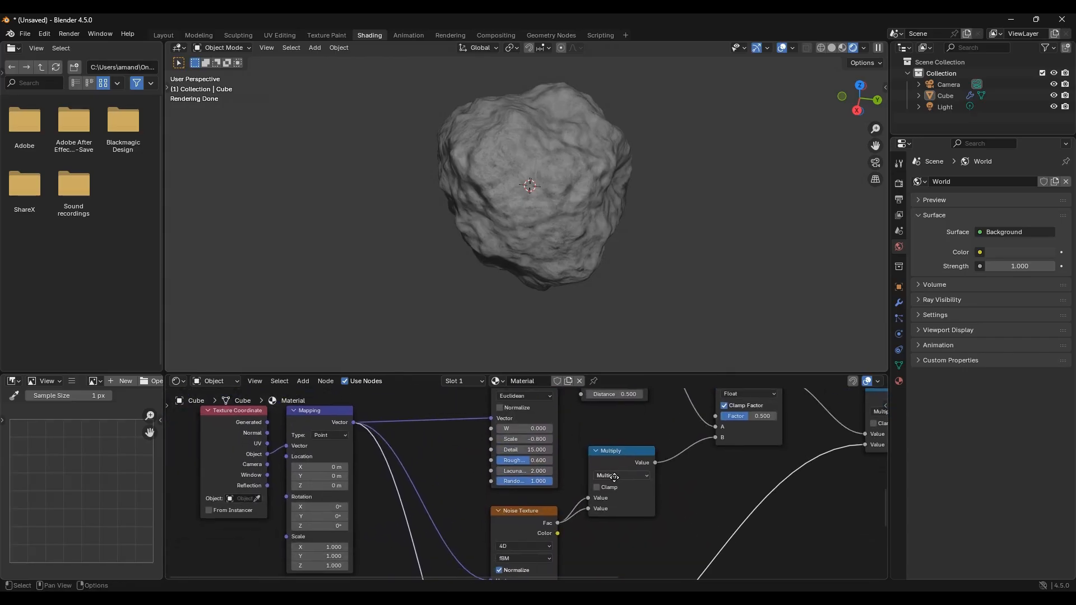
scroll(423, 446, "down", 2)
middle_click_drag(421, 433, 423, 497)
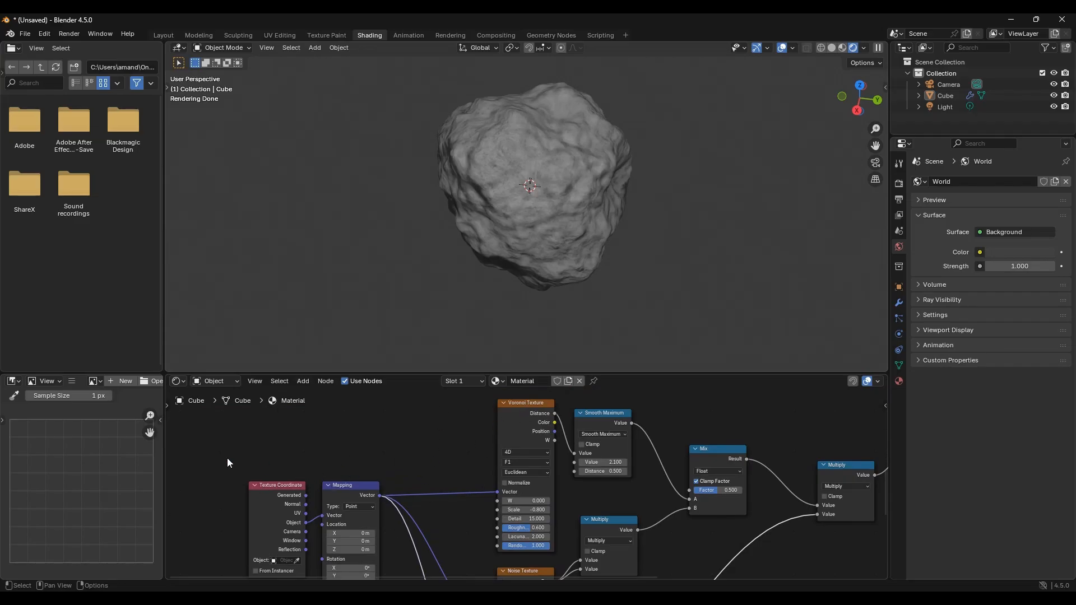
middle_click_drag(501, 486, 487, 371)
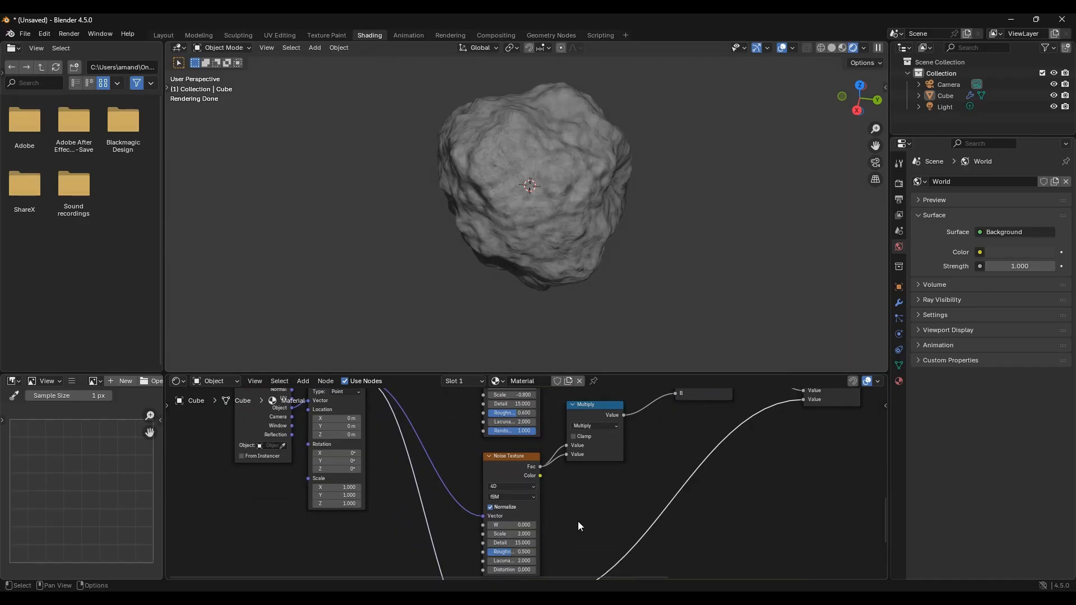
scroll(689, 493, "down", 2)
middle_click_drag(707, 485, 571, 481)
scroll(646, 486, "down", 1)
middle_click_drag(647, 487, 711, 550)
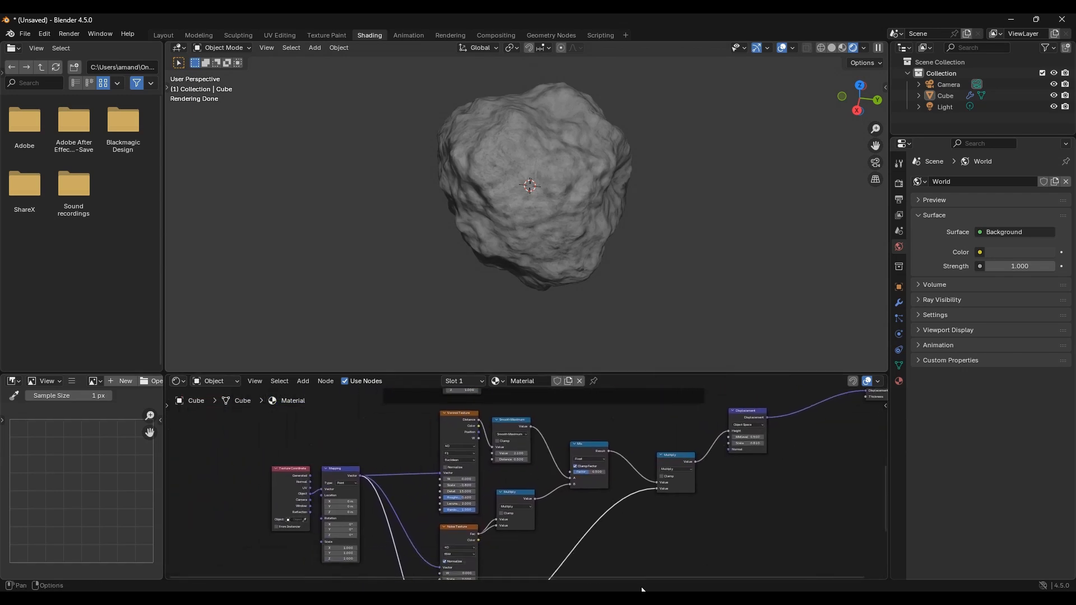
scroll(545, 462, "up", 3)
scroll(545, 463, "up", 1)
middle_click_drag(545, 463, 546, 515)
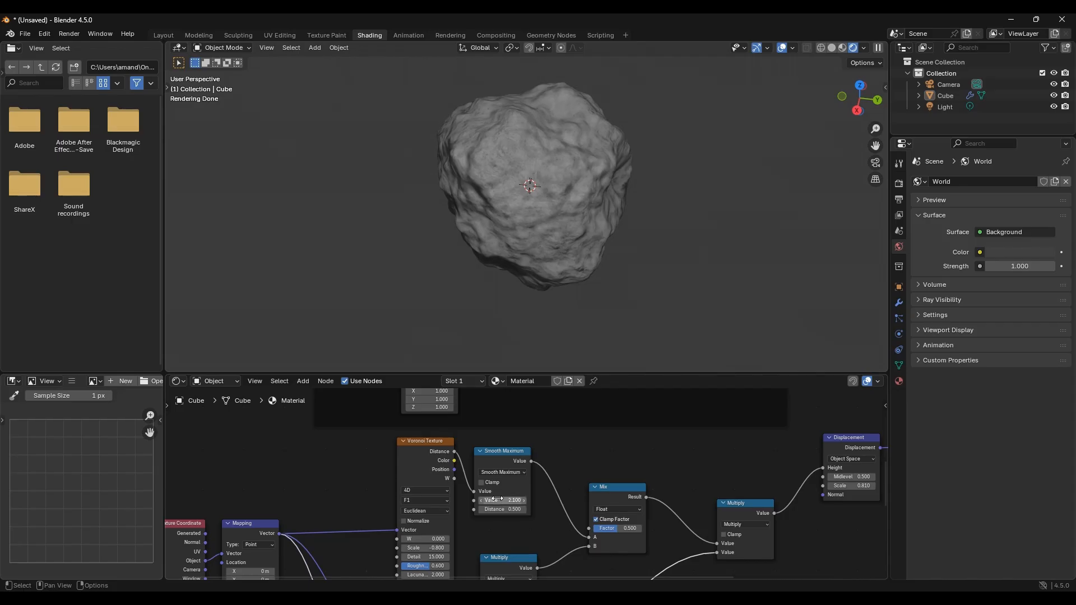
Step: Switch to the Layout workspace and add a new UV Sphere at the origin
left_click(166, 36)
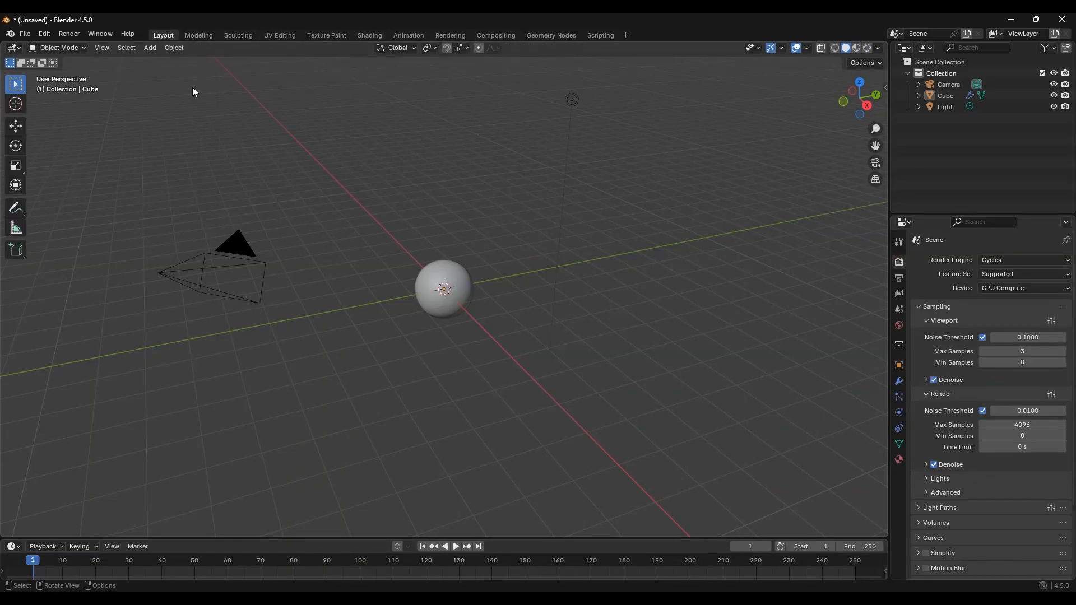
left_click(439, 287)
key("shift")
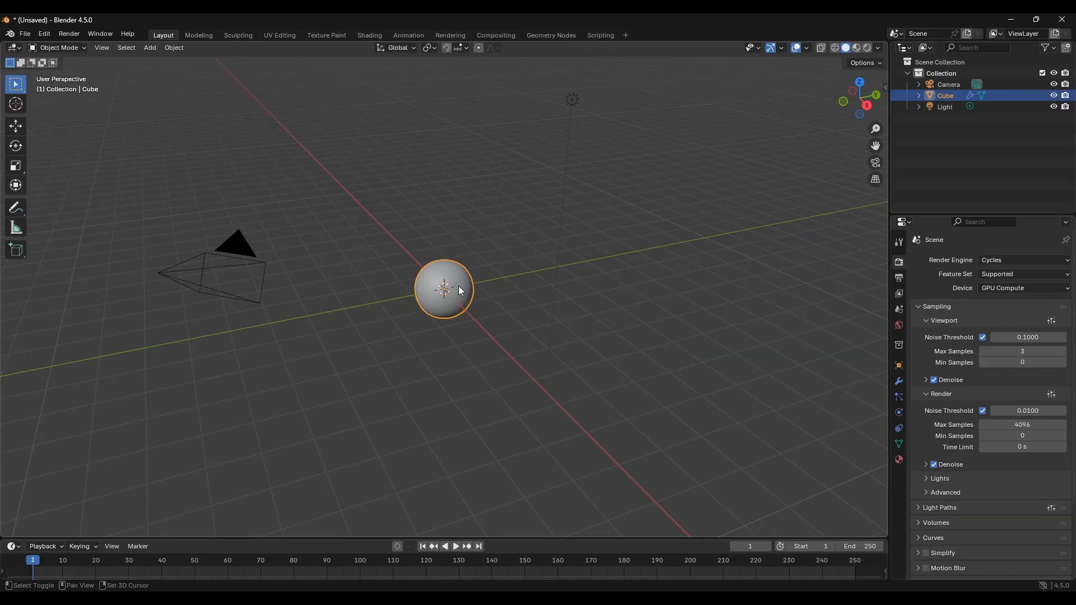
key("shift+a")
mouse_move(444, 297)
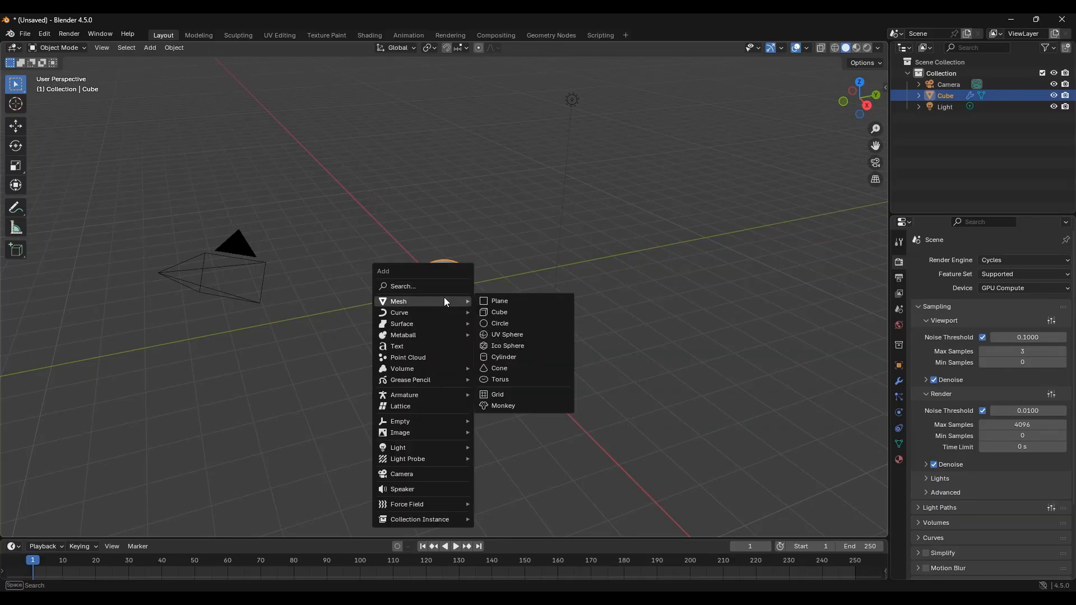
left_click(519, 335)
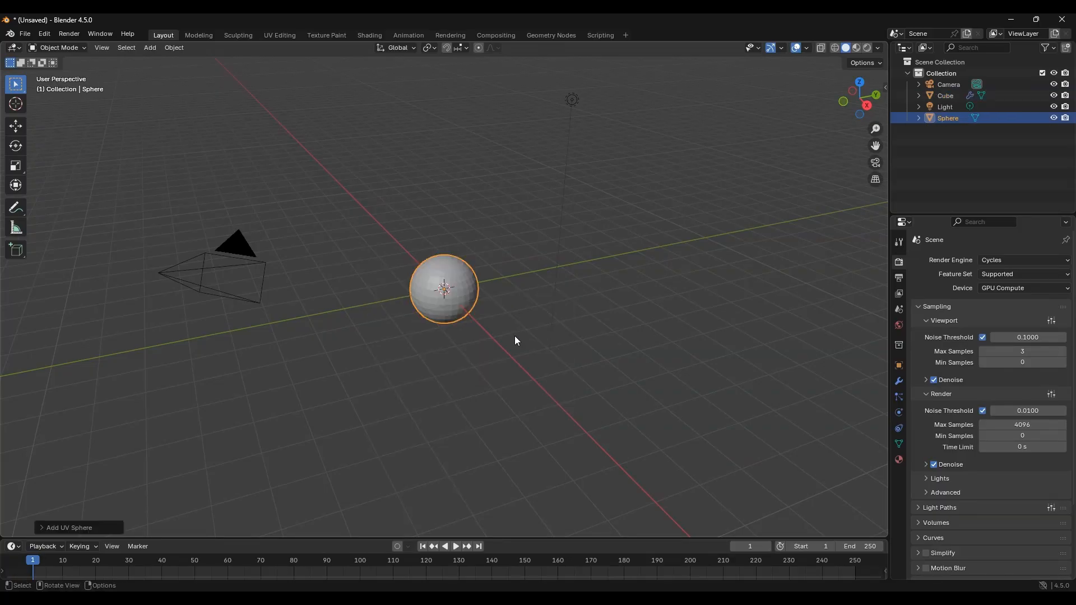
Step: Move the new sphere about 2.3 m along the Y axis and shade it smooth
key("shift+d")
key("y")
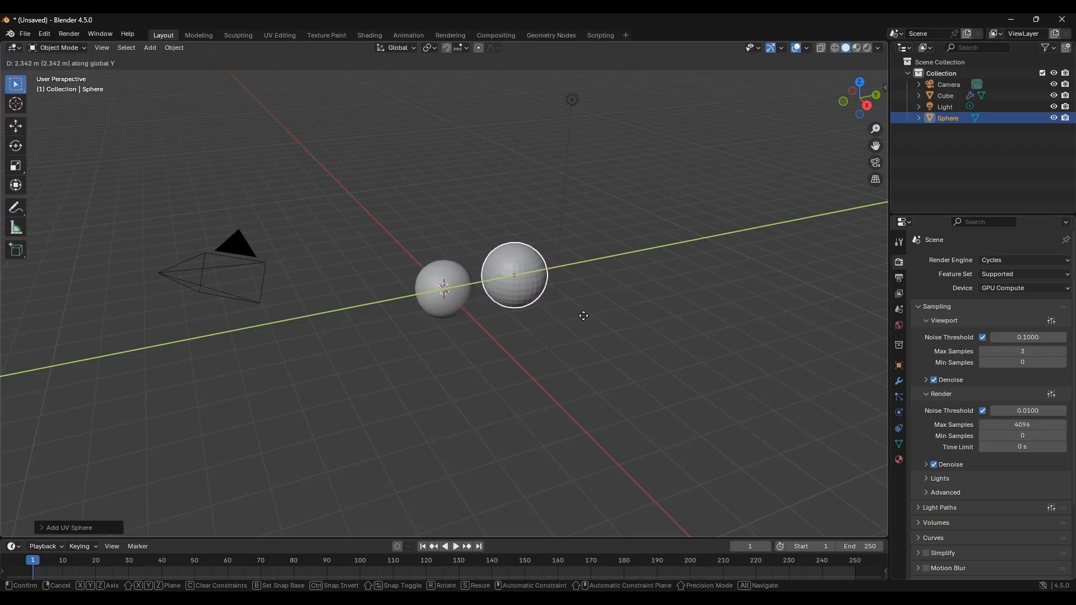
left_click(584, 315)
left_click(173, 47)
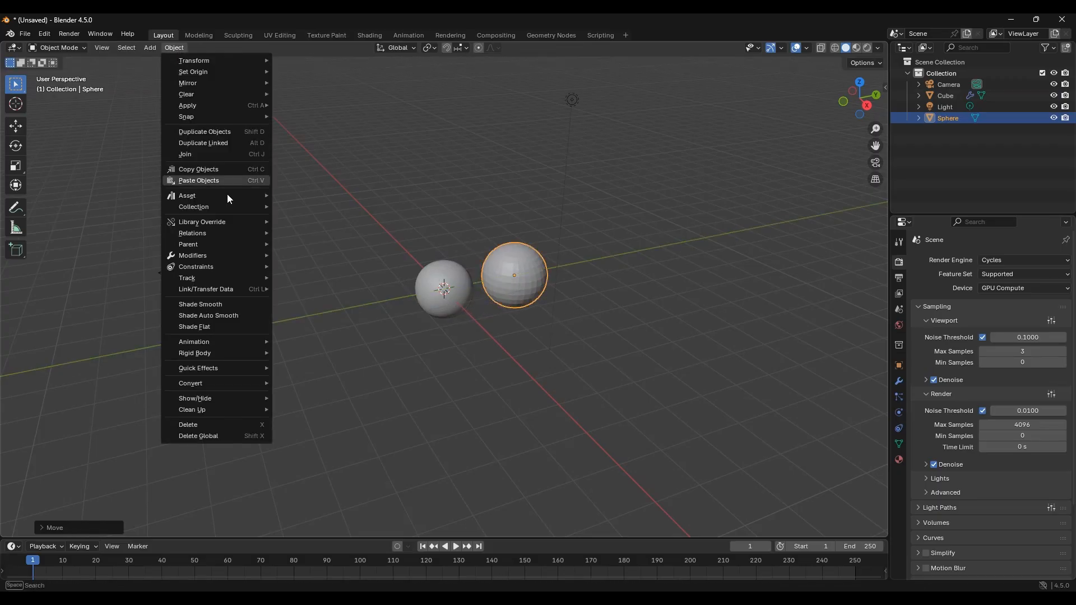
left_click(236, 306)
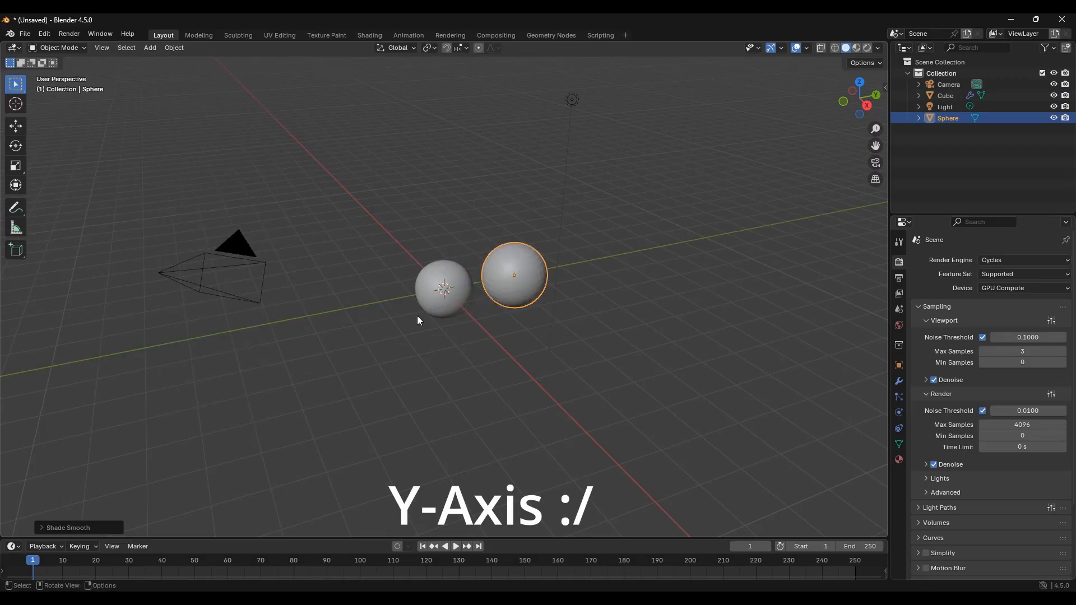
Step: Select the original displaced object, open its material properties, and return to the Shading workspace
left_click(456, 290)
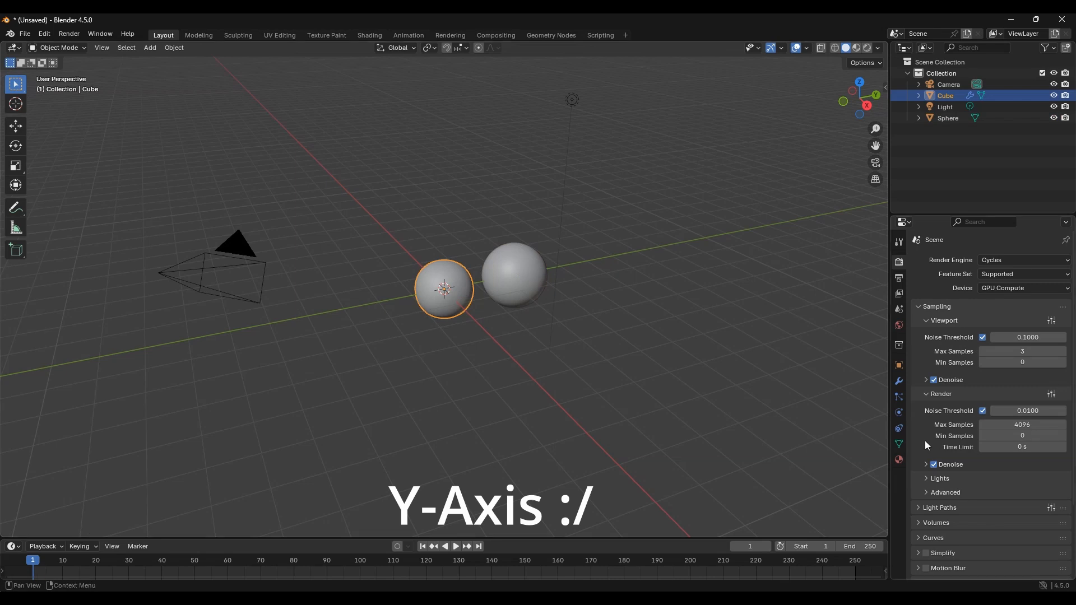
left_click(899, 460)
left_click(367, 34)
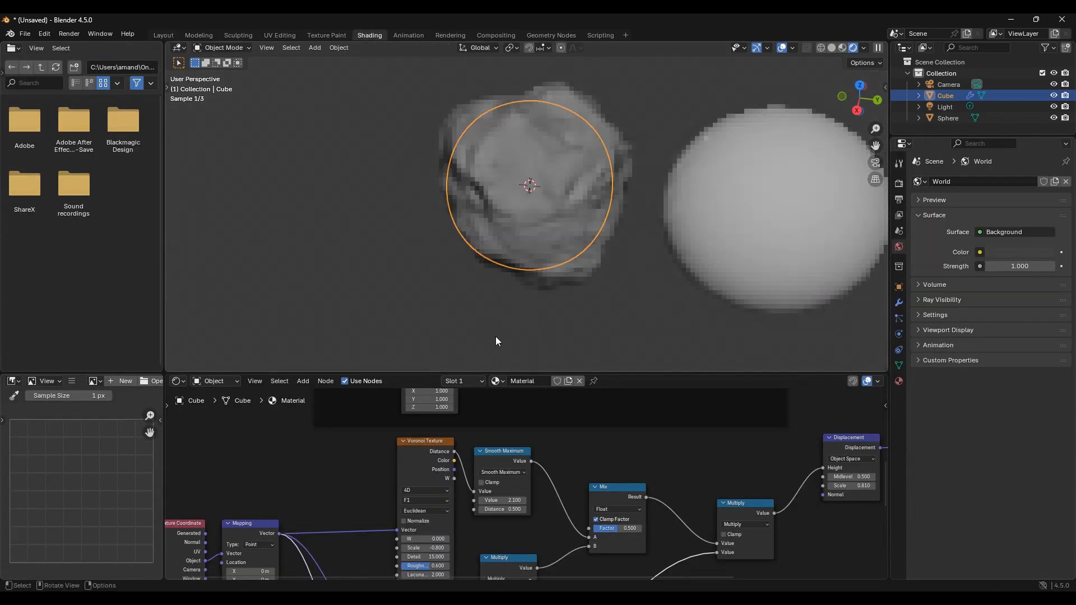
Step: Select all nodes of the rock material and copy them
scroll(702, 477, "down", 5)
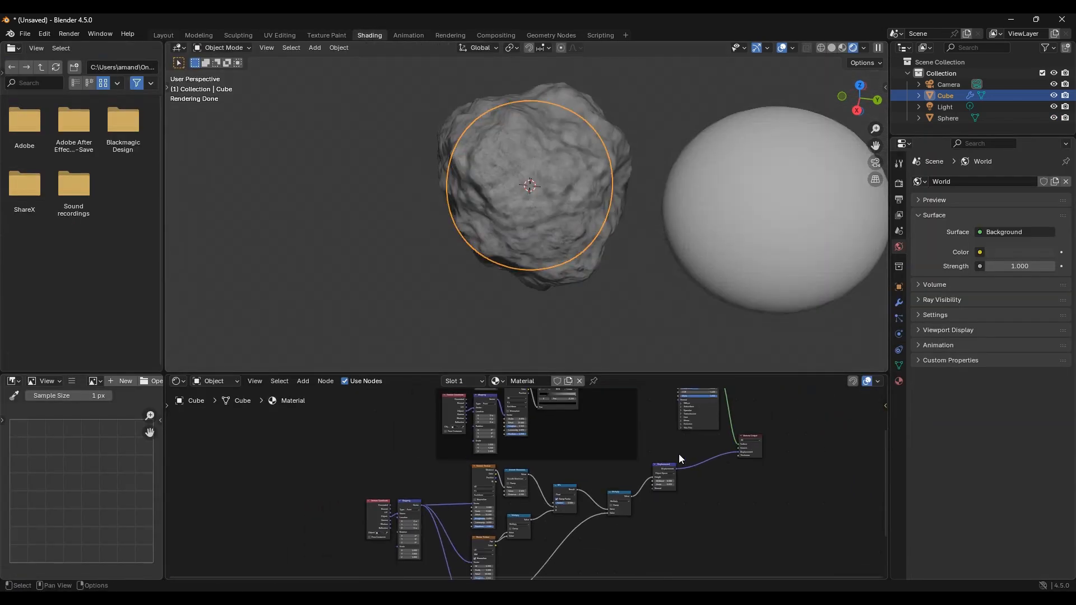
middle_click_drag(678, 454, 557, 480)
key("a")
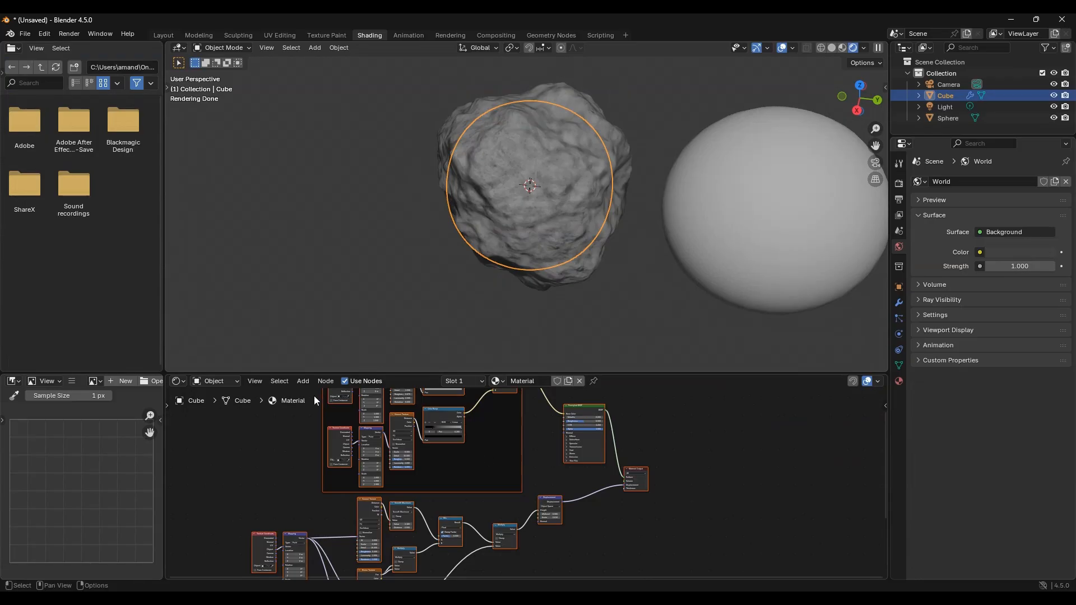
left_click(326, 381)
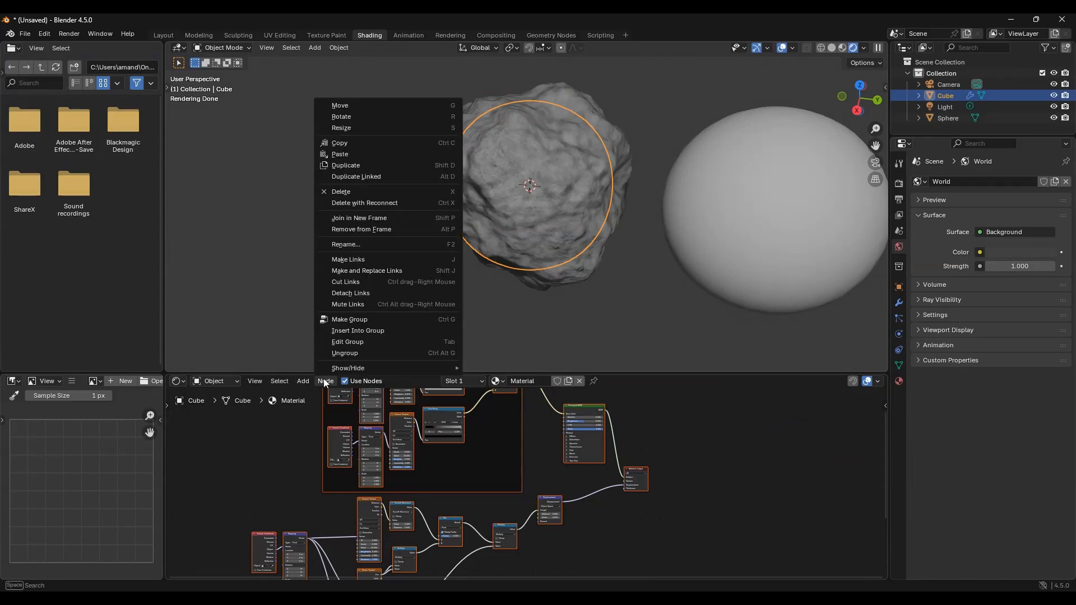
left_click(368, 143)
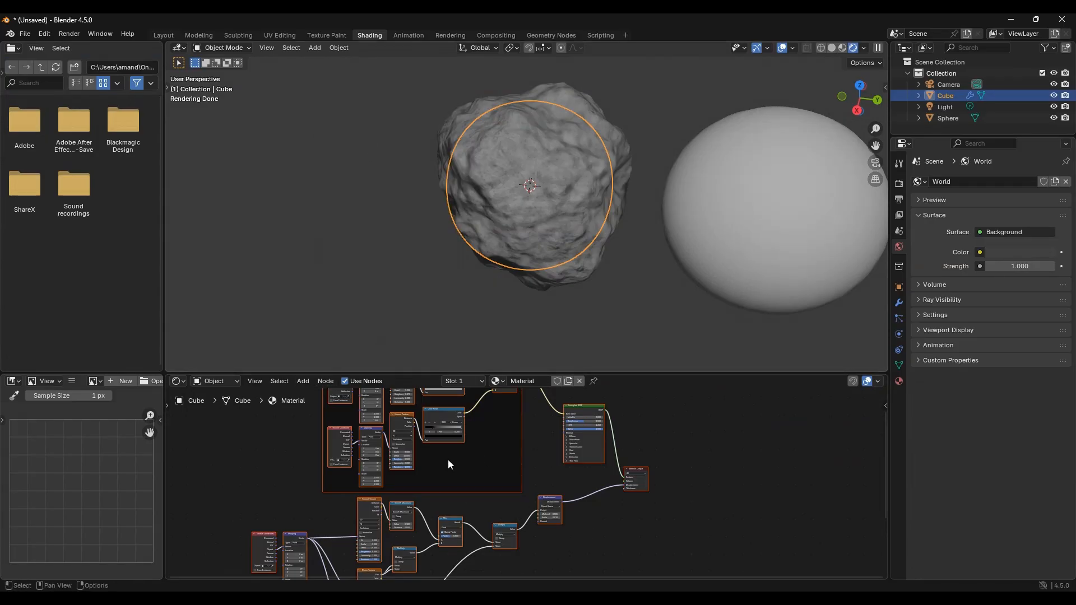
Step: Select the second sphere and add a Subdivision Surface modifier to it
left_click(764, 240)
left_click(896, 306)
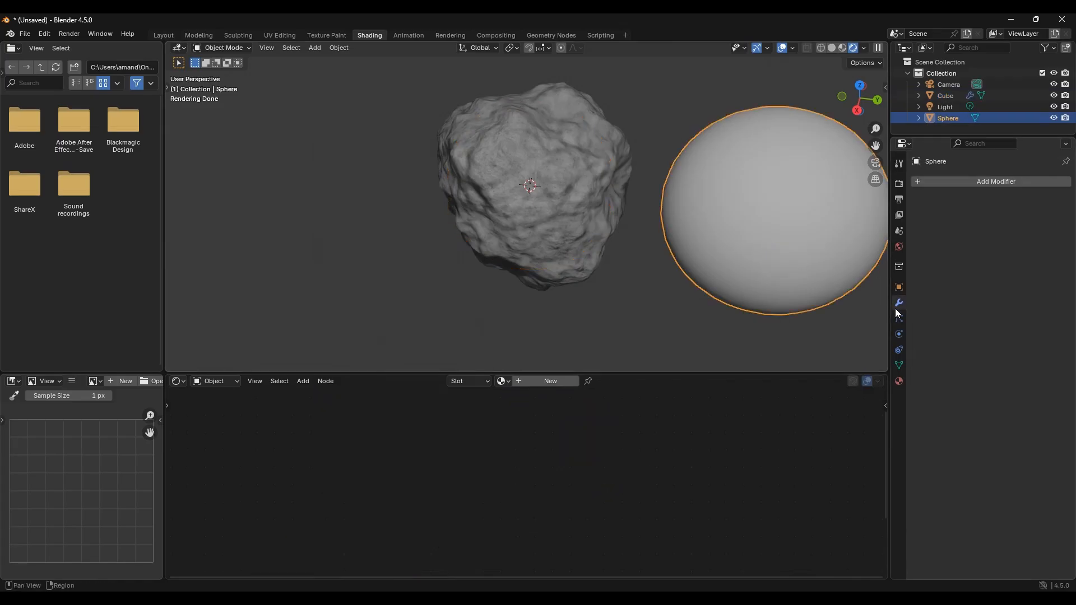
left_click(954, 183)
left_click(935, 188)
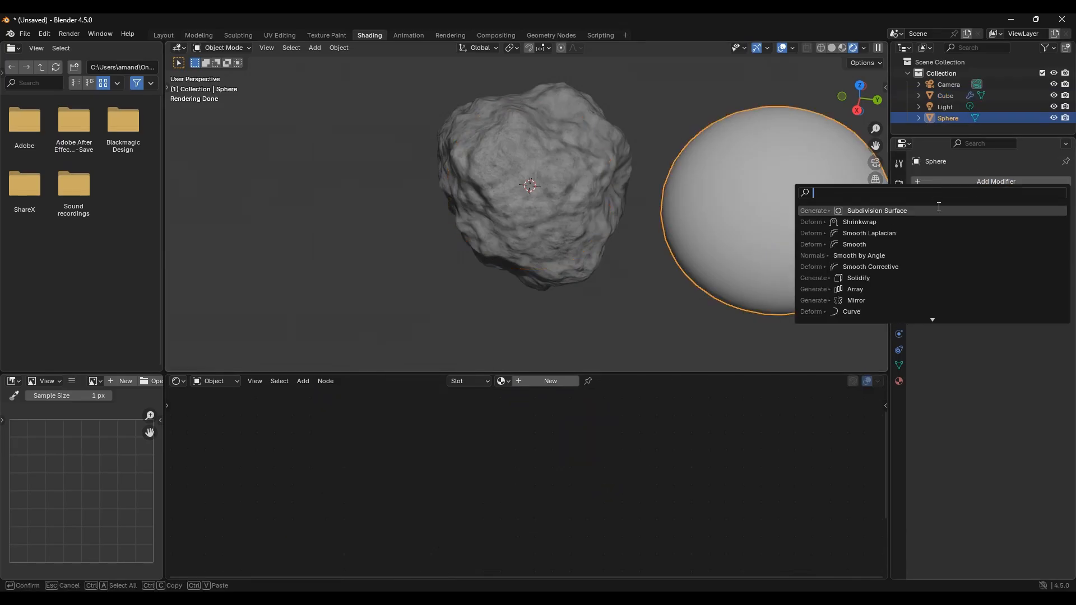
left_click(939, 210)
Step: Set the Subdivision modifier's viewport levels to 5
left_click(1052, 232)
left_click(1052, 232)
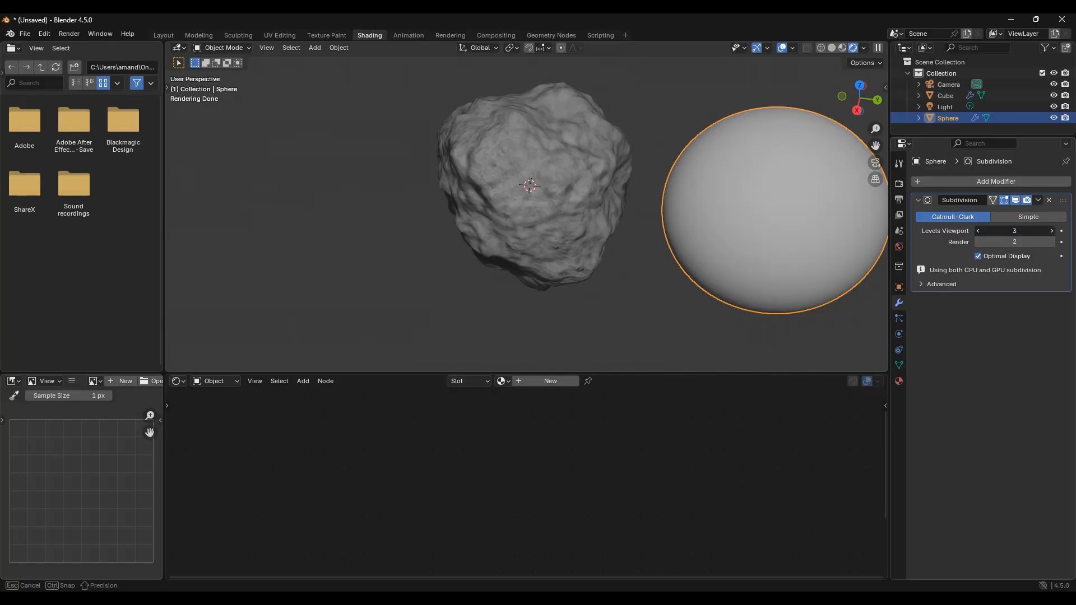
left_click(1052, 232)
left_click(1052, 232)
left_click(1052, 232)
left_click(978, 232)
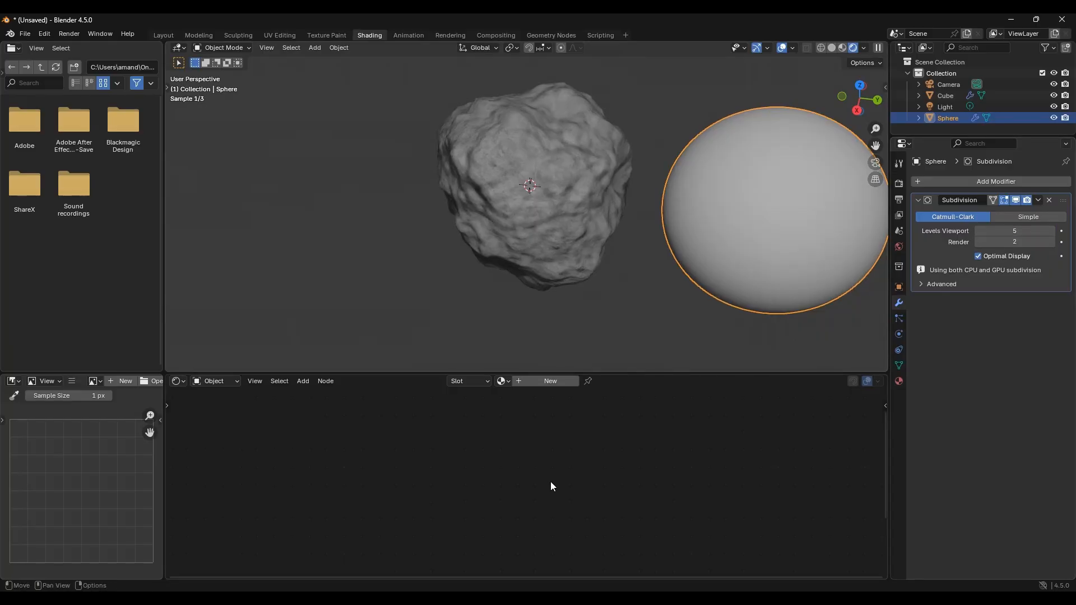
Step: Create a new material for the sphere, delete its default nodes, and paste the copied node tree
left_click(539, 381)
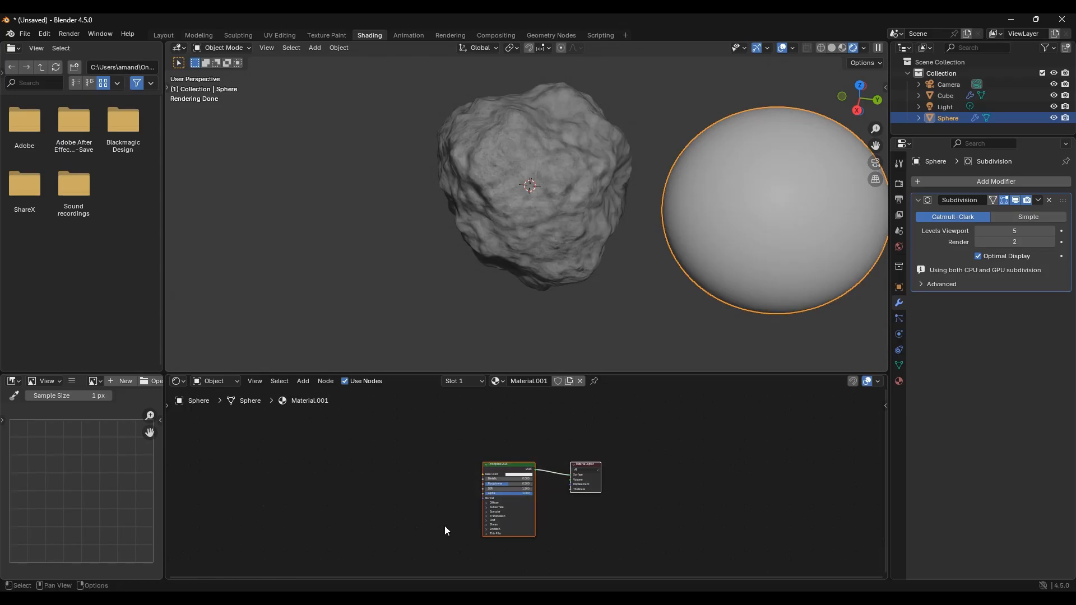
key("x")
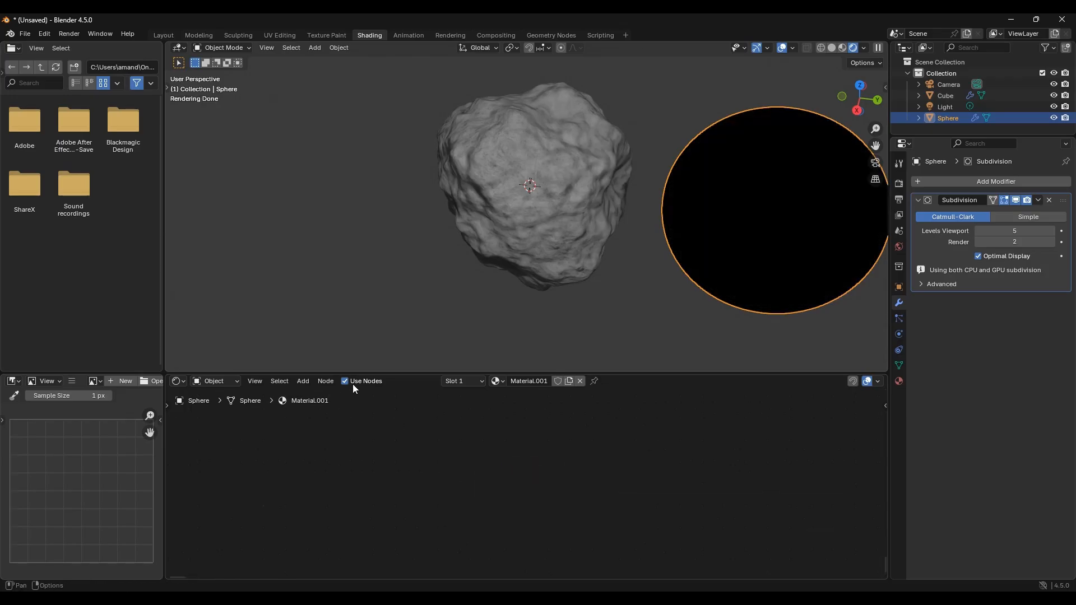
left_click(326, 381)
left_click(382, 153)
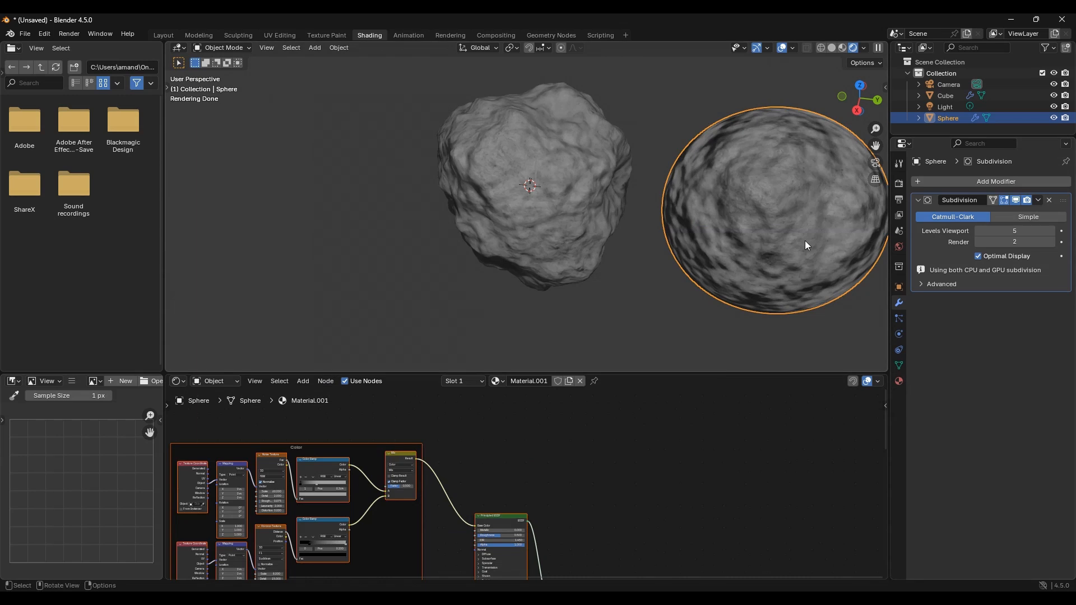
Step: Set the sphere material's surface displacement method to Displacement and Bump
left_click(647, 291)
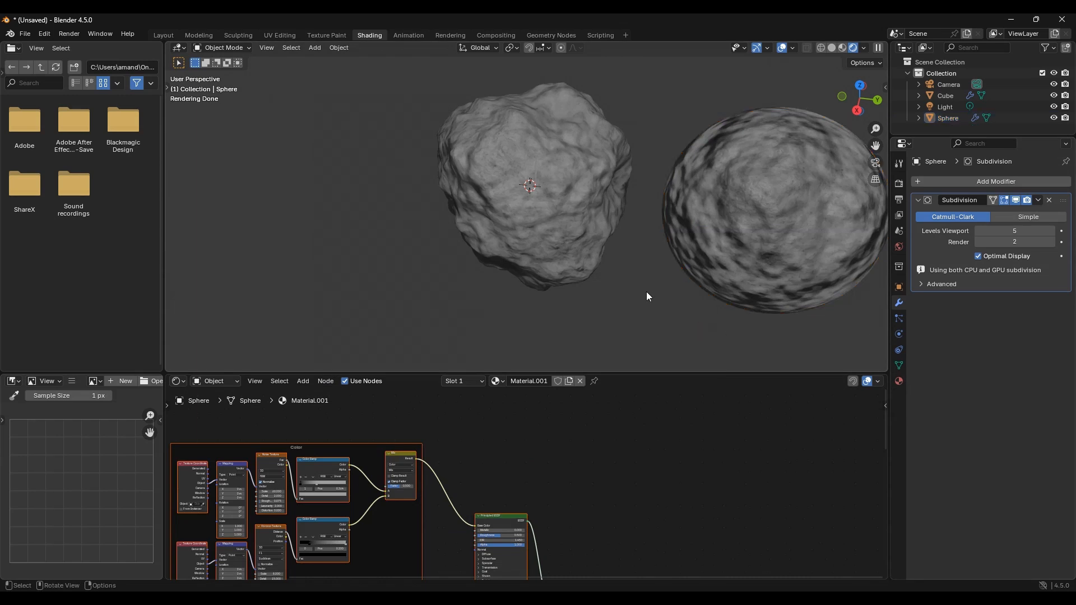
left_click(840, 301)
left_click(899, 381)
scroll(953, 427, "down", 6)
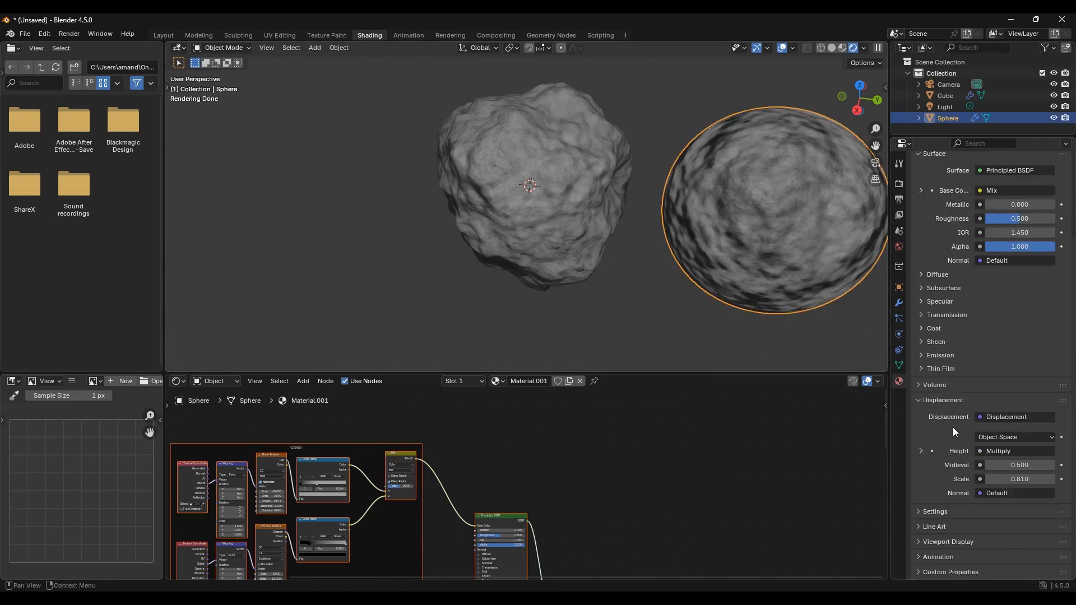
left_click(935, 511)
scroll(956, 504, "down", 4)
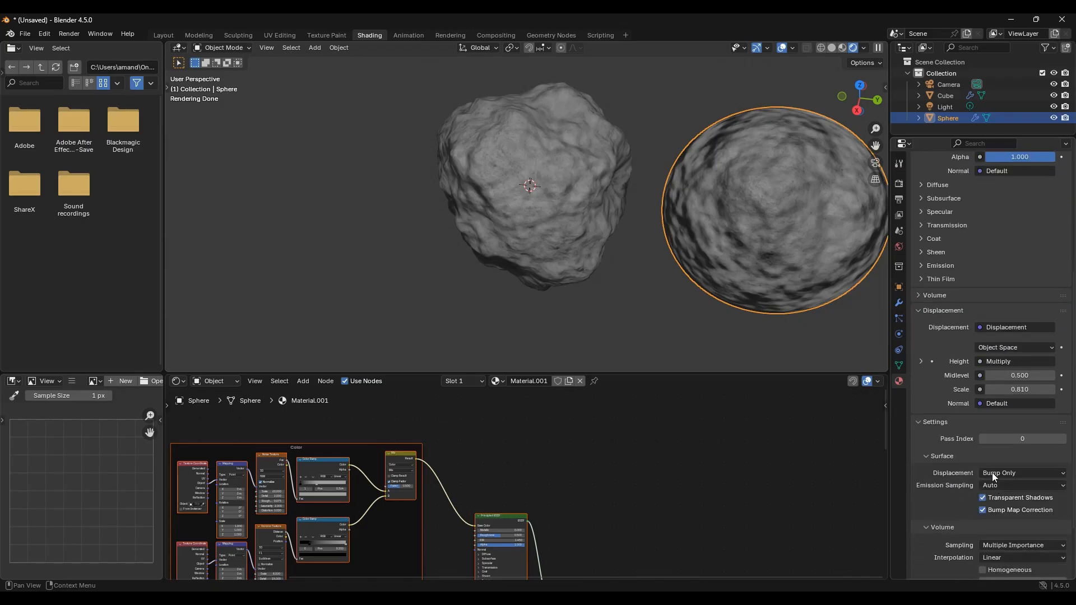
left_click(1003, 472)
left_click(1003, 507)
Step: Inspect both displaced spheres in the viewport and the pasted node tree
left_click(657, 345)
middle_click_drag(620, 324, 566, 292)
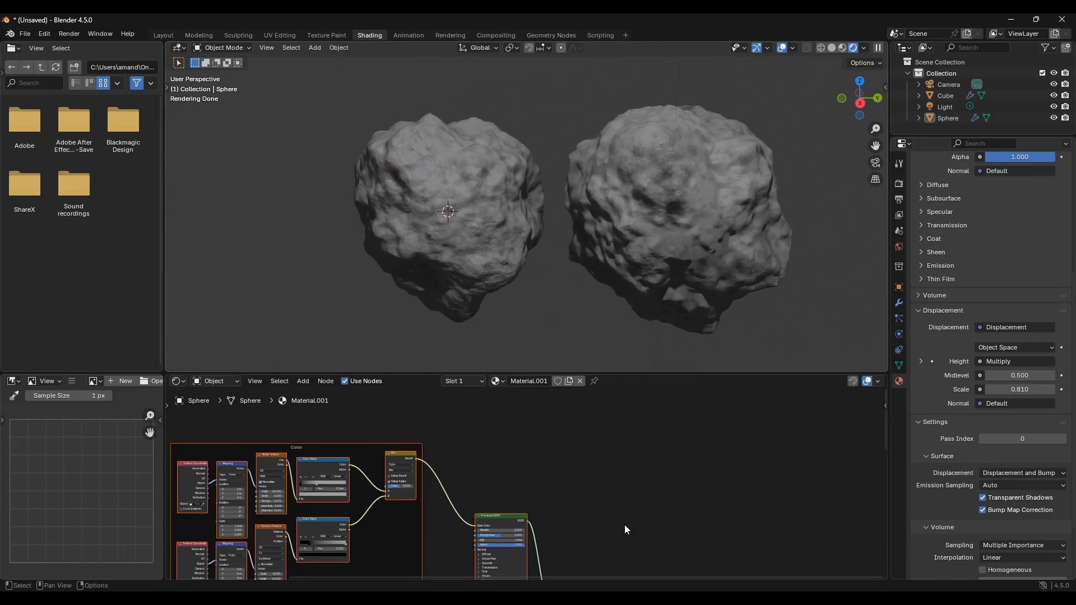
middle_click_drag(532, 445, 729, 499)
middle_click_drag(608, 493, 668, 442)
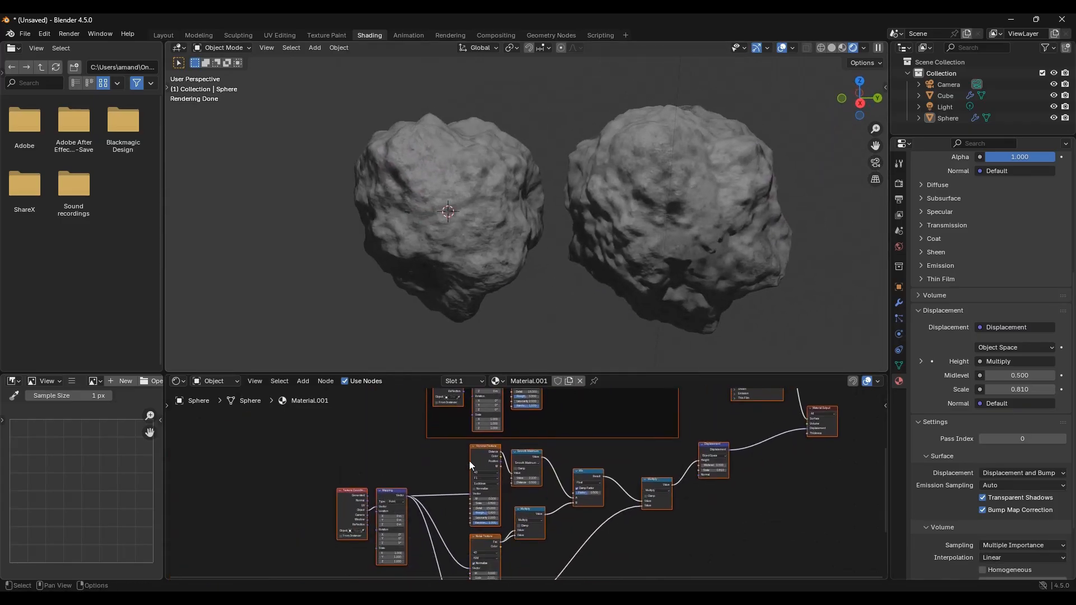
scroll(469, 463, "up", 6)
left_click_drag(526, 475, 505, 469)
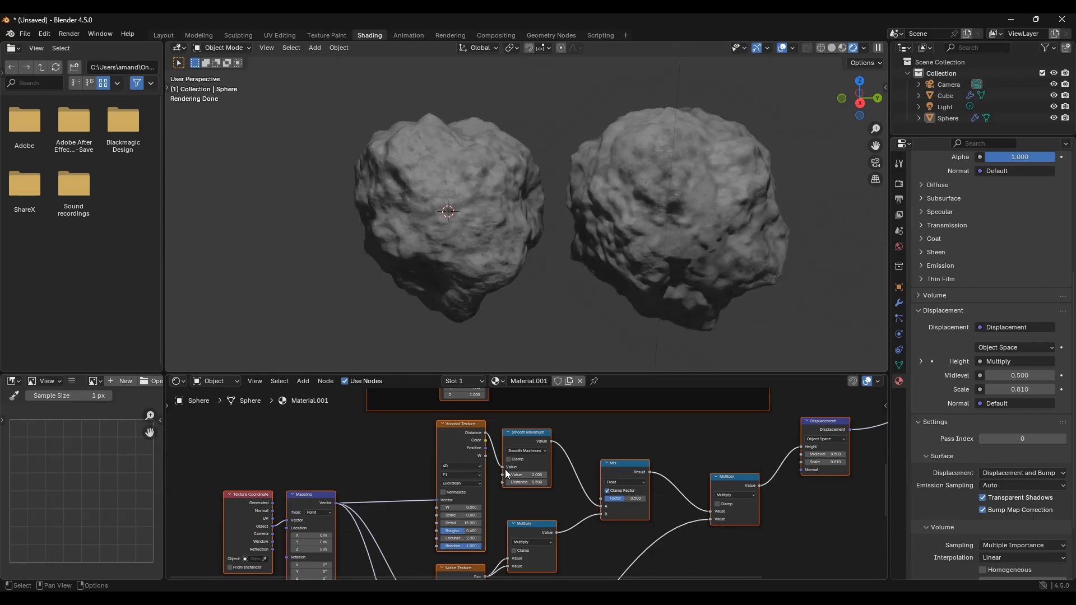
Step: In the Layout workspace's camera view, add a plane, scale it about 7.85 times, and rotate it around Z
left_click(168, 35)
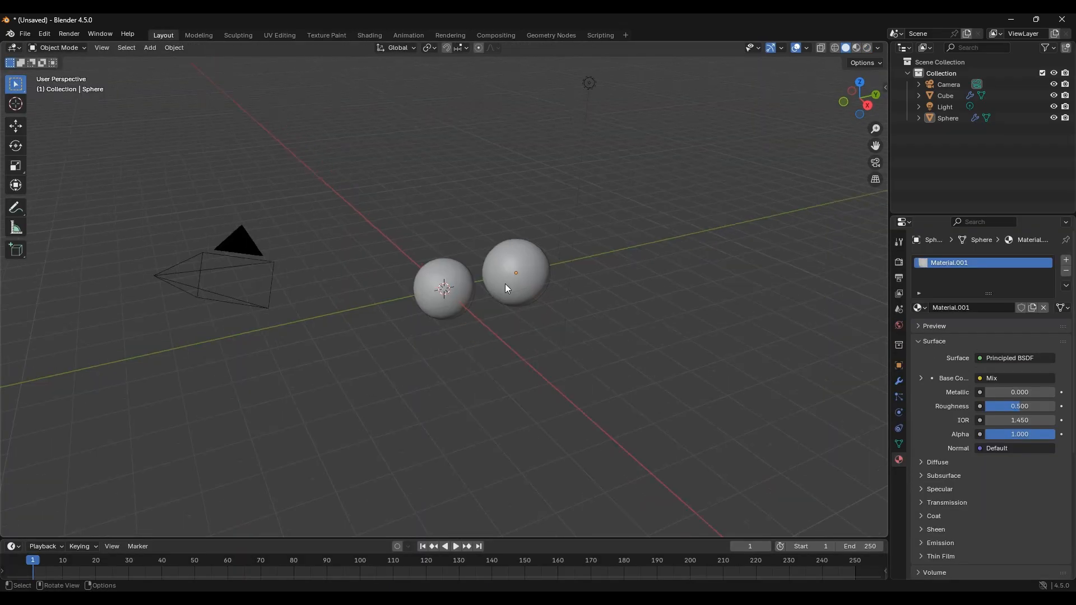
key("KP_0")
key("shift+a")
mouse_move(495, 297)
left_click(531, 301)
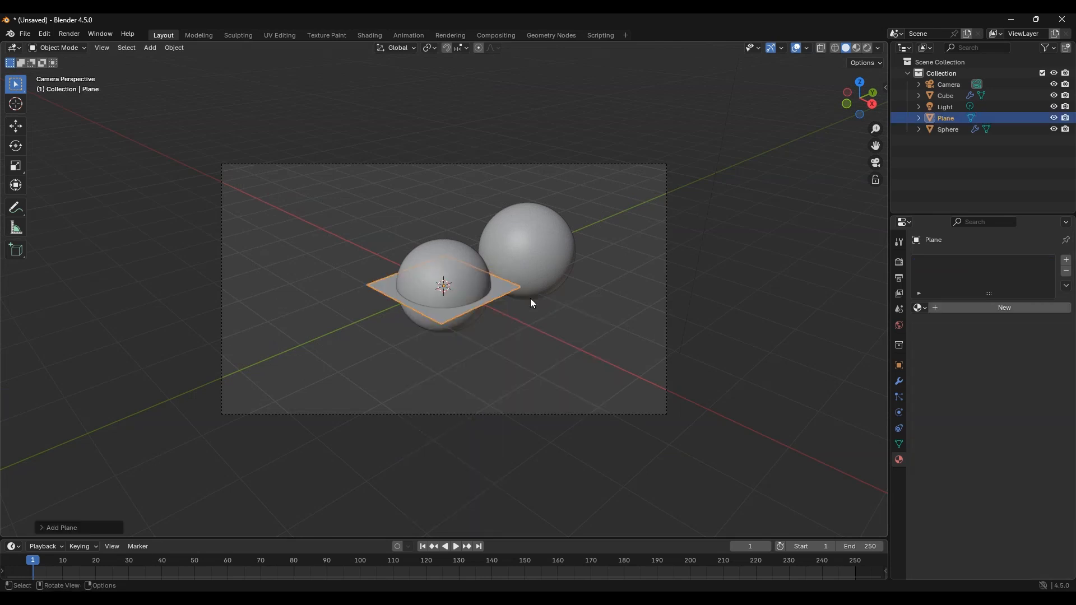
key("s")
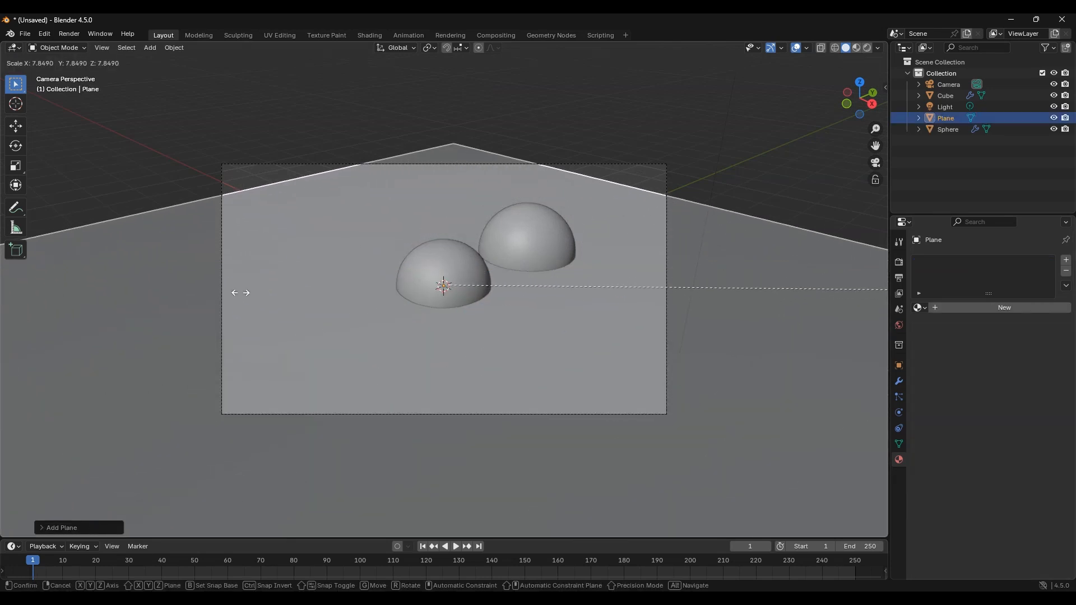
left_click(325, 281)
key("r")
key("z")
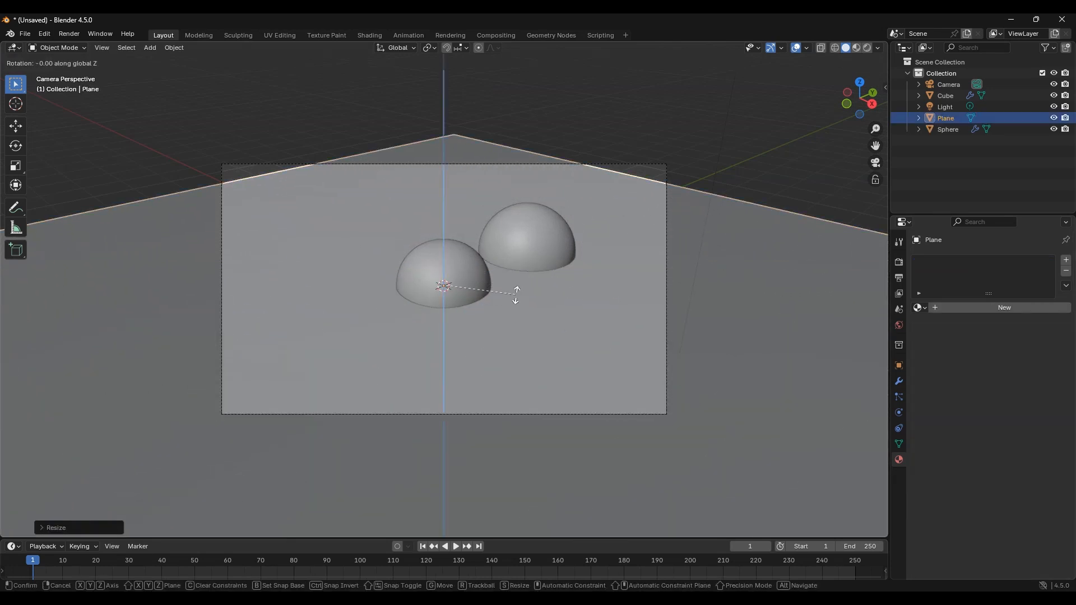
left_click(508, 220)
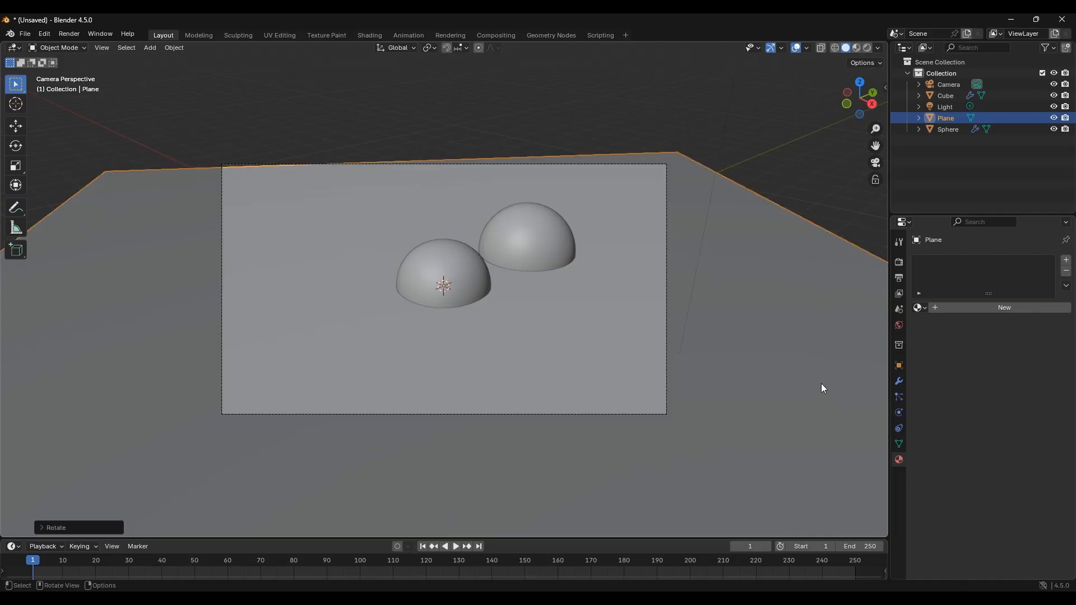
Step: Add a Hair particle system to the plane with an emission number of 10000
left_click(899, 398)
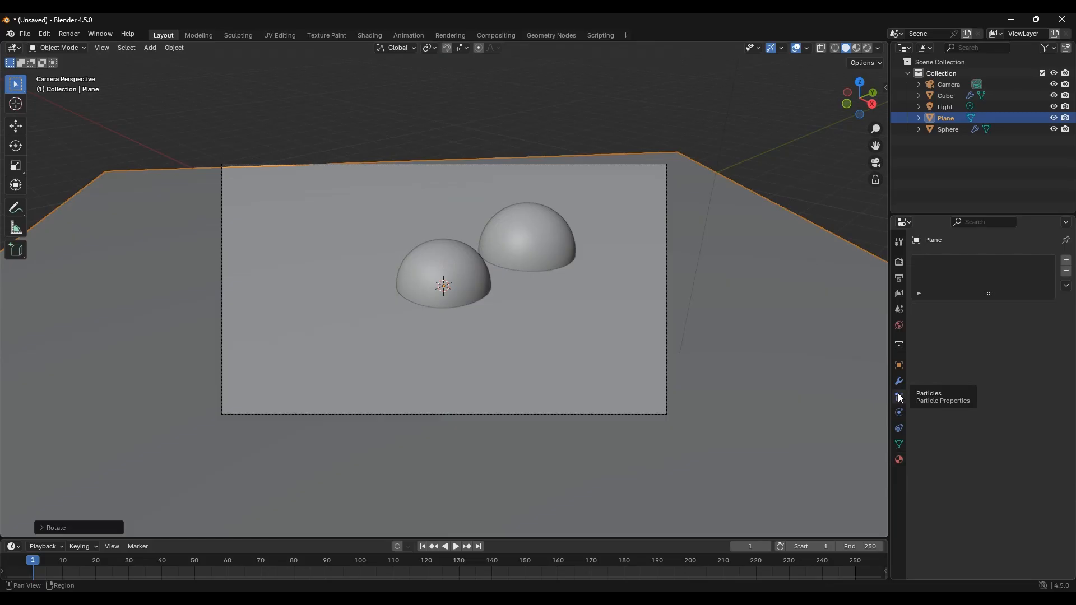
left_click(1067, 260)
left_click(1021, 322)
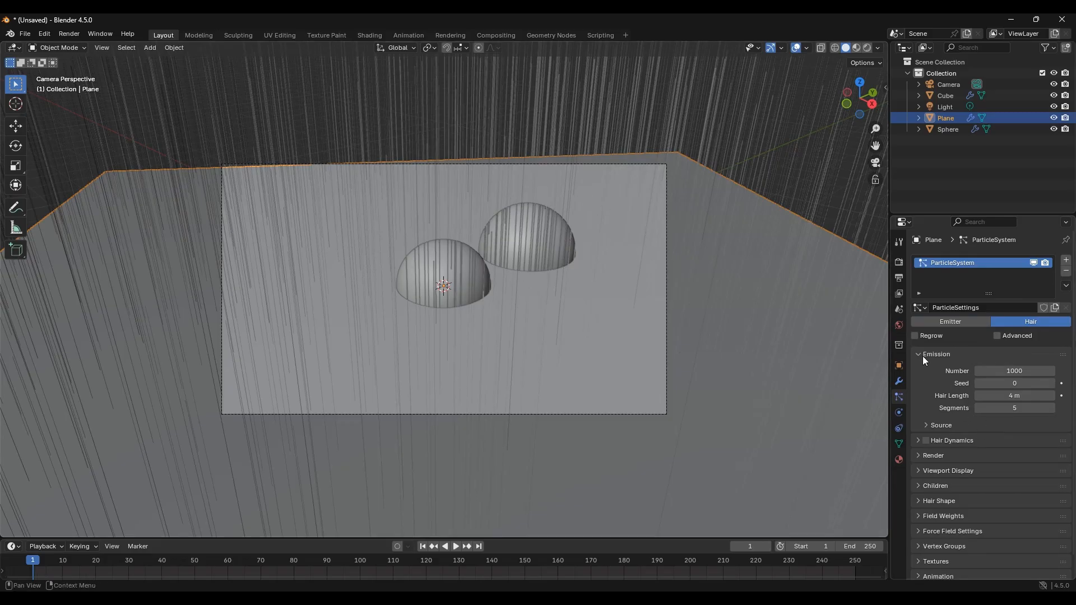
left_click(1032, 371)
type("1")
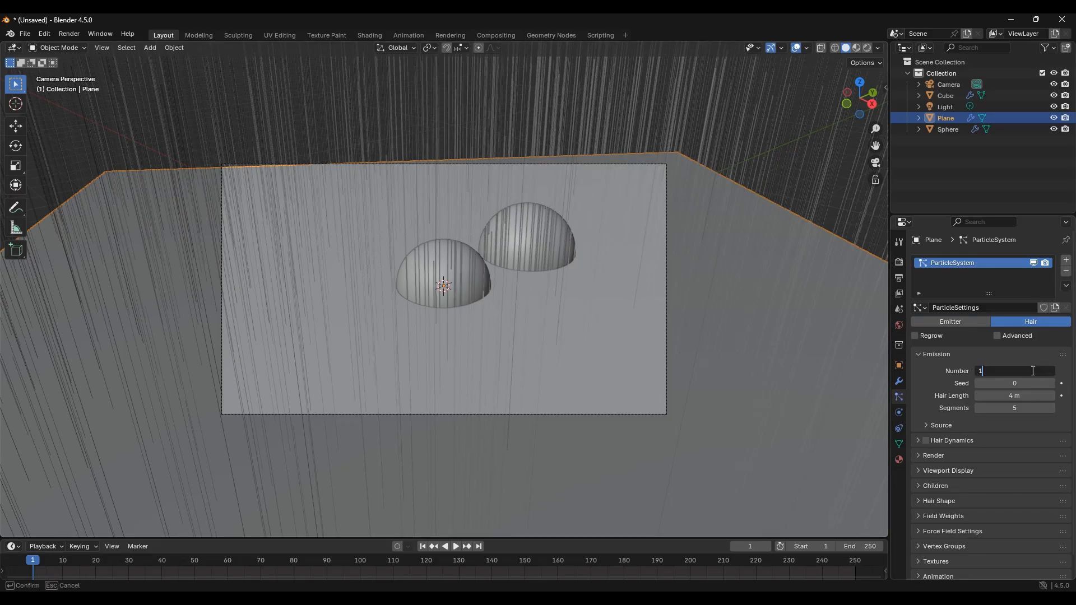
type("0000")
key("Return")
left_click(921, 355)
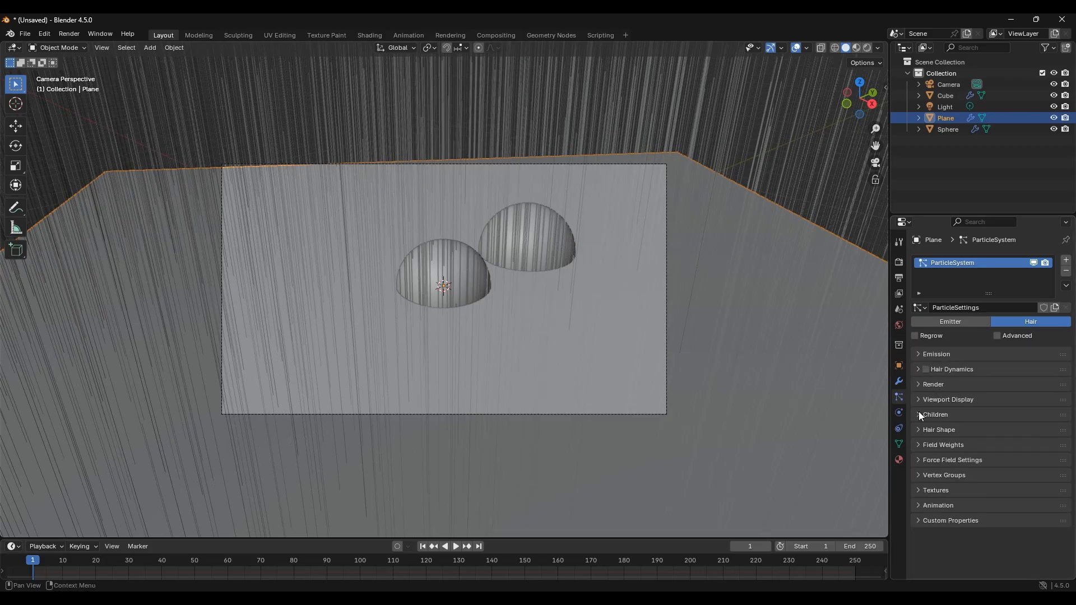
Step: Enable Interpolated children with length about 0.089 and display amount 100
left_click(922, 414)
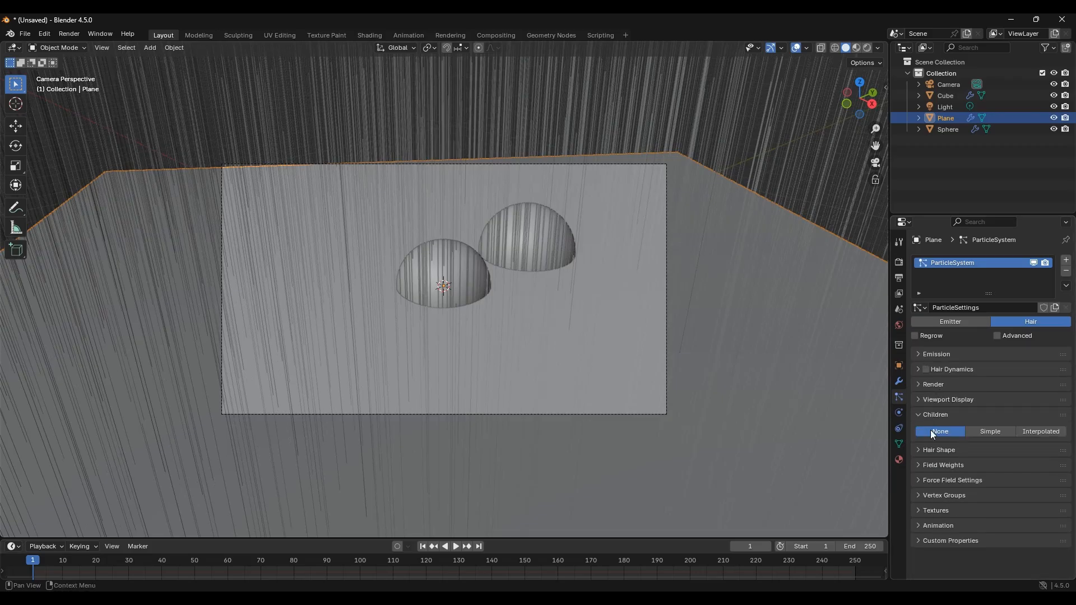
left_click(1034, 431)
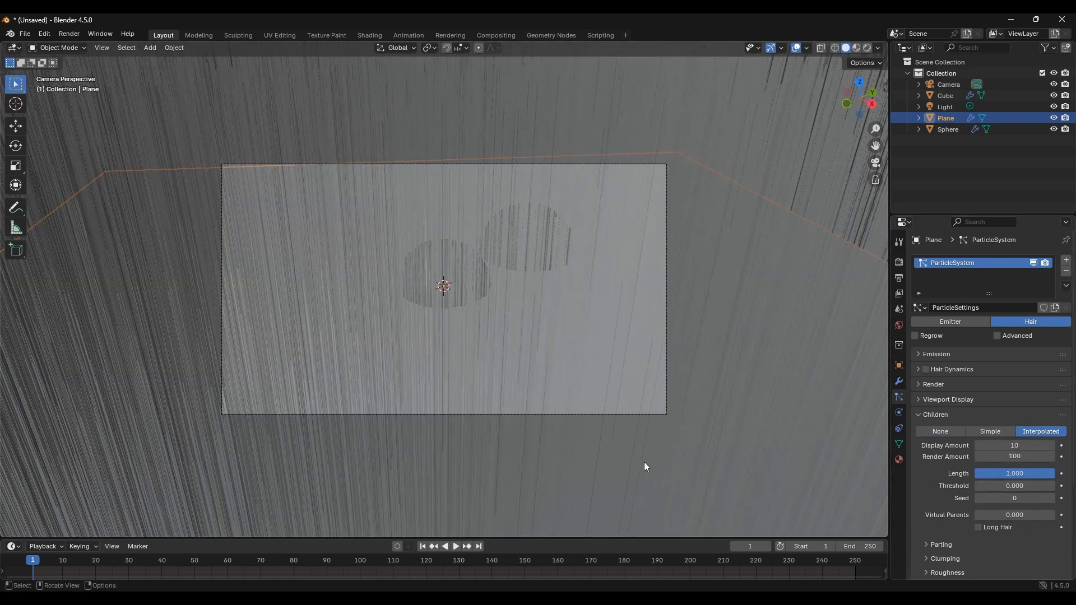
left_click_drag(1012, 474, 862, 474)
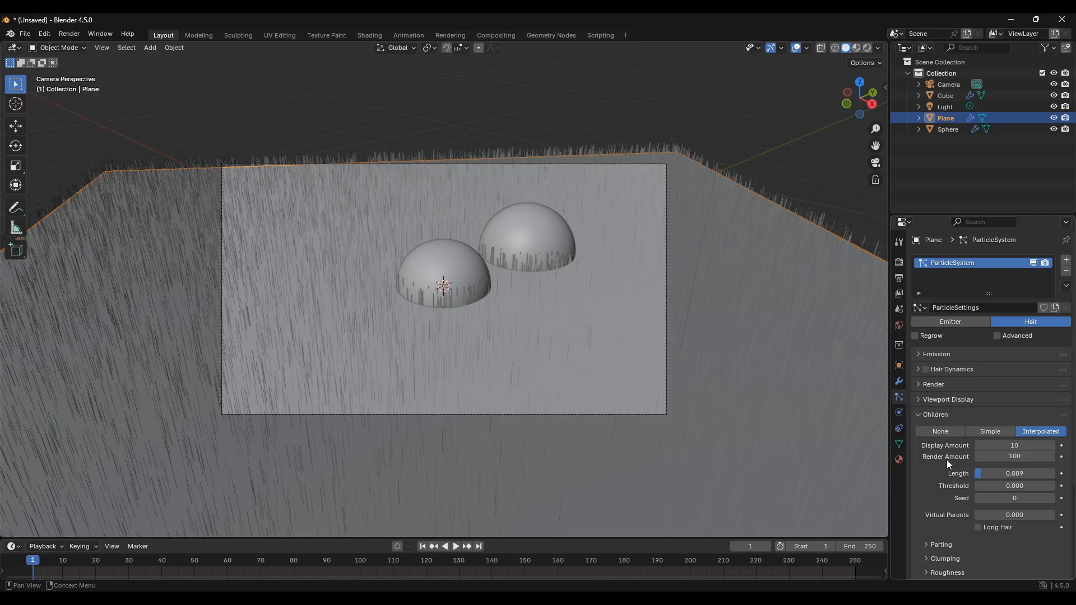
scroll(930, 370, "down", 3)
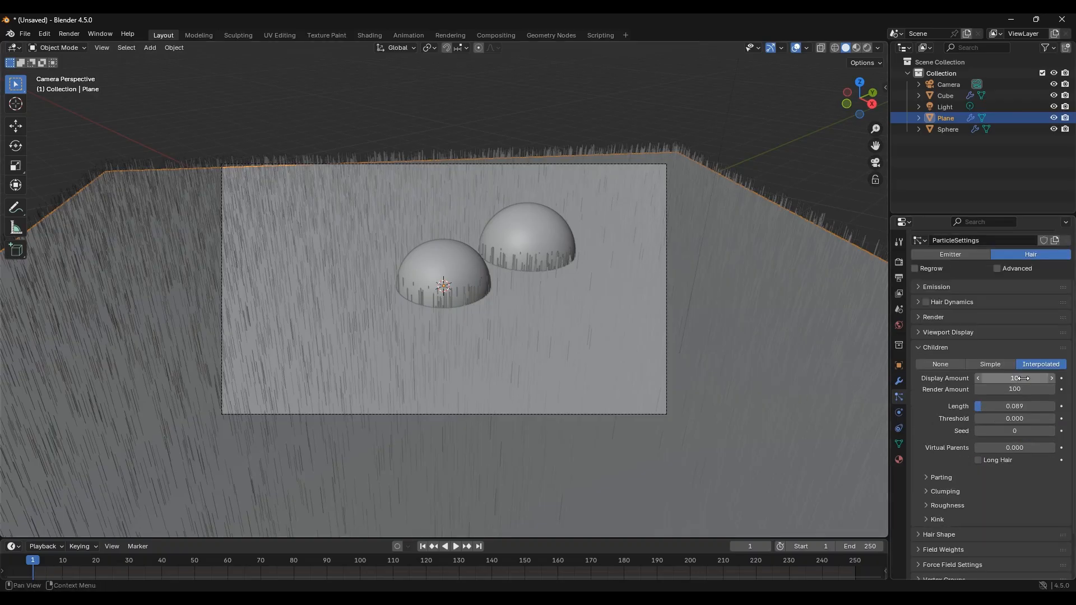
mouse_move(1009, 378)
left_mouse_down()
mouse_move(1008, 390)
mouse_move(1024, 379)
left_mouse_up()
type("100")
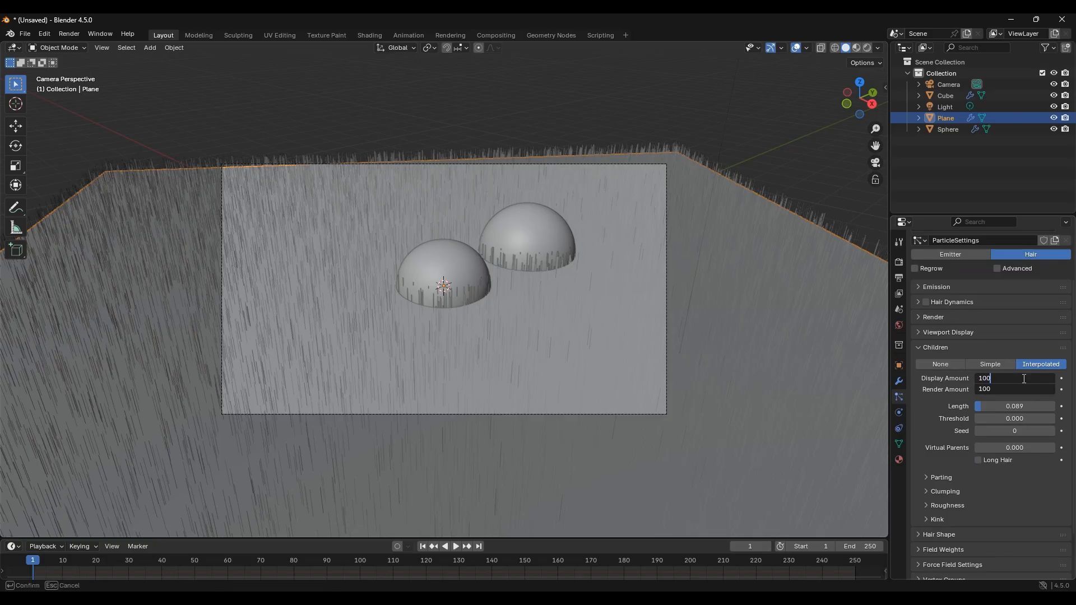
key("Return")
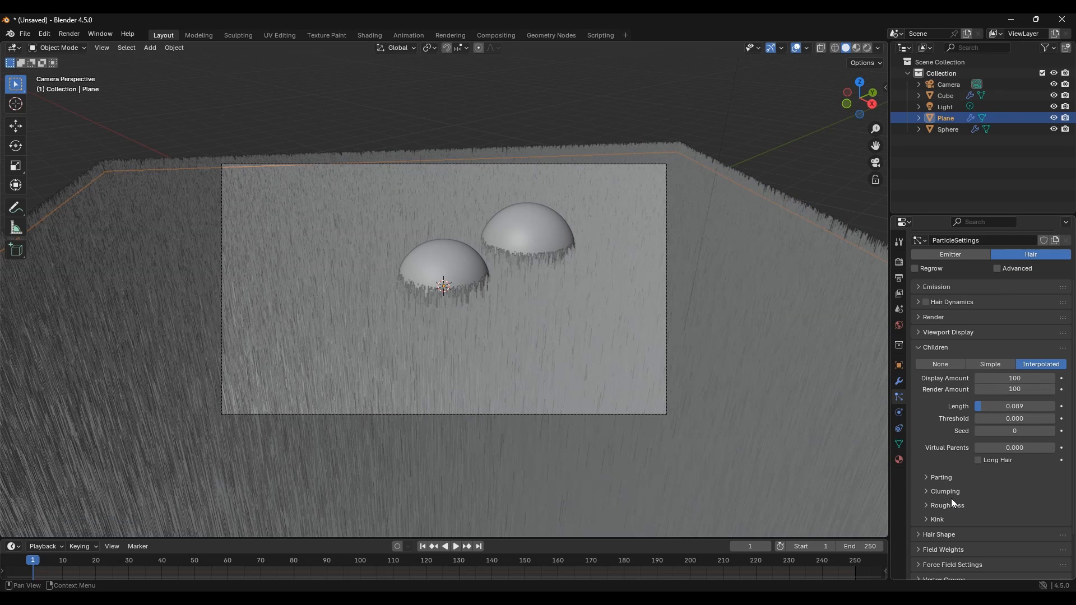
Step: Set the children's clump to about 0.9 and open the Roughness settings
left_click(932, 491)
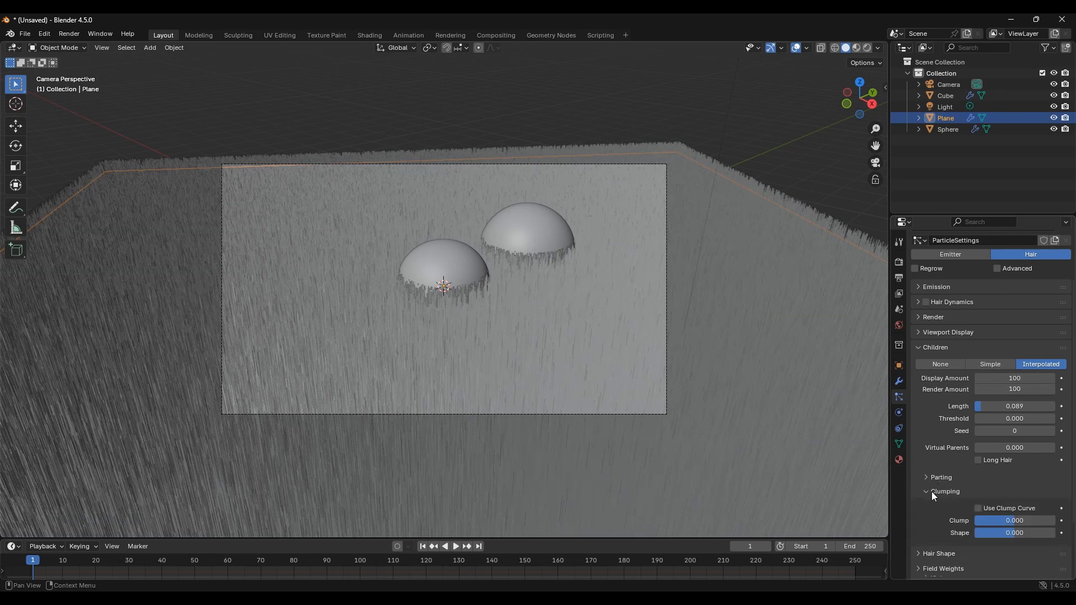
scroll(950, 456, "down", 3)
left_click_drag(993, 451, 1060, 453)
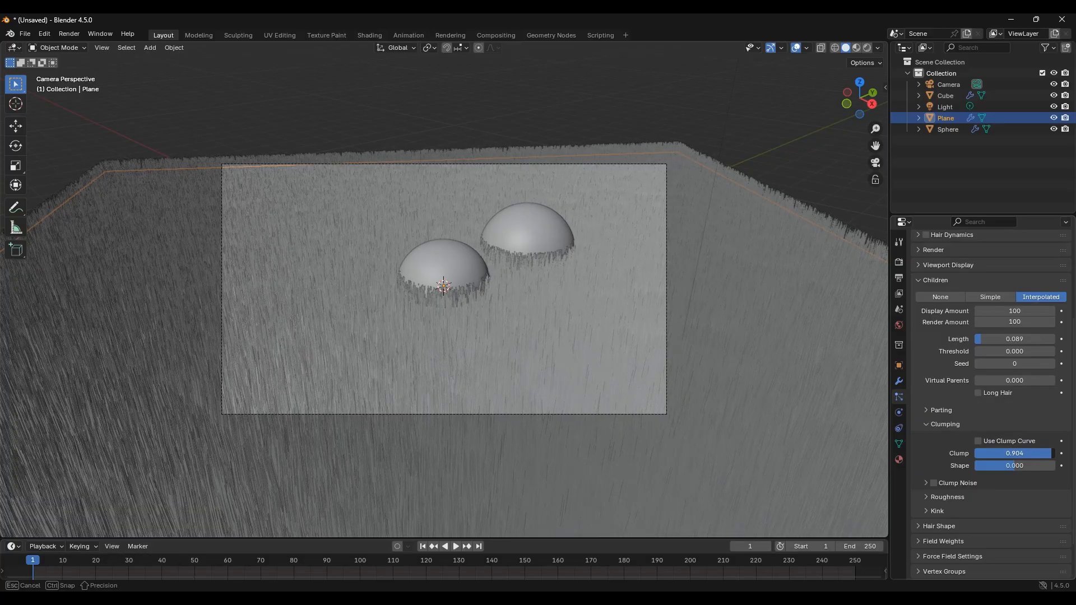
left_click_drag(1060, 453, 1052, 453)
left_click(929, 424)
left_click(929, 451)
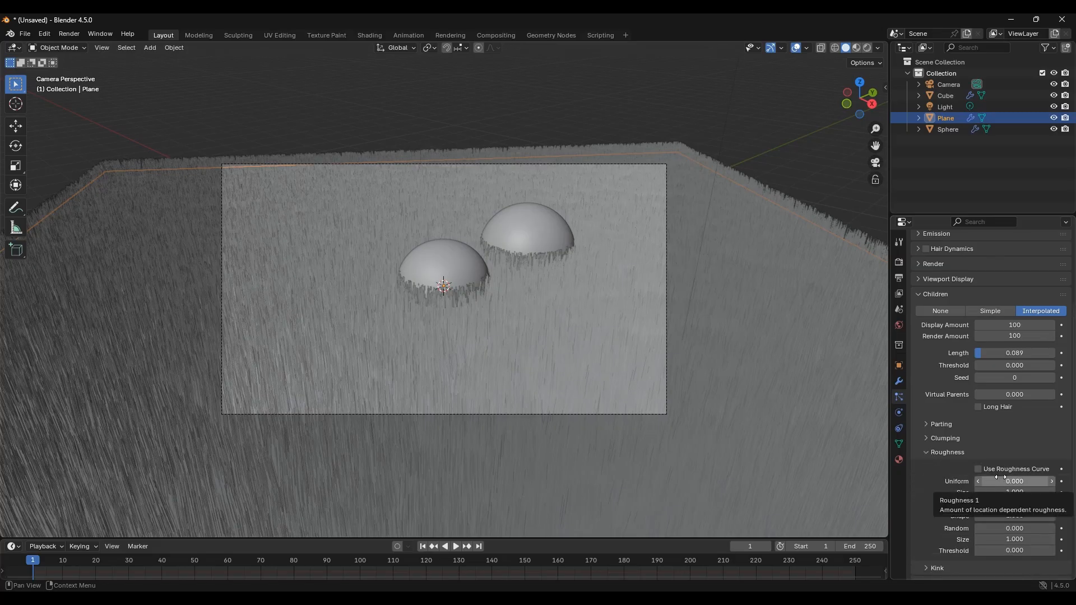
Step: Set the children's uniform roughness to 0.125, then open the Kink settings and set the kink type to Wave
left_click_drag(1000, 480, 1029, 480)
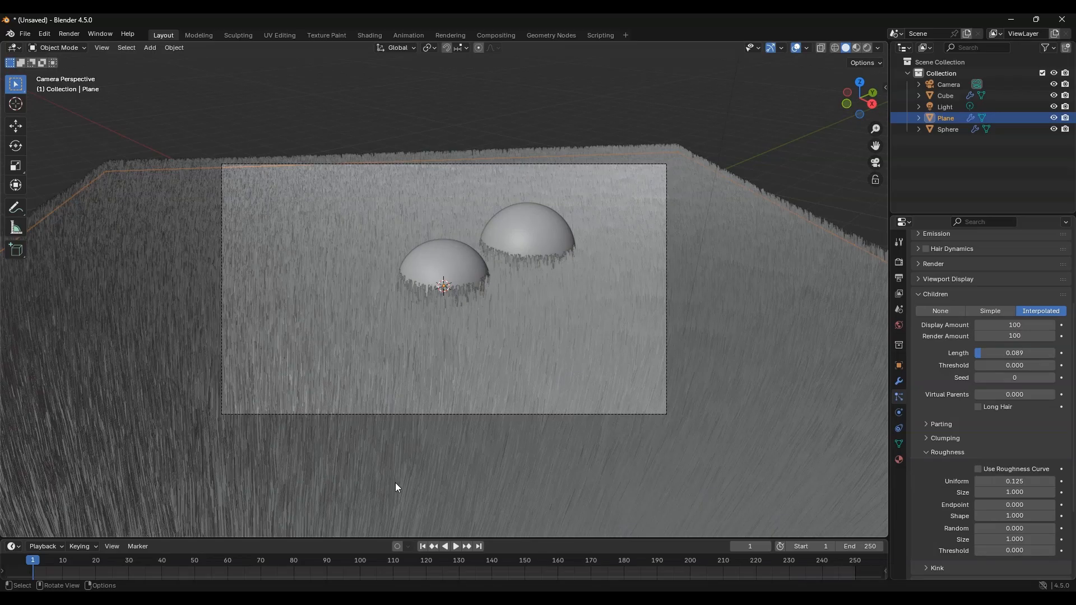
left_click(935, 451)
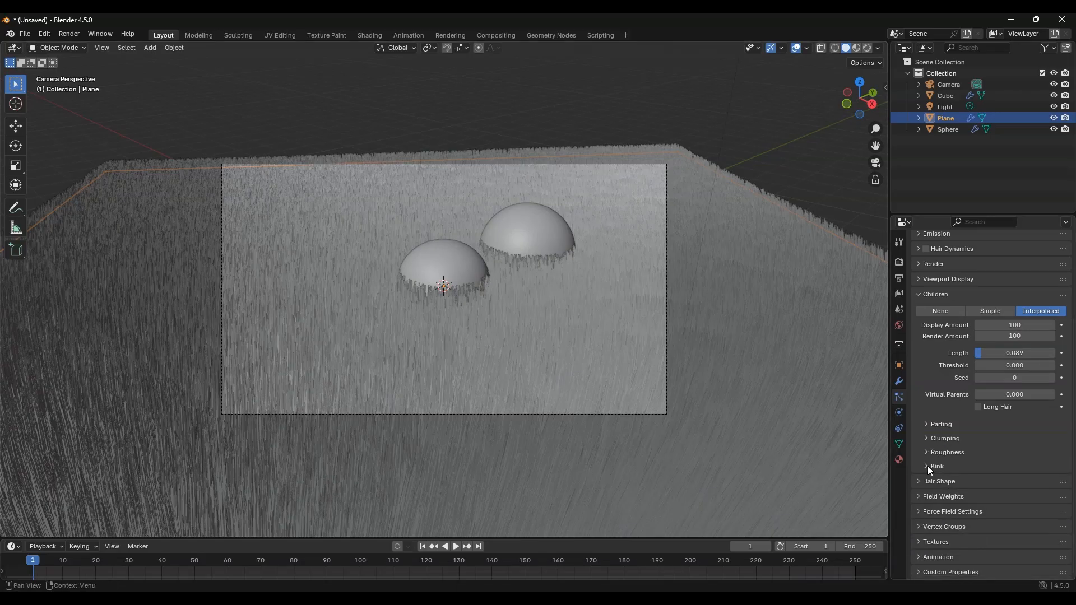
left_click(926, 466)
scroll(936, 446, "down", 1)
left_click(1005, 459)
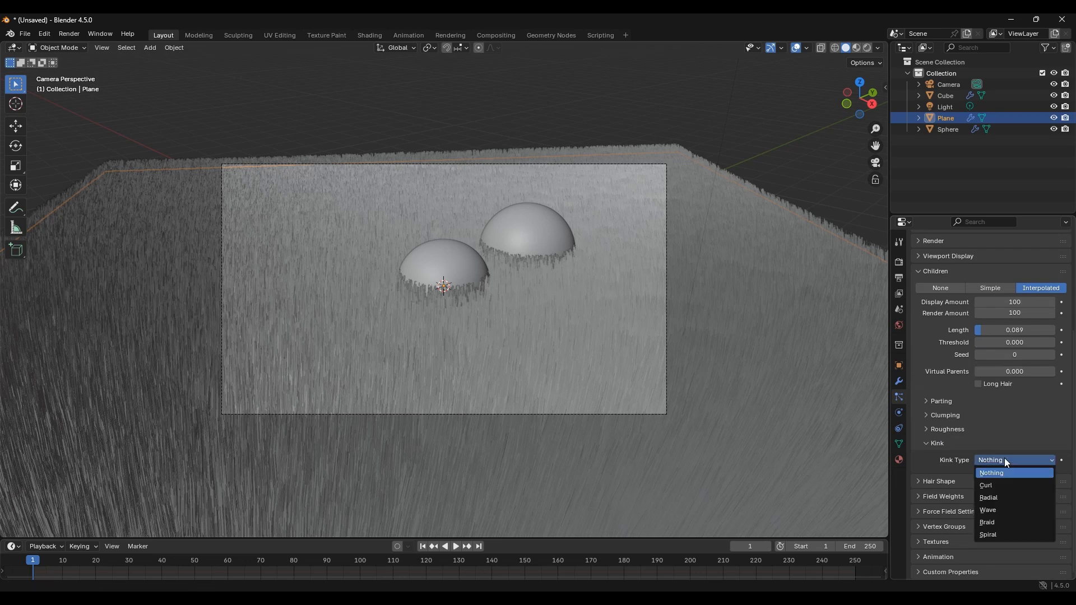
left_click(1007, 509)
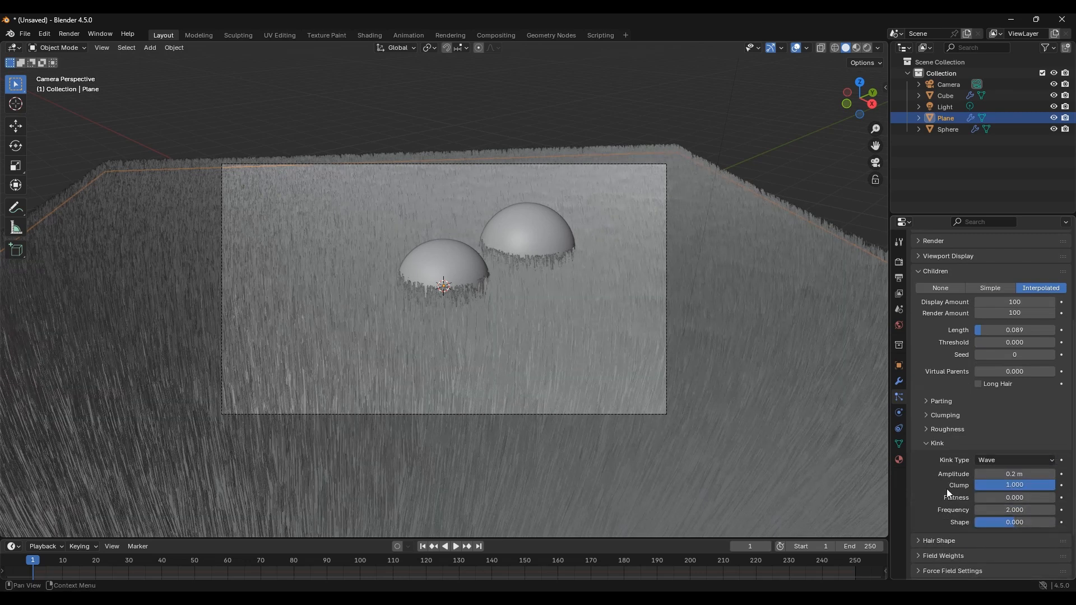
Step: Set the wave kink's clump to 0.5 and its shape to 0.5
scroll(943, 486, "down", 1)
scroll(944, 487, "down", 1)
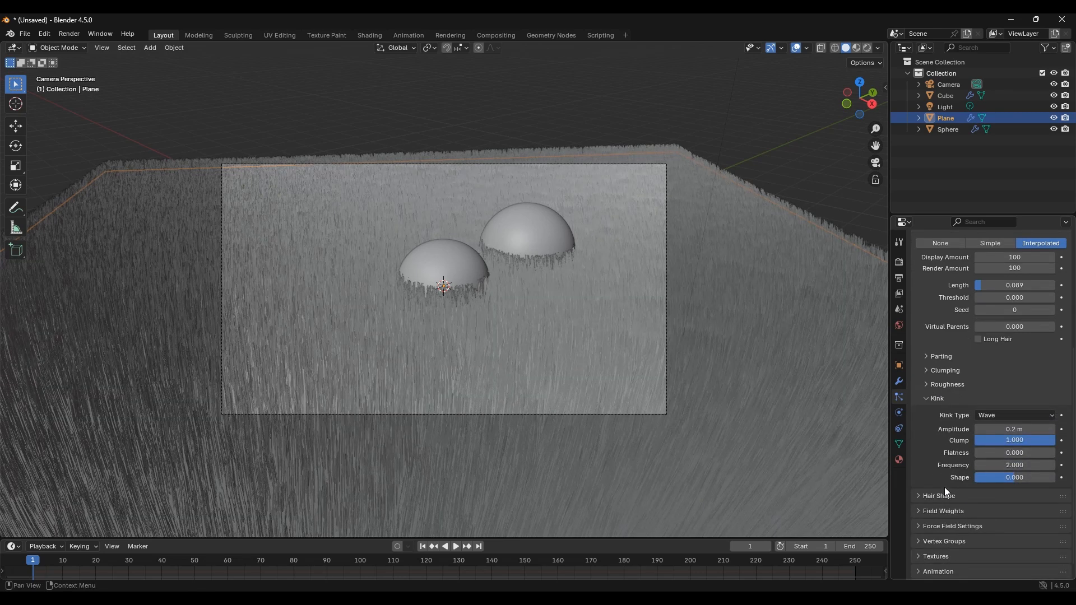
left_click(1008, 442)
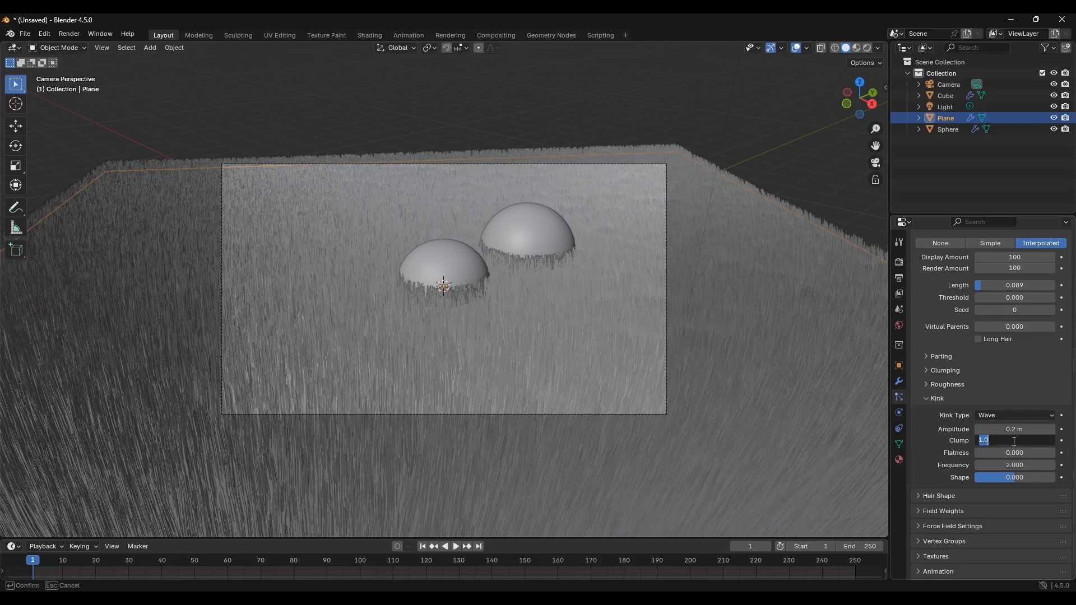
type(".5")
key("Return")
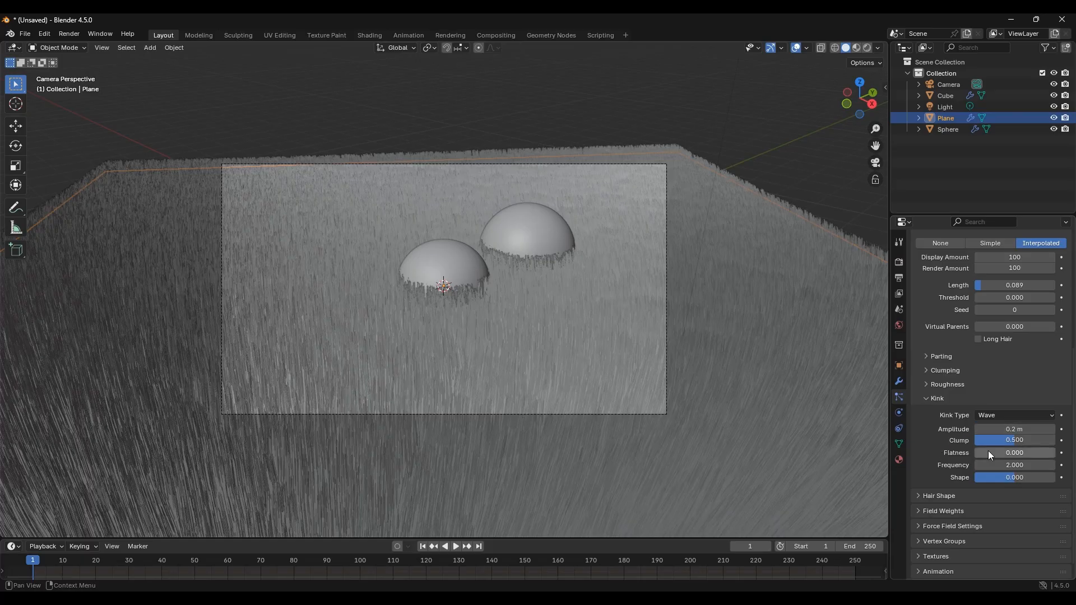
left_click(1018, 478)
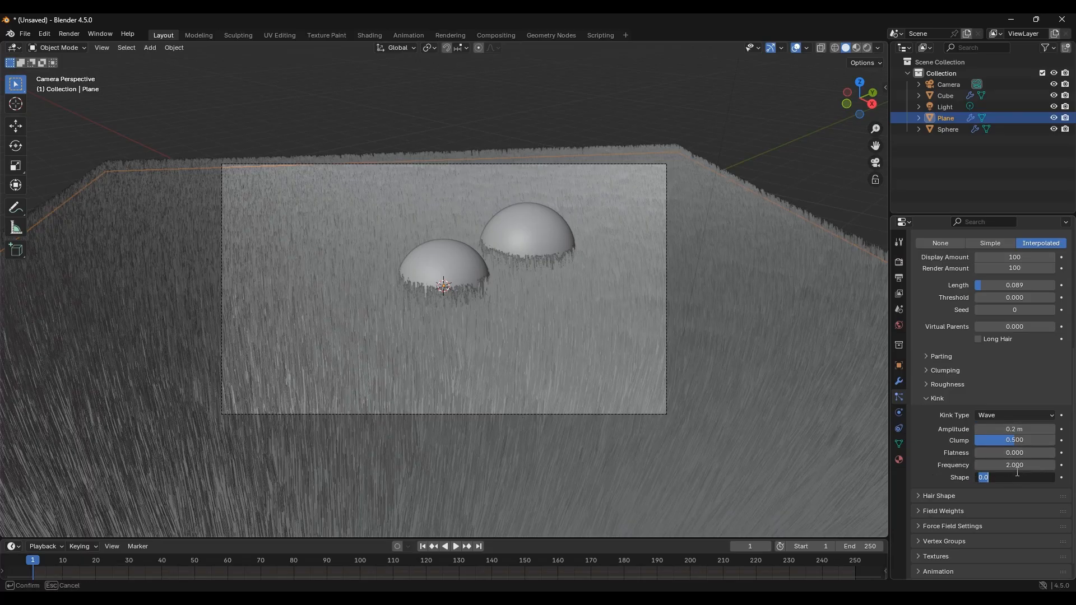
type(".5")
key("Return")
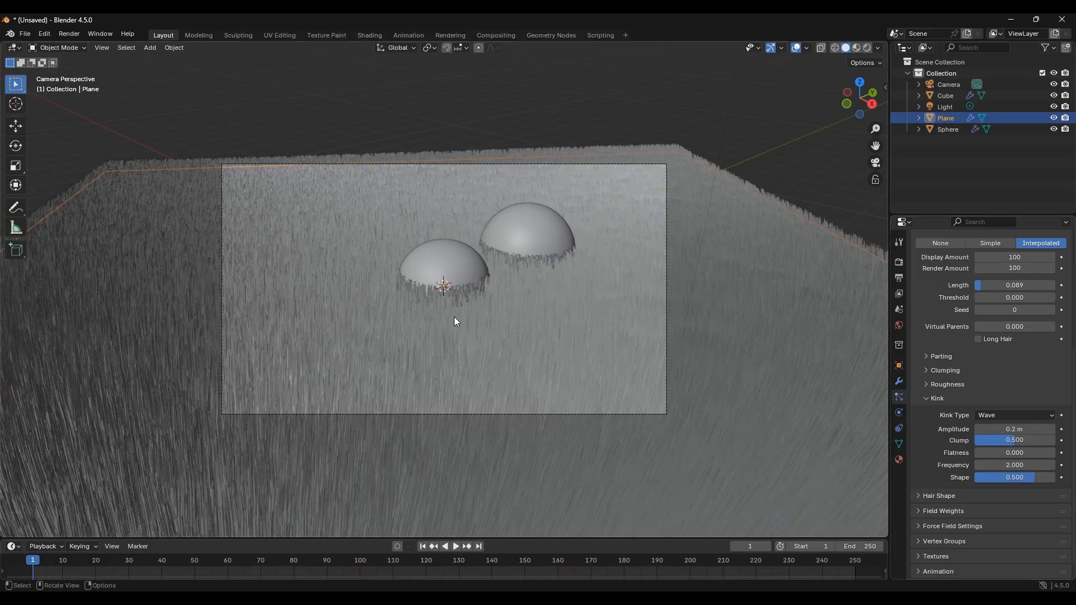
Step: Open the Hair Shape settings and set the diameter root to 0.25 m
scroll(469, 337, "up", 2)
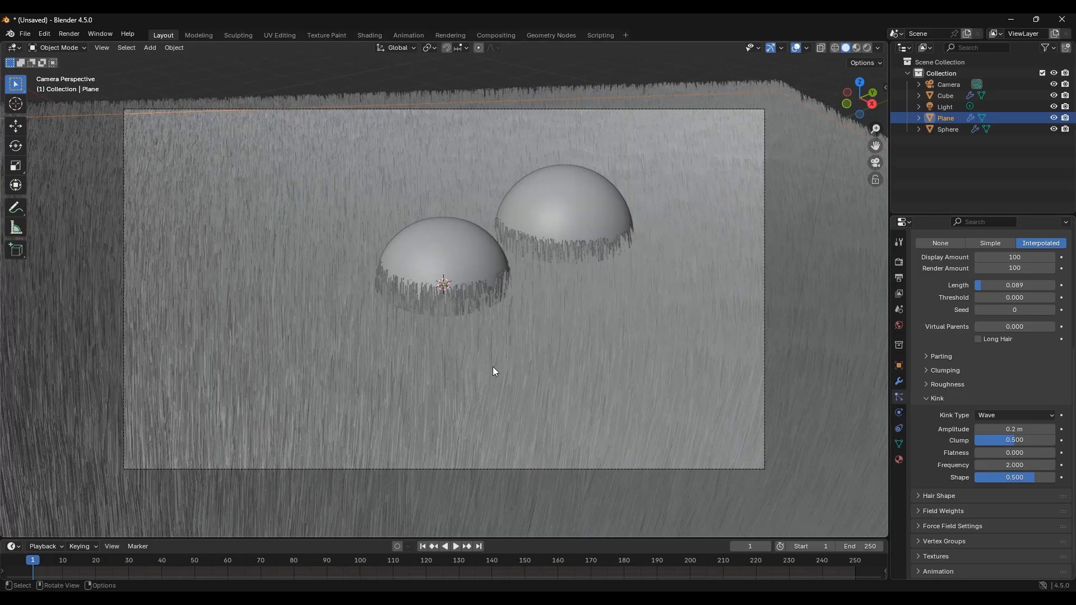
scroll(493, 367, "down", 1)
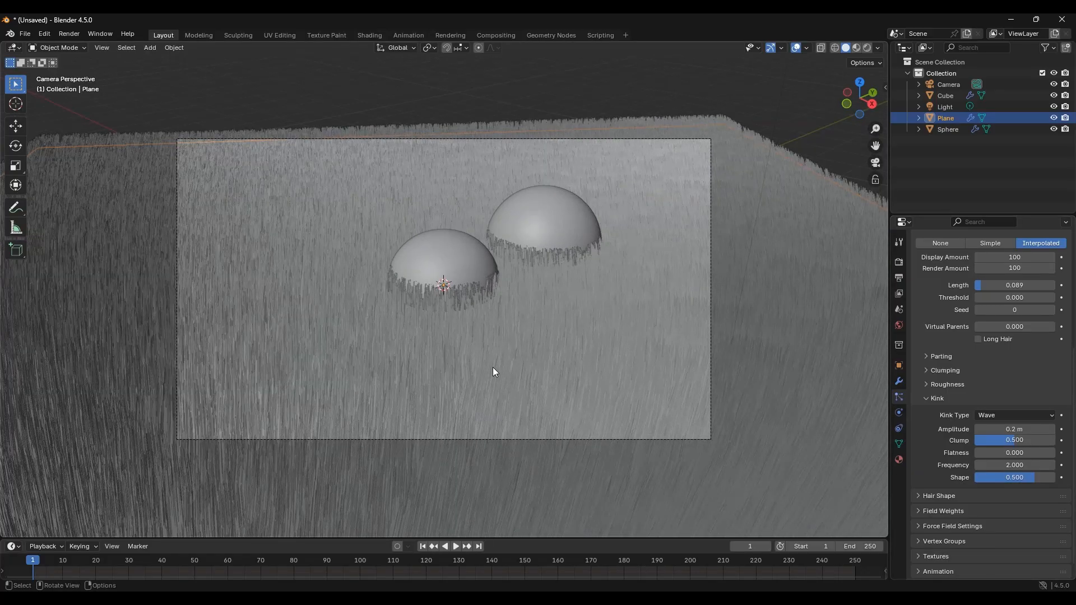
left_click(947, 494)
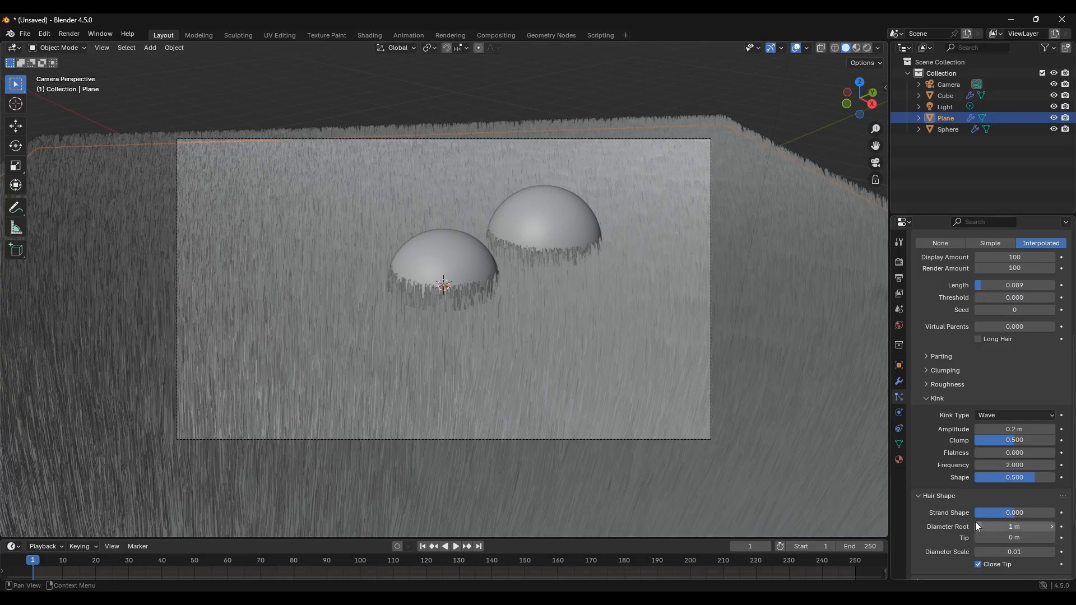
left_click(1026, 527)
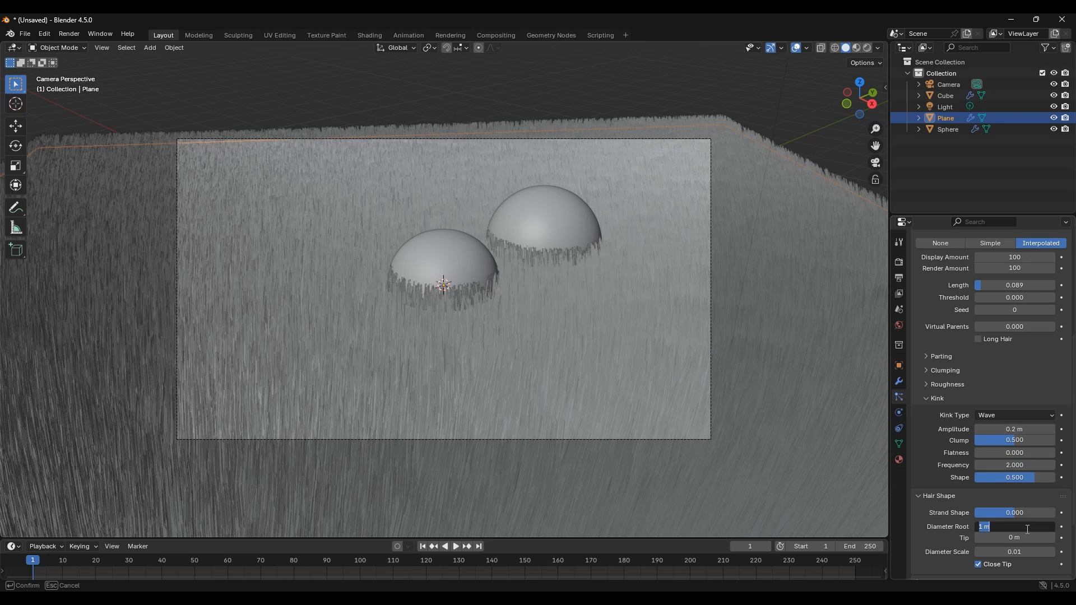
type("0.25")
key("Return")
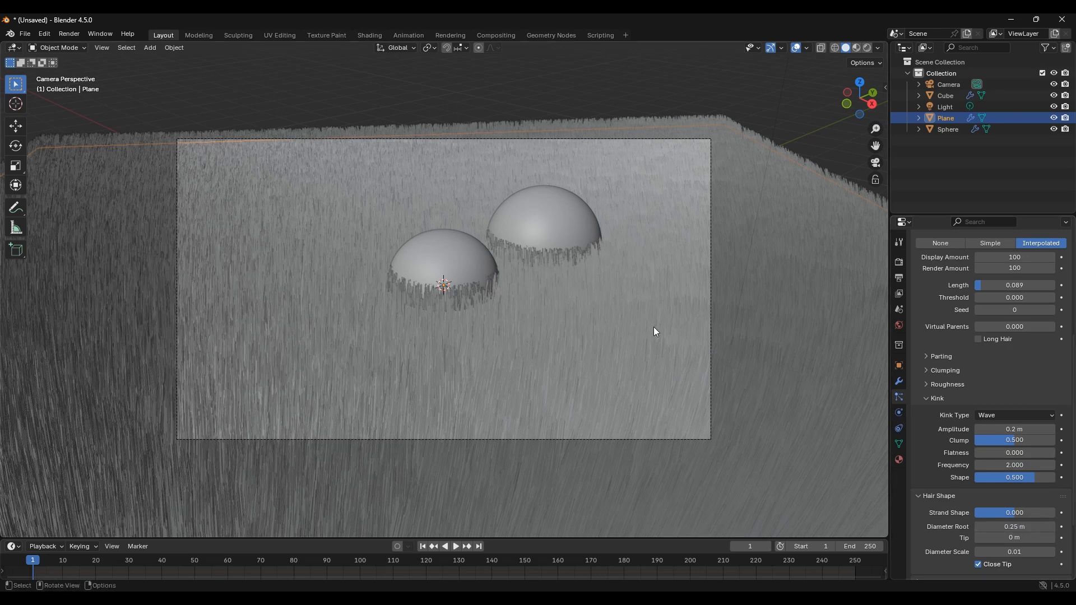
Step: Create a new material for the plane with a green base color and preview it in rendered shading
left_click(900, 461)
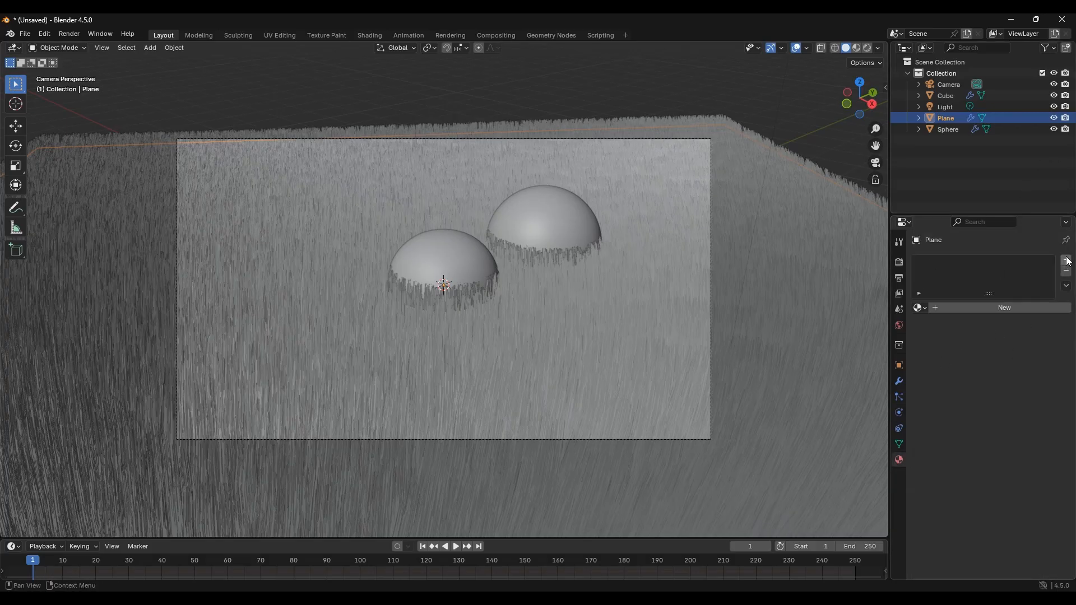
left_click(1025, 308)
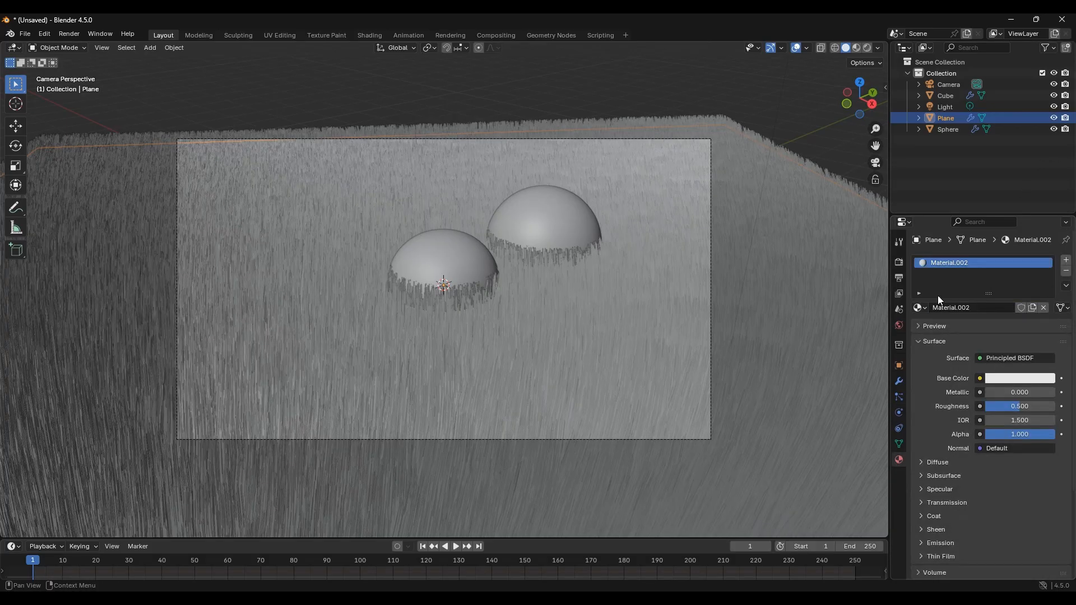
left_click(1011, 377)
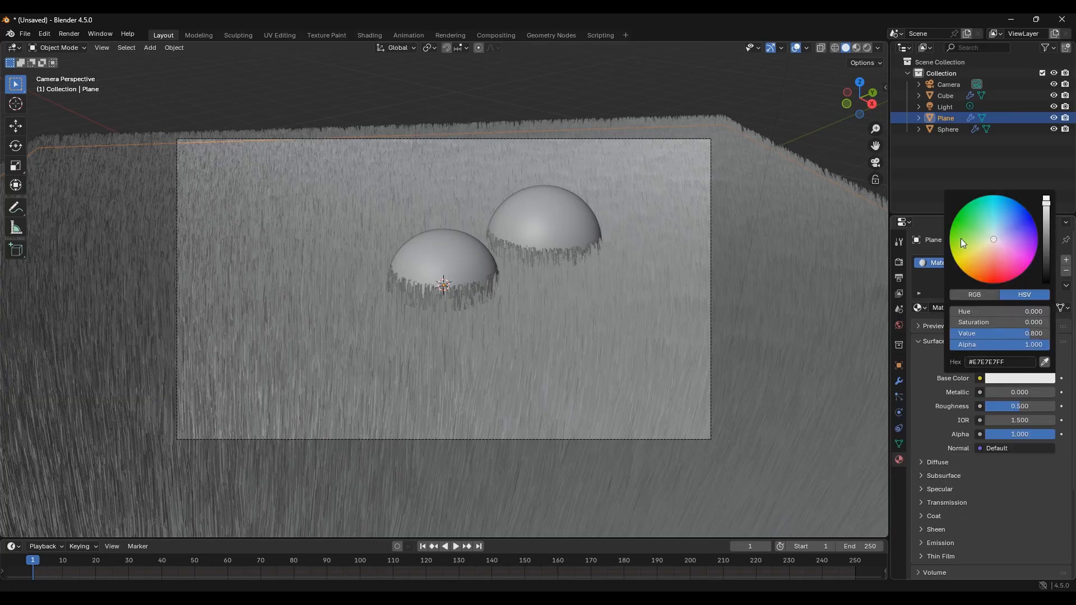
left_click_drag(956, 248, 961, 240)
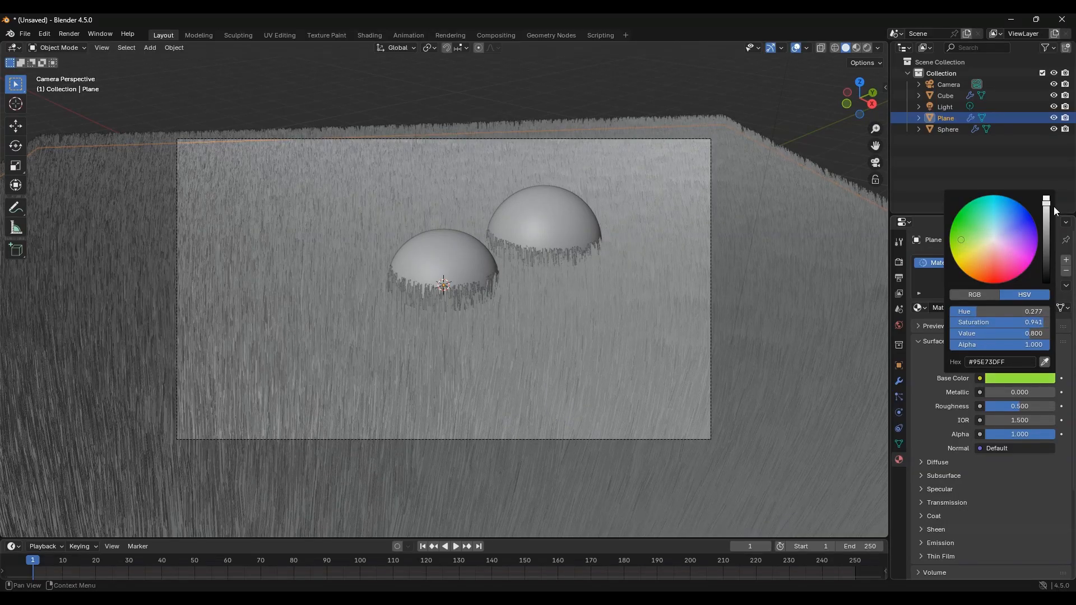
left_click_drag(1046, 199, 1046, 232)
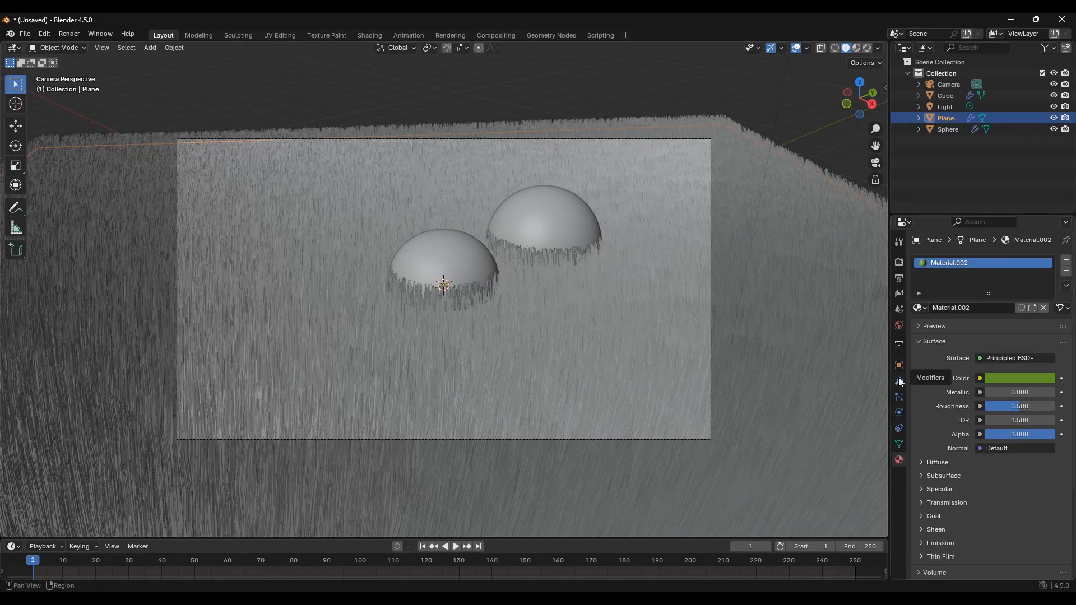
key("z")
left_click(733, 307)
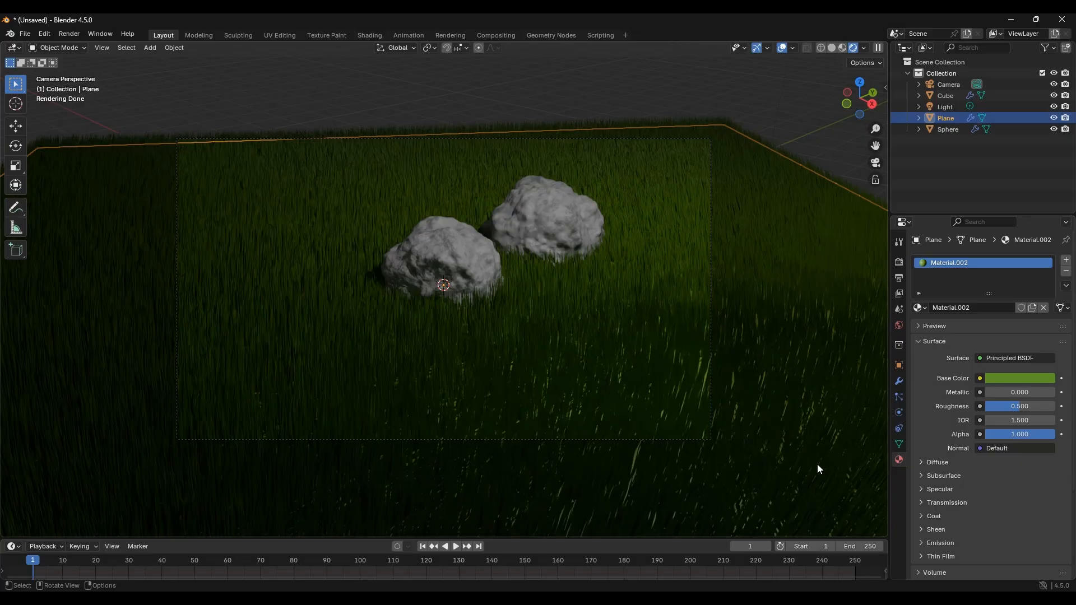
Step: Add a second material slot with a new material and give it a dark brown base color
left_click(1067, 261)
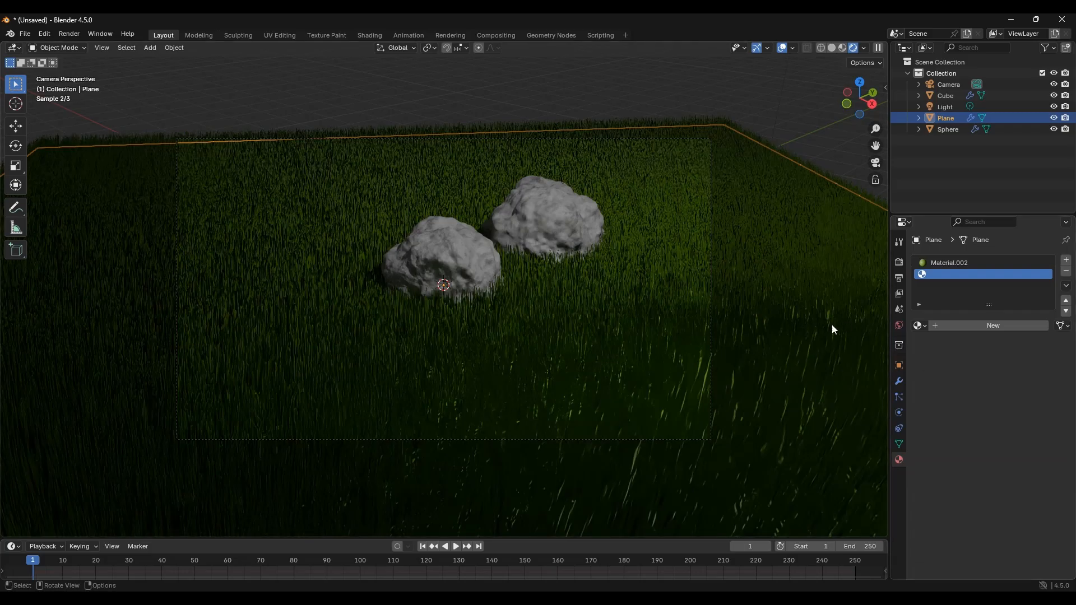
left_click(967, 326)
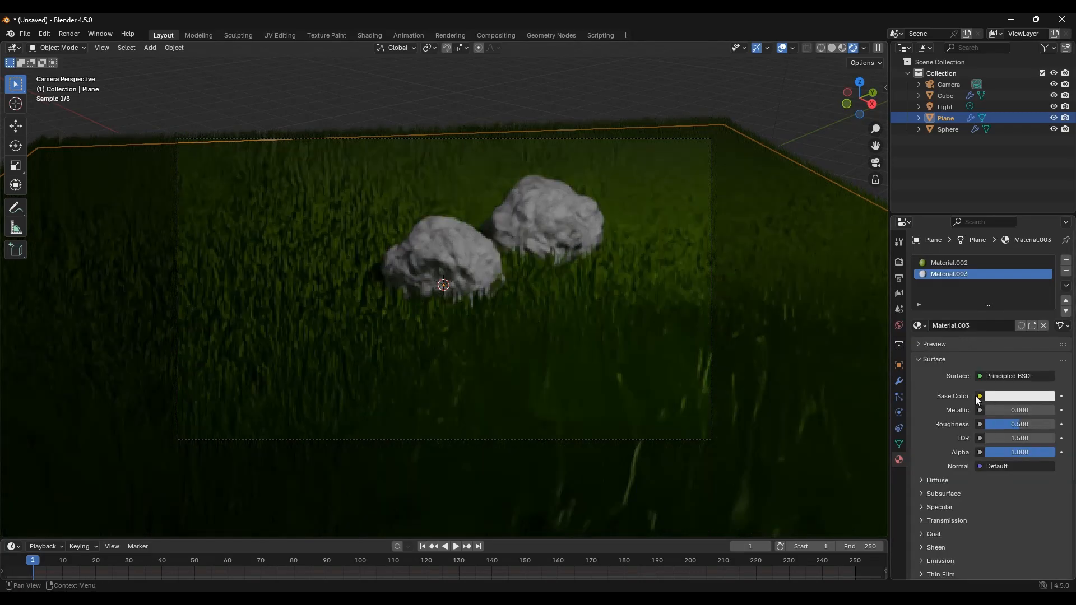
left_click(1007, 399)
left_click_drag(1048, 238, 1047, 263)
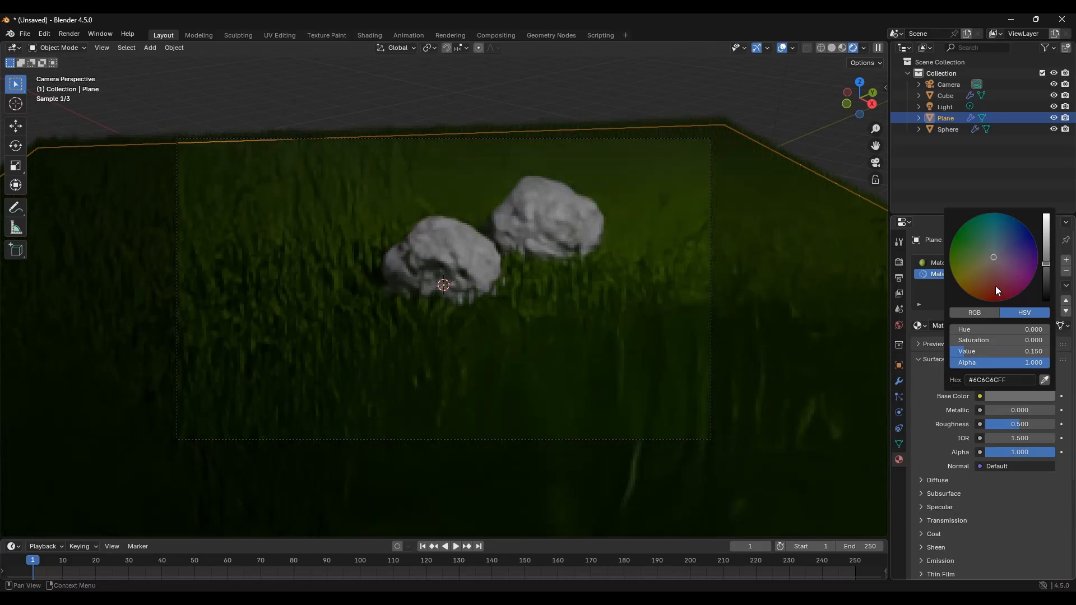
left_click_drag(997, 291, 981, 286)
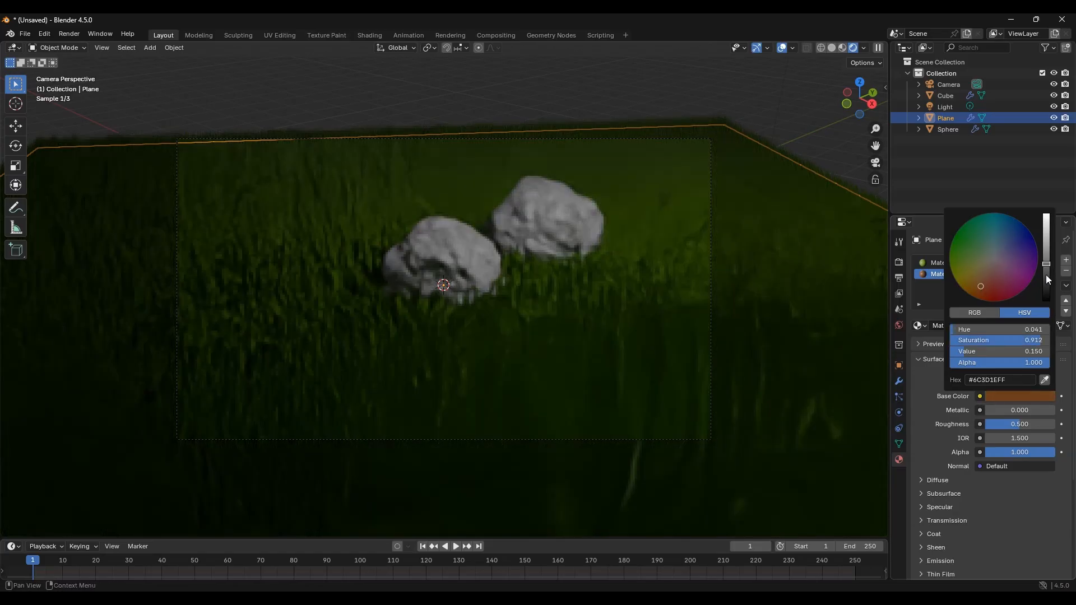
left_click(1046, 275)
Step: Assign the brown material to the plane's mesh in Edit Mode, return to Object Mode and deselect everything
key("Tab")
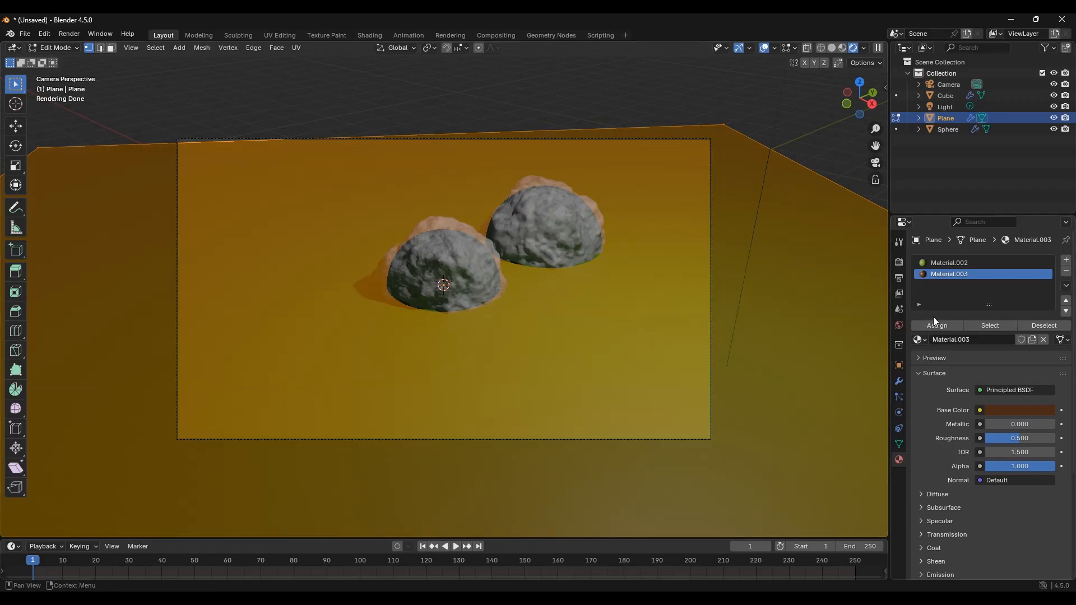
left_click(946, 325)
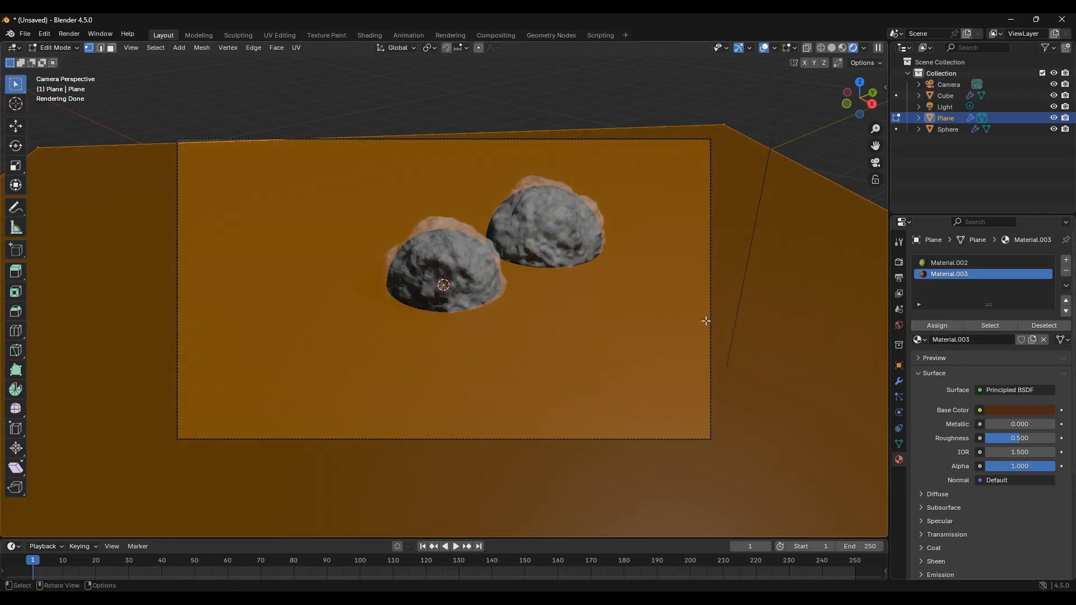
key("Tab")
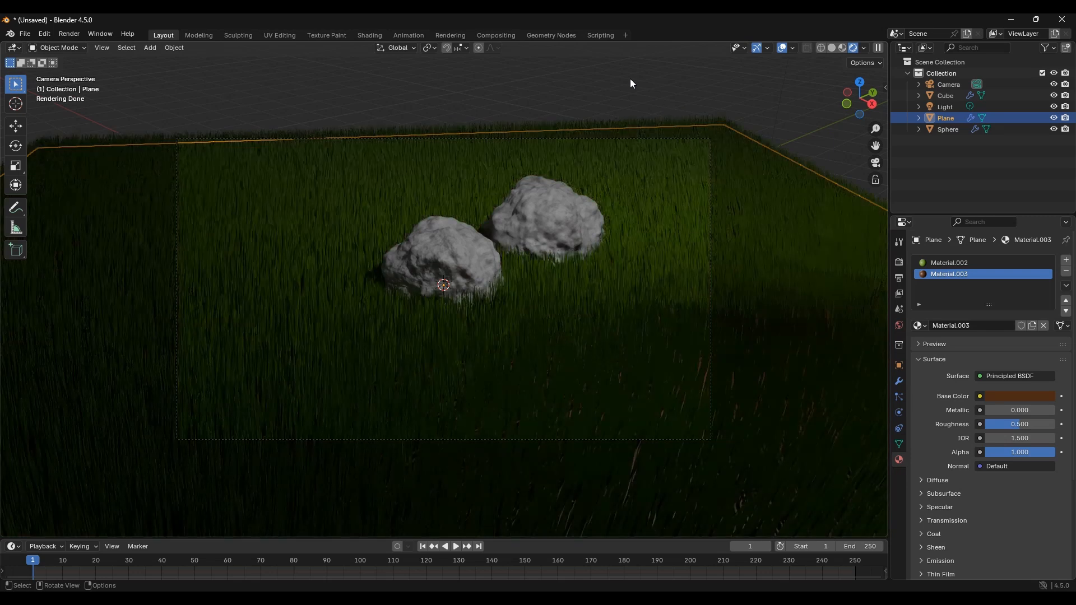
key("alt+a")
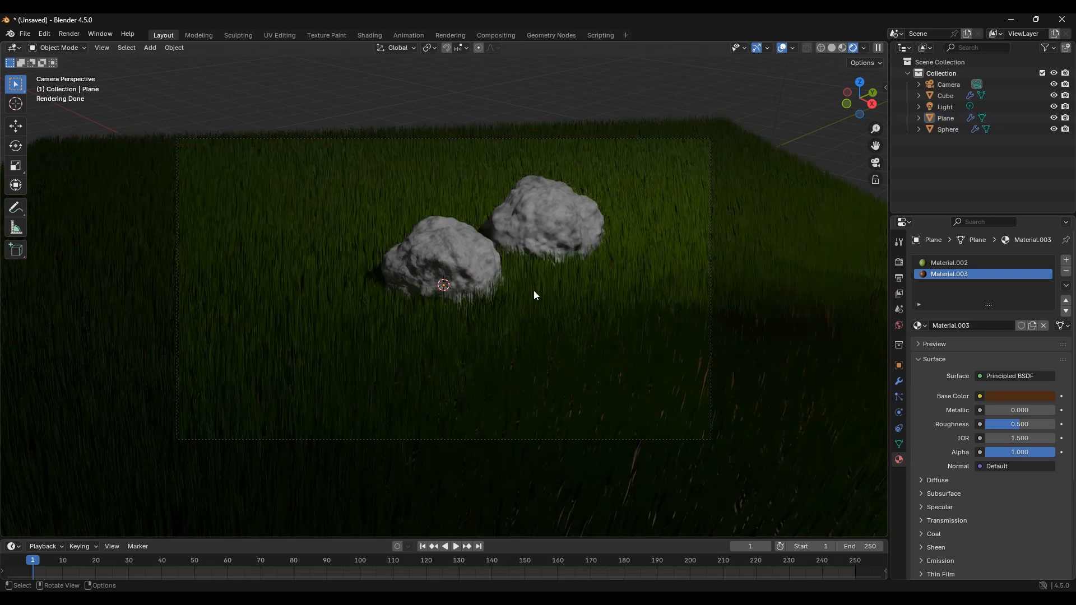
scroll(534, 295, "up", 2)
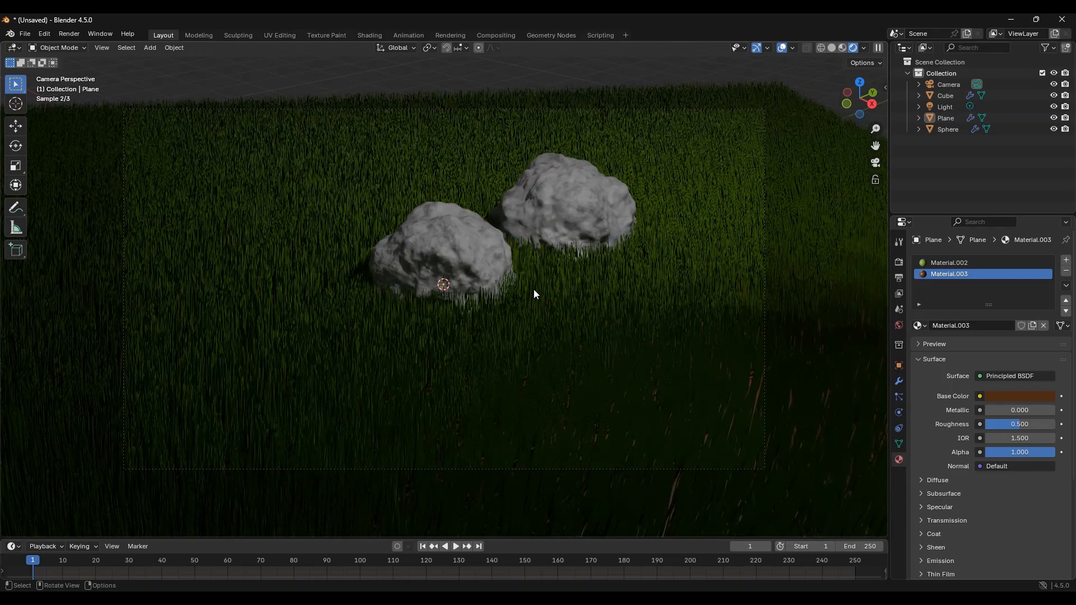